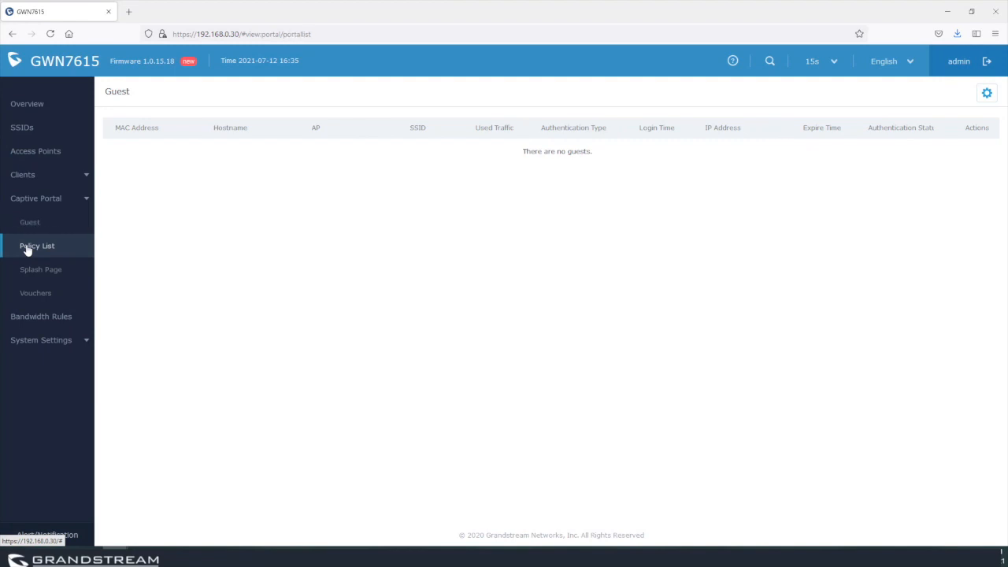
Add a new captive portal policy named Facebook_authen, keeping the Internal splash page.
click(136, 116)
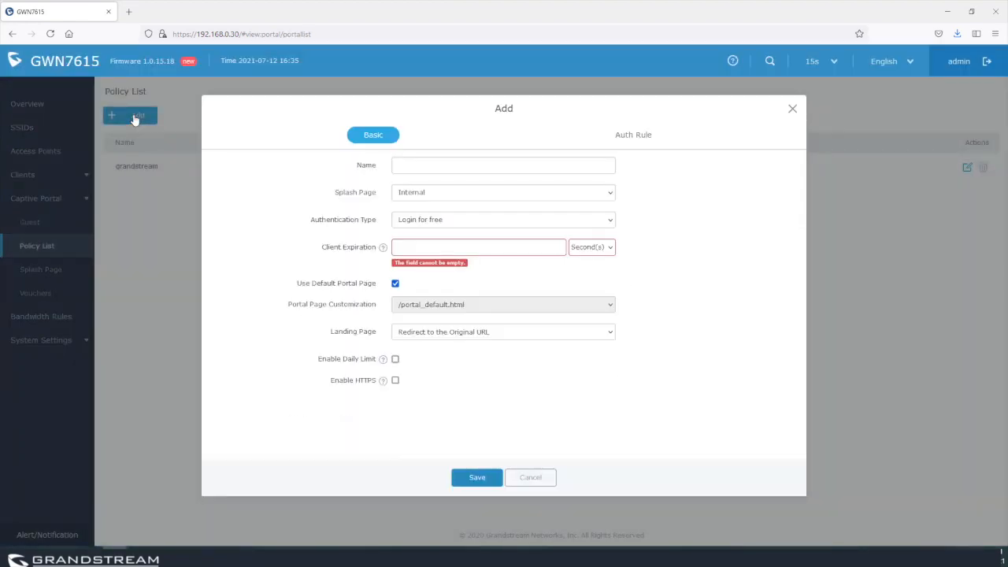
click(443, 169)
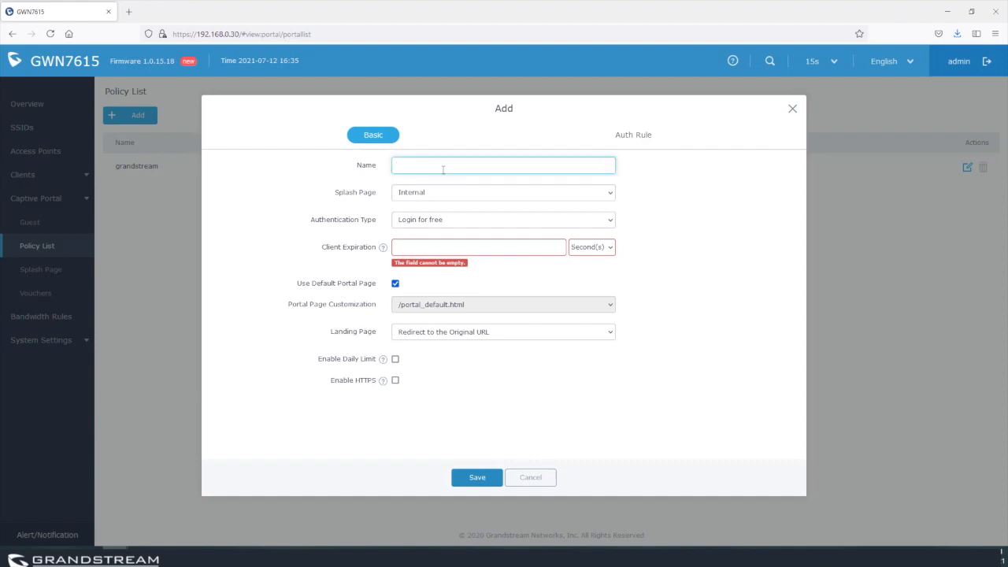
text(A)
key(BackSpace)
text(Facebook_authen)
click(438, 196)
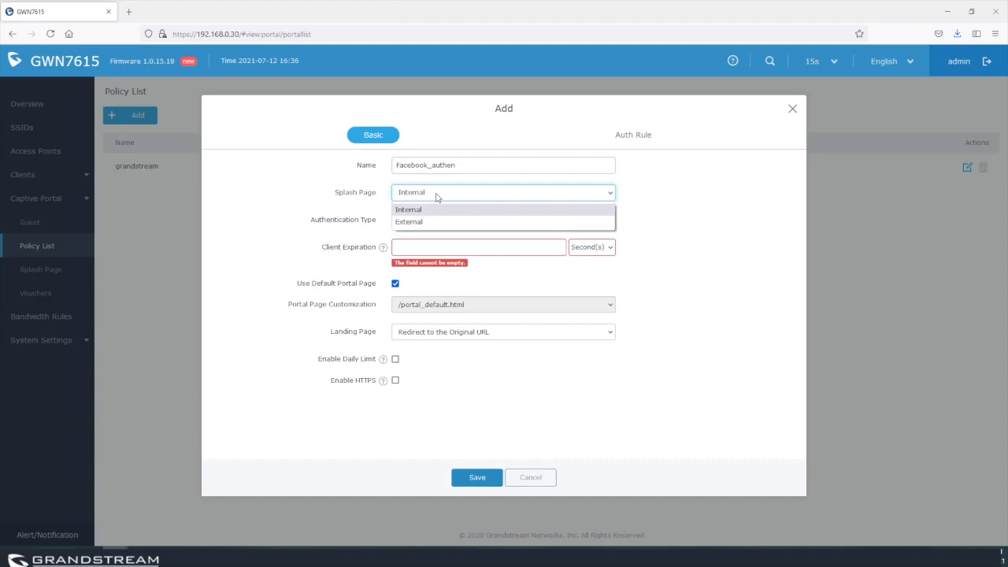
click(709, 201)
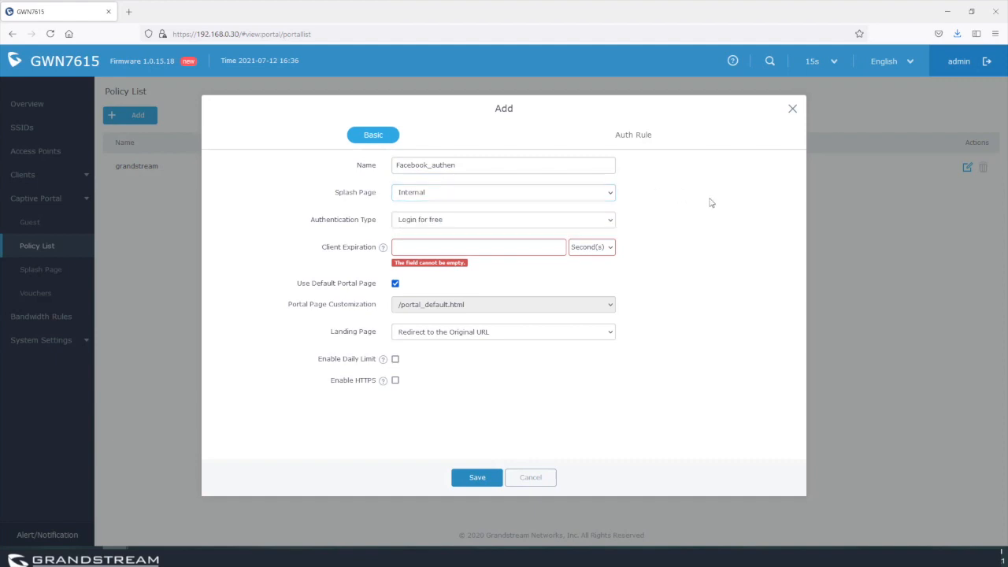
Set the policy's authentication type to Social Login Authentication.
click(417, 227)
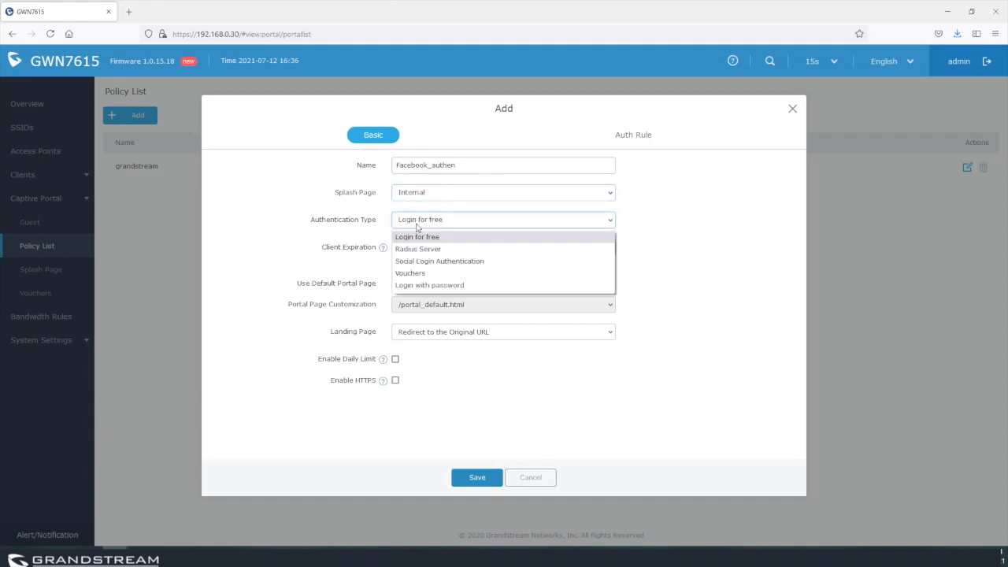
click(426, 262)
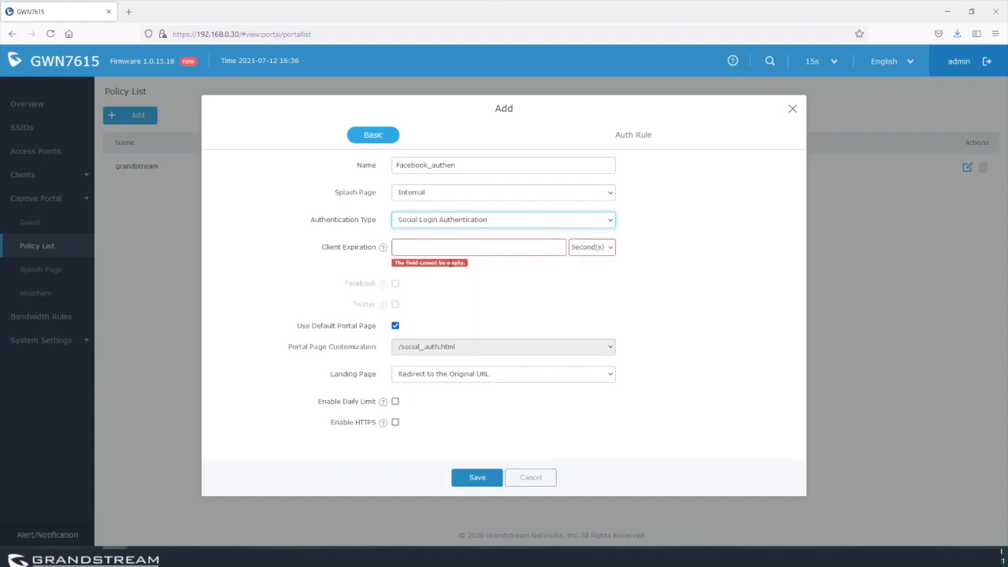
click(410, 246)
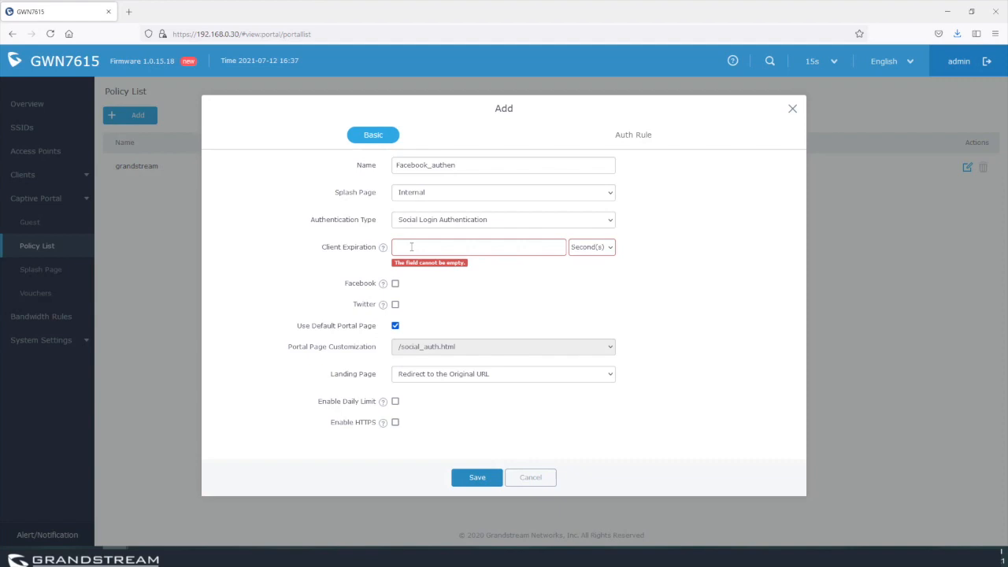
Set client expiration to 2 hours, enable Facebook login, and open a new browser tab.
click(411, 246)
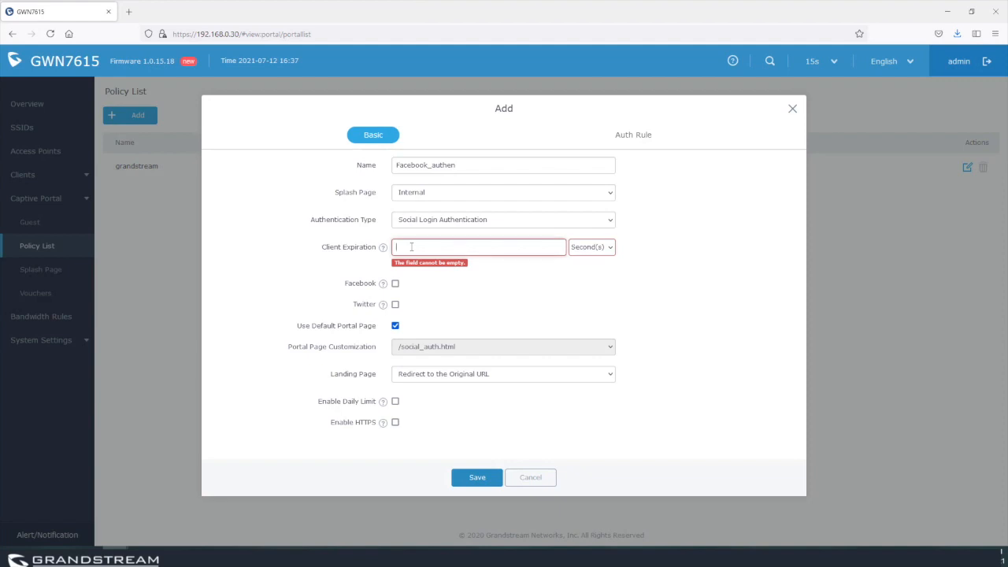
text(3600)
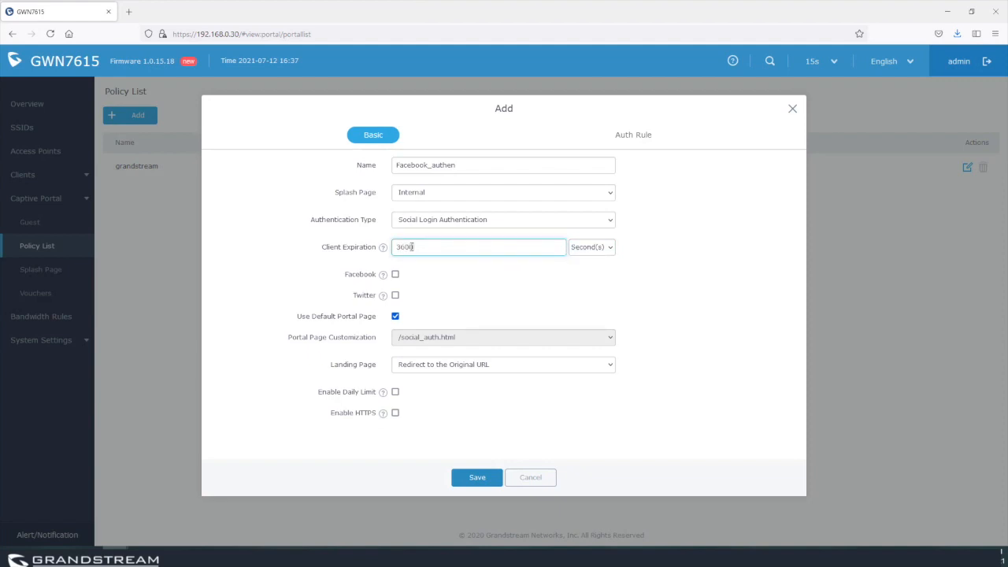
click(591, 248)
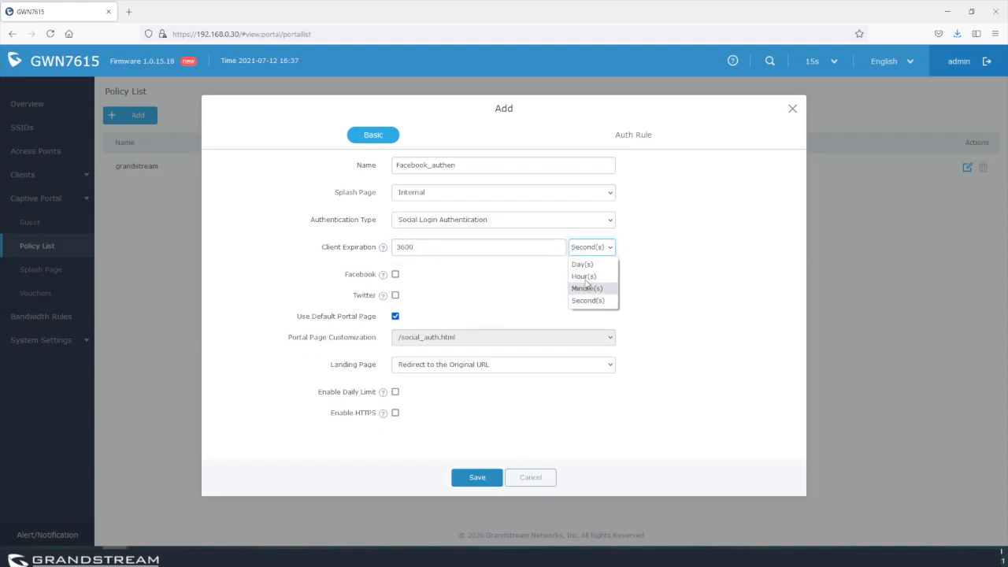
click(585, 277)
click(441, 246)
drag(441, 247, 358, 250)
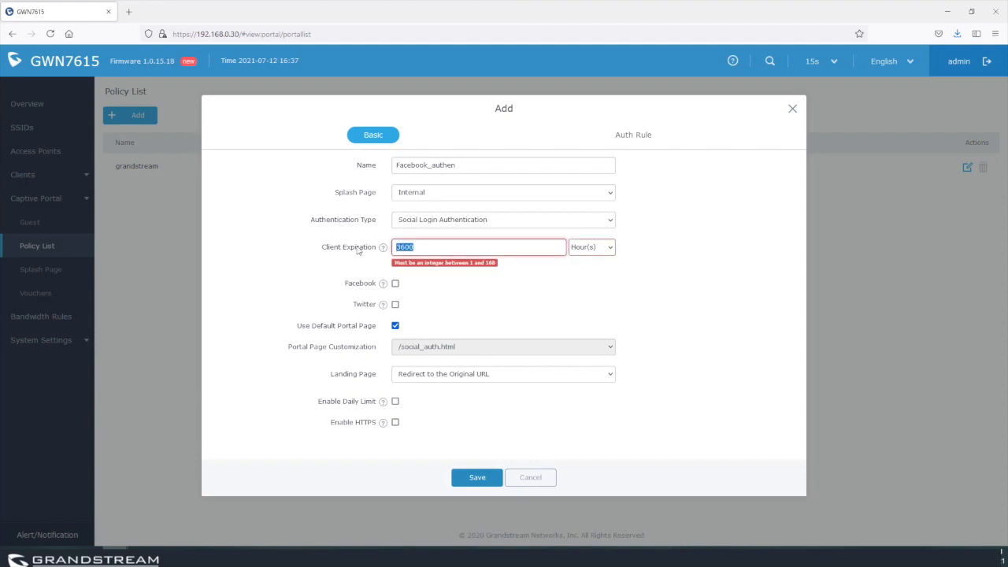
text(2)
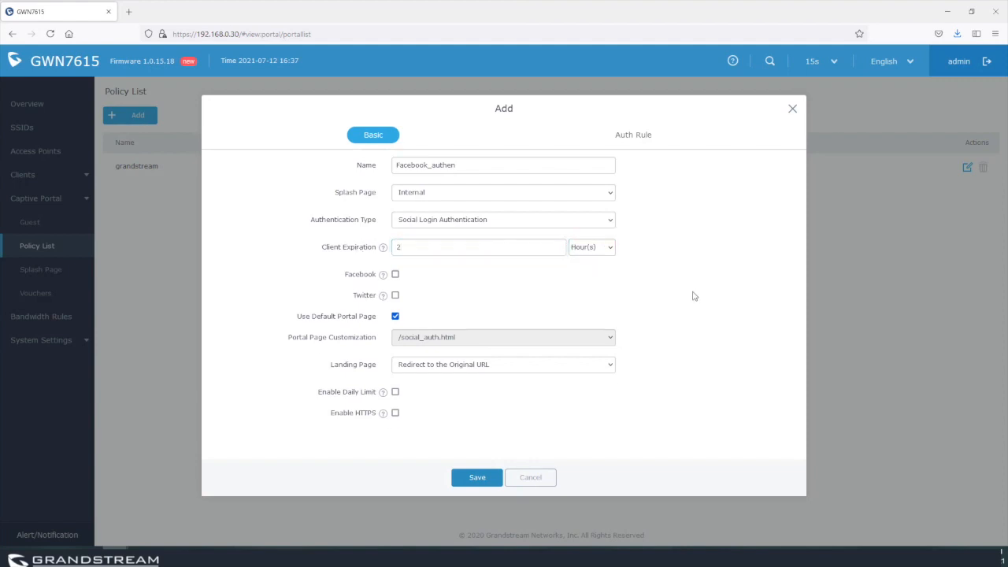
click(395, 274)
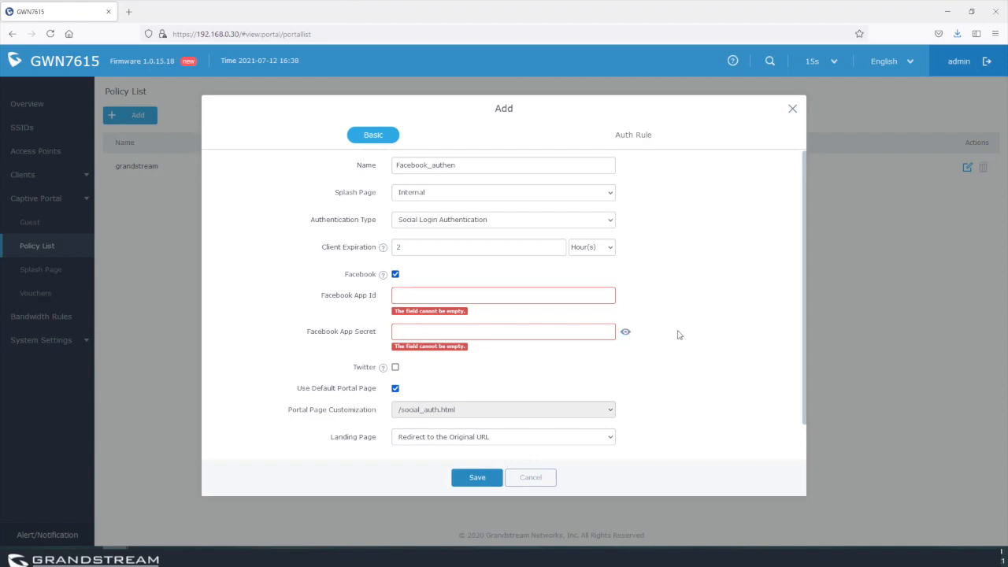
click(131, 13)
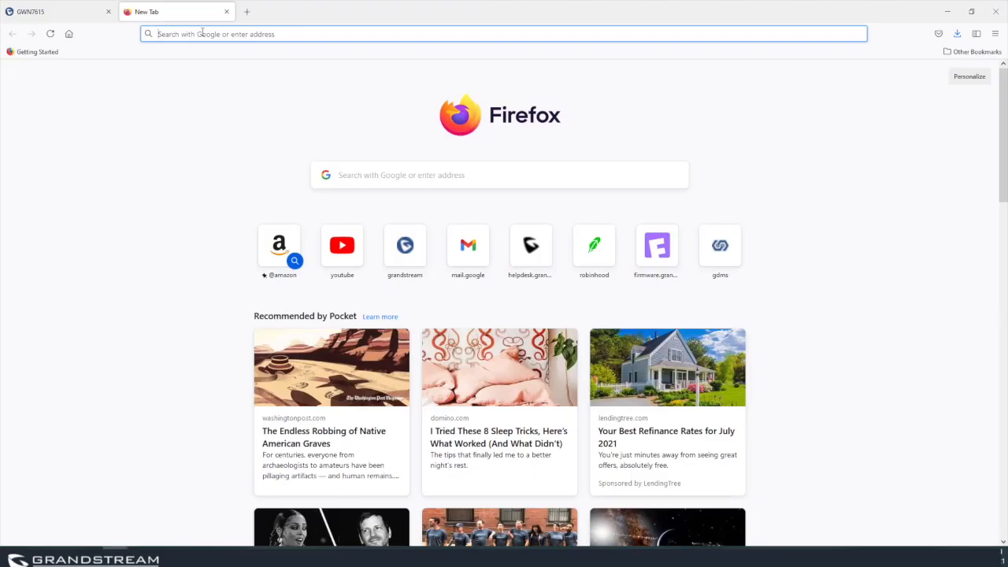
Search 'facebook developer' and open My Apps, listing WiFi_Connection and GWN_test.
text(facebook)
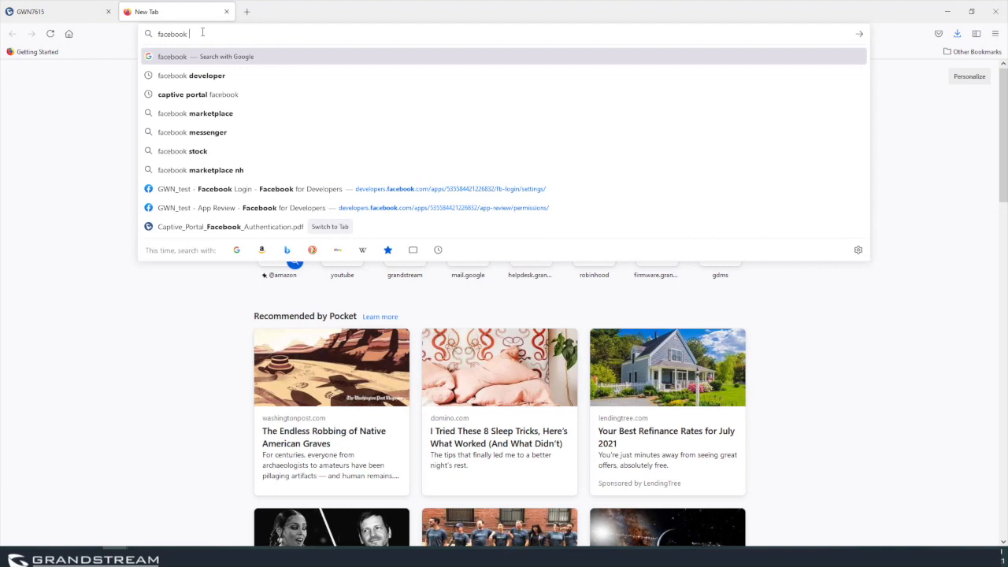
key(Down)
key(Down)
key(Up)
key(Return)
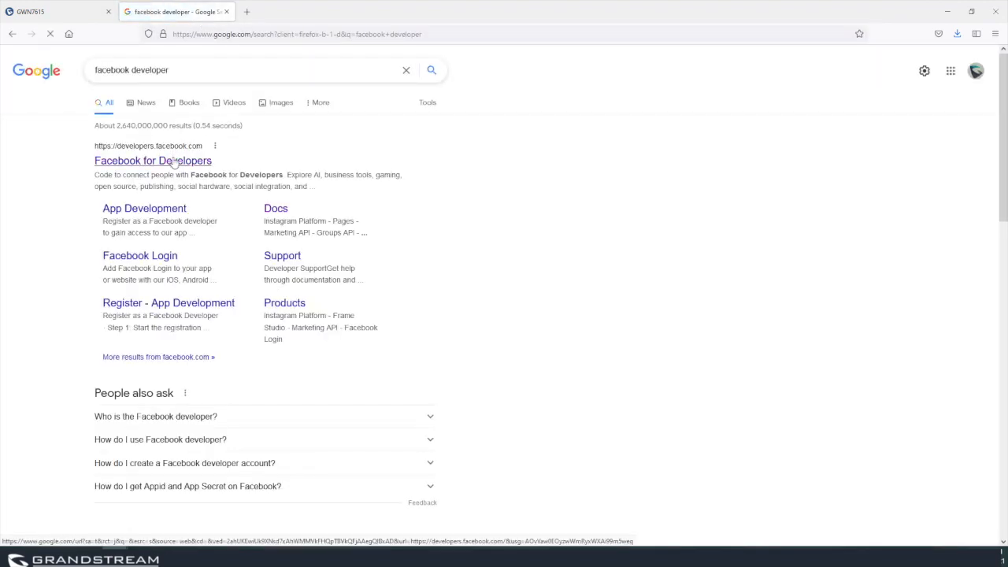
click(174, 161)
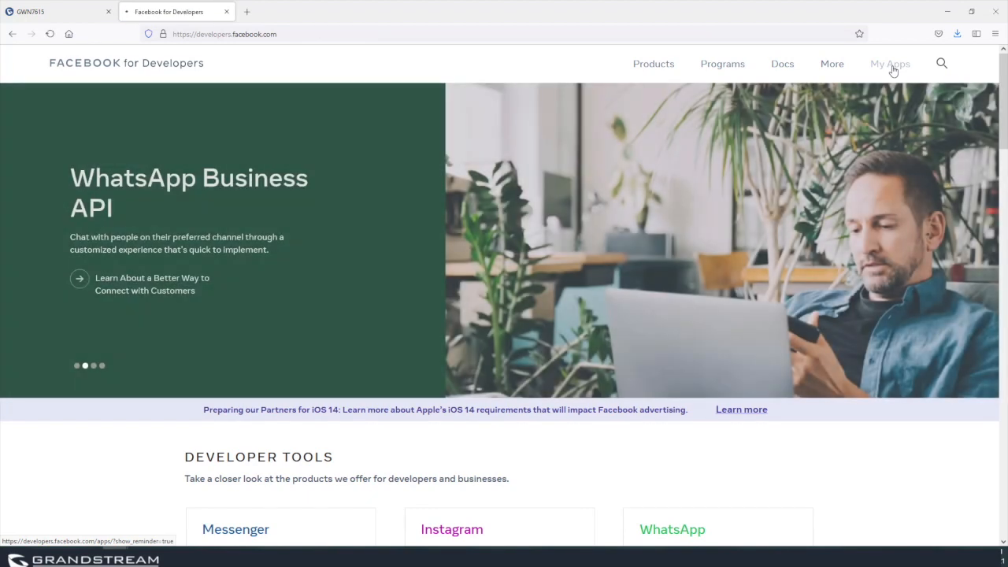
click(892, 67)
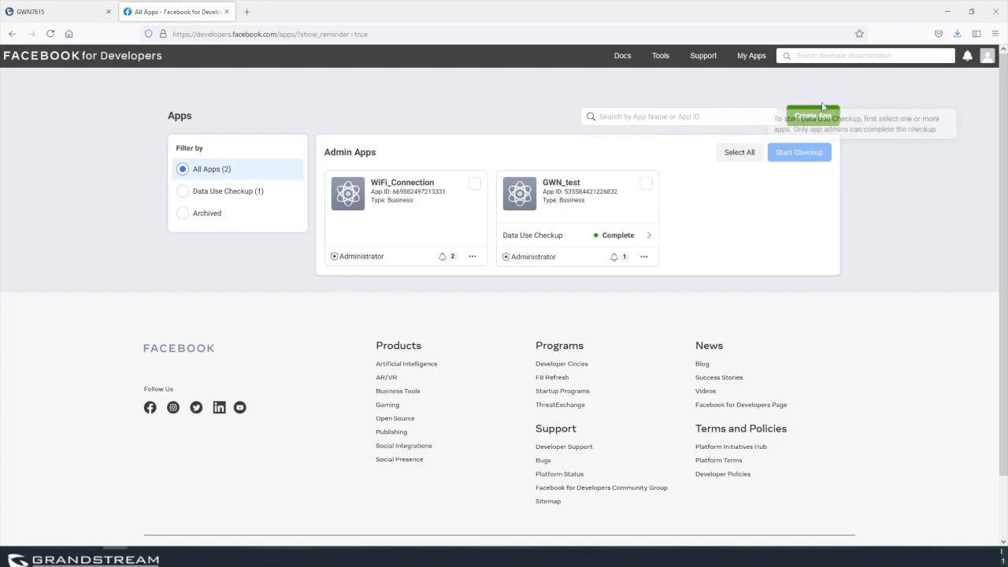
Create Business app GWN_captive_portal for Clients, no Business Manager account, confirming with the account password.
click(818, 118)
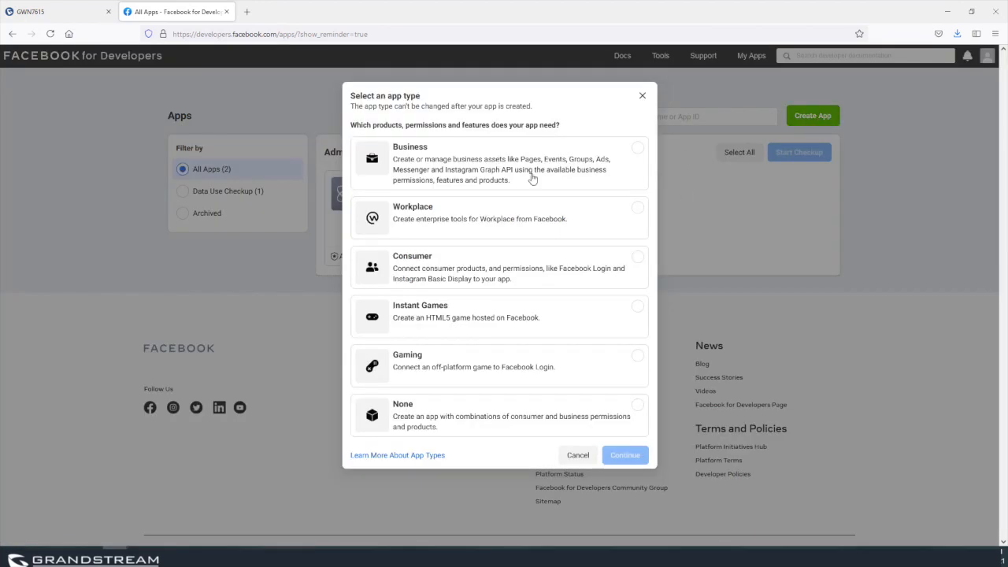
click(429, 163)
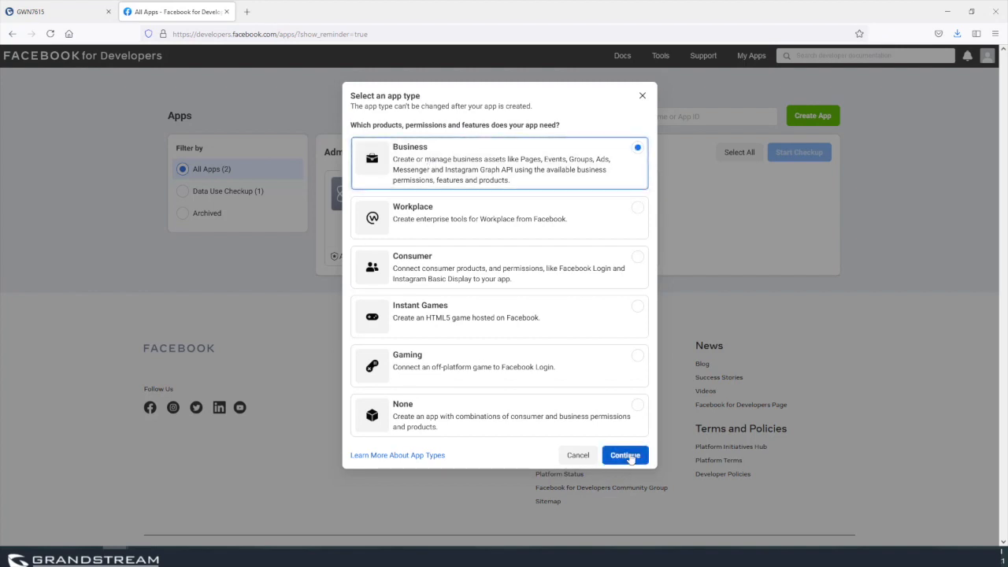
click(629, 458)
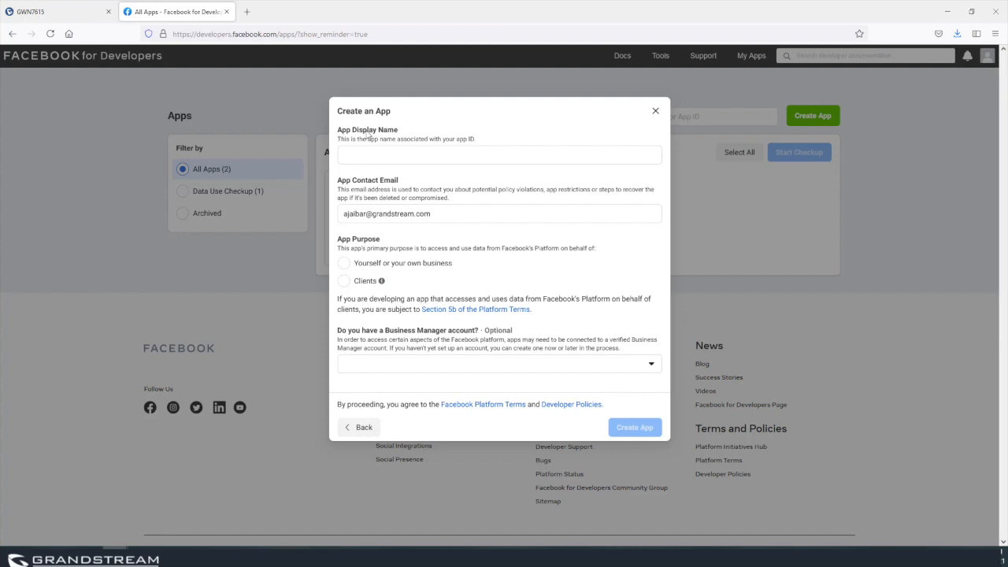
click(389, 153)
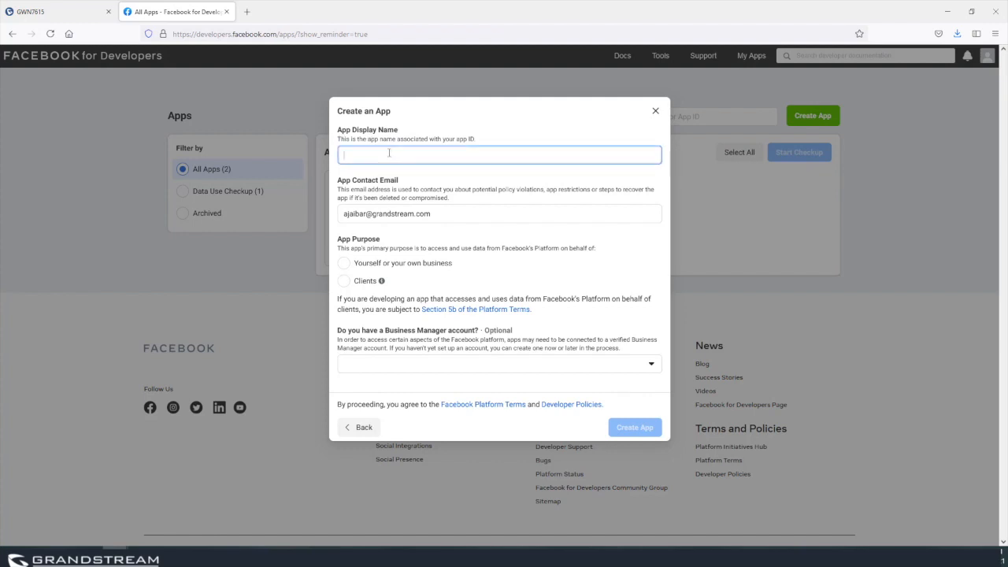
text(GWN_captive_portaal)
click(344, 281)
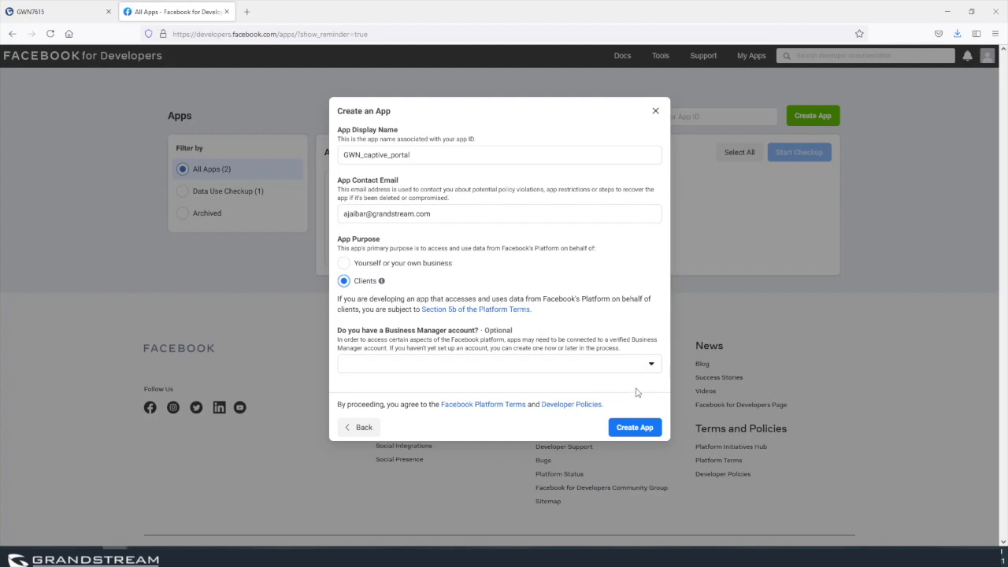
click(651, 364)
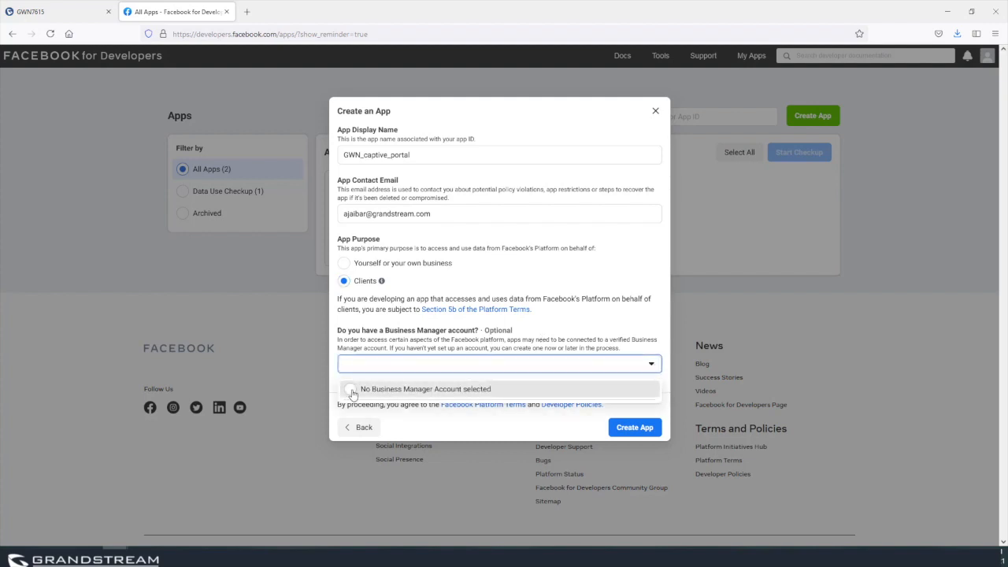
click(351, 390)
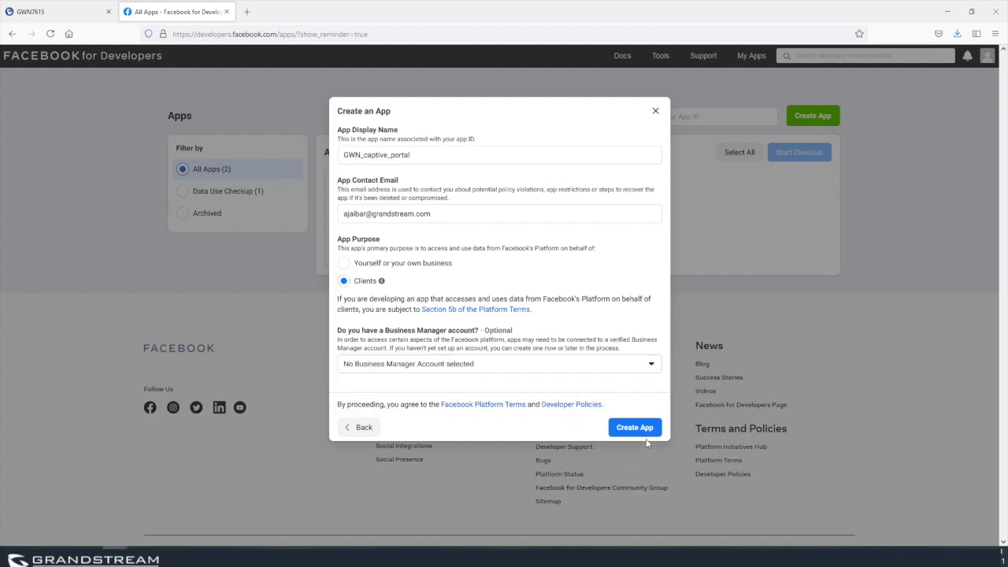
click(639, 430)
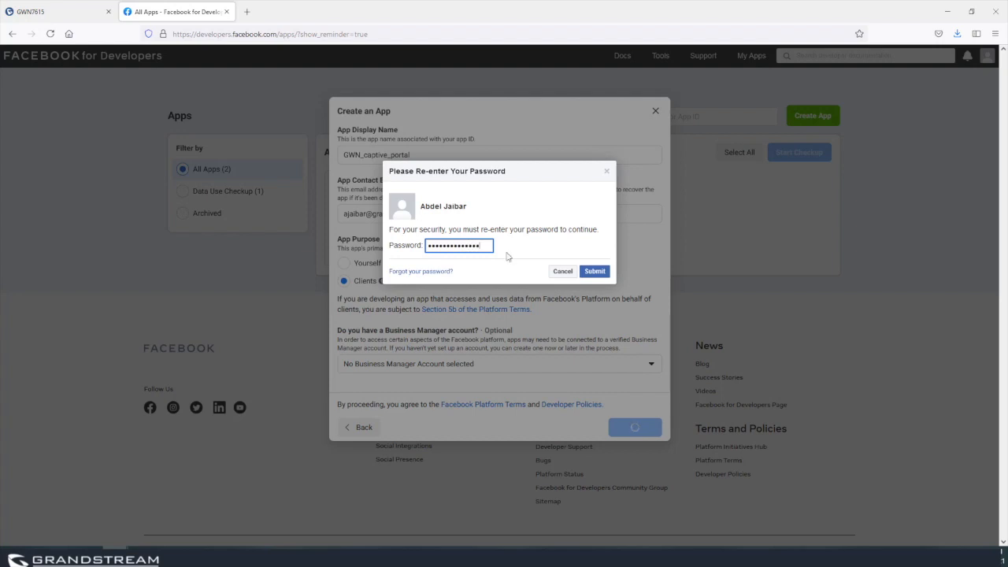
click(599, 273)
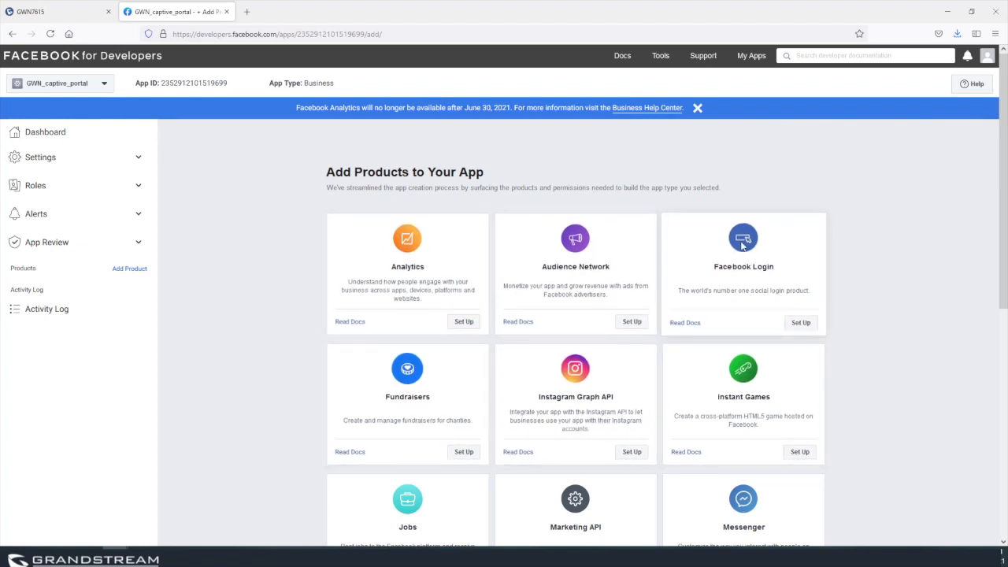
click(799, 324)
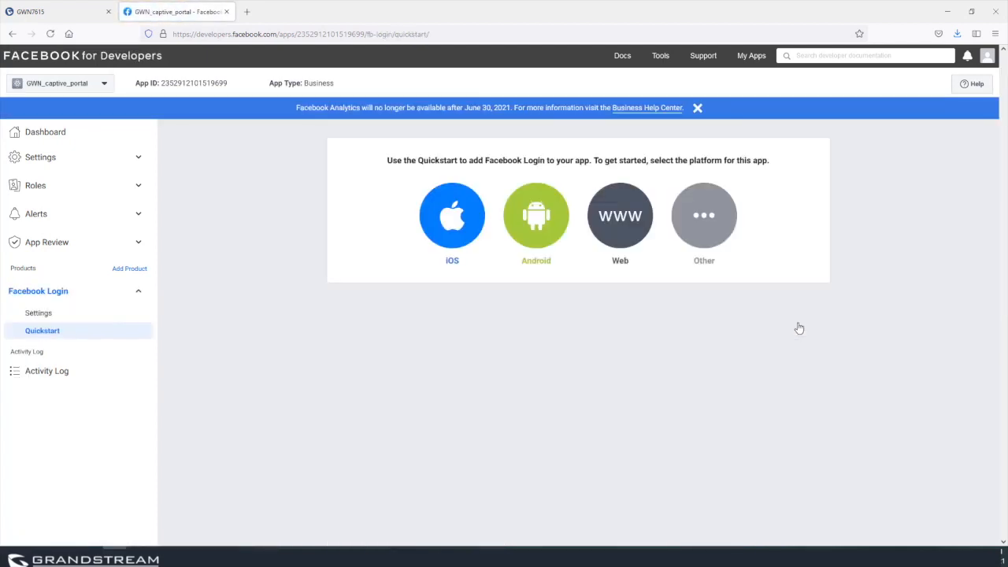
click(44, 317)
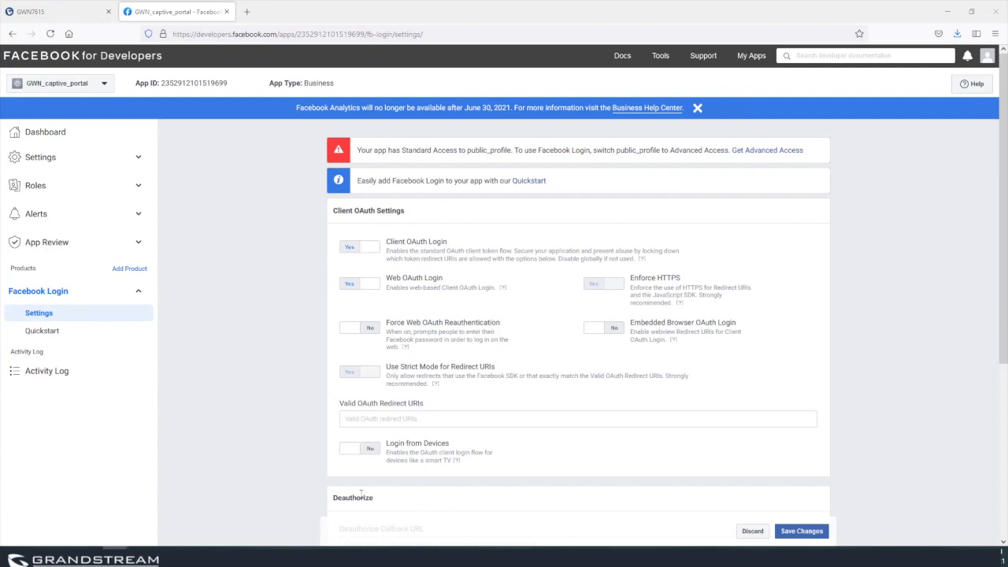
click(350, 449)
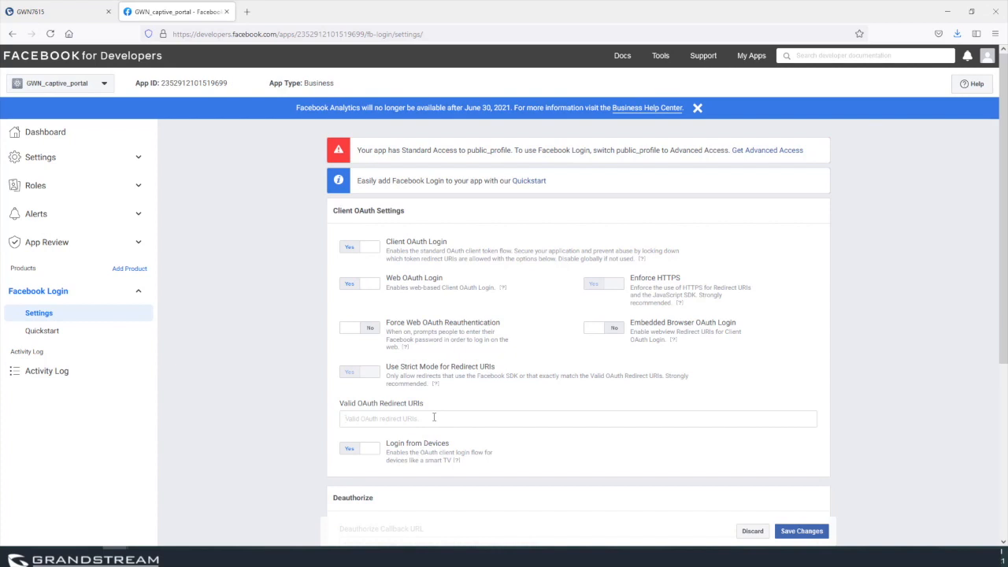
text(https://cwp.gwnportal.cloud:8443/GsUserAuth.cgi?GsUserAuthMethod=3)
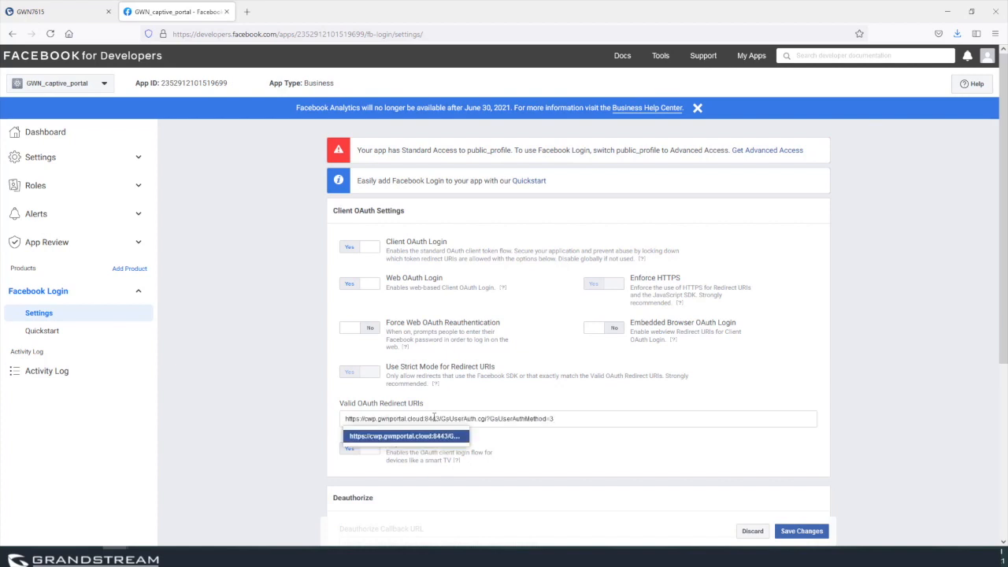
key(Return)
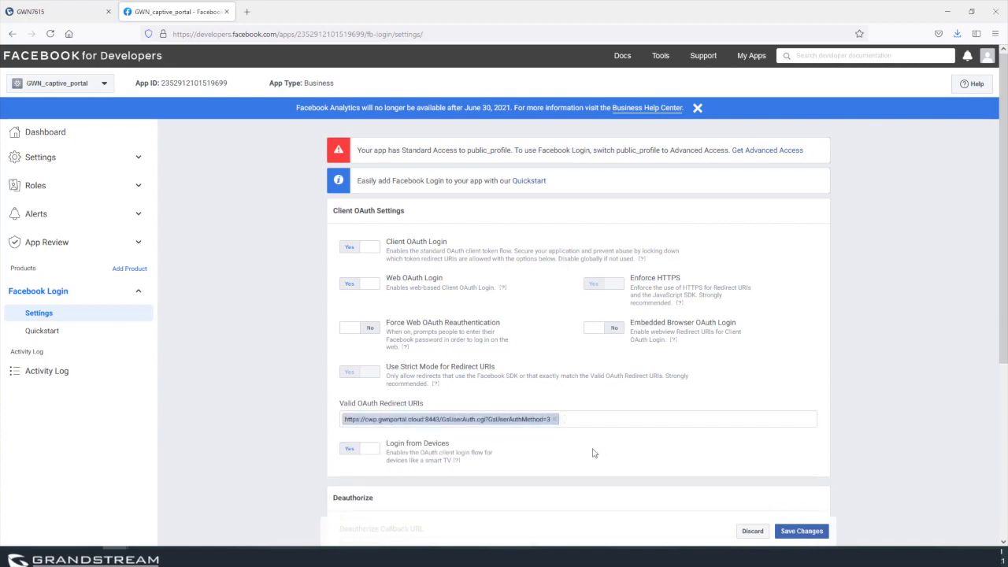
scroll(602, 457, down, 1)
click(803, 531)
Request Advanced Access for public_profile, agreeing to its terms and re-entering the account password.
click(769, 152)
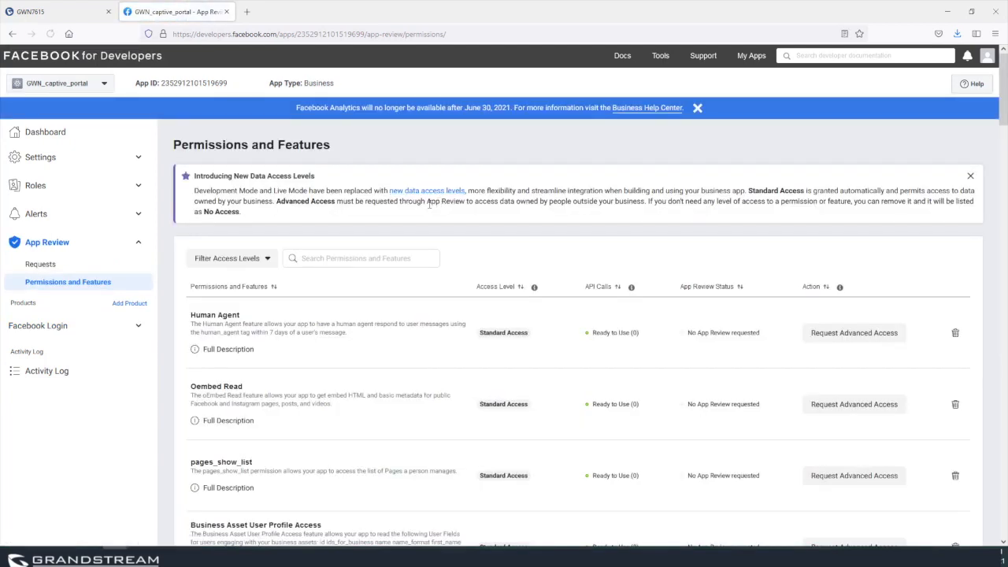
scroll(252, 310, down, 5)
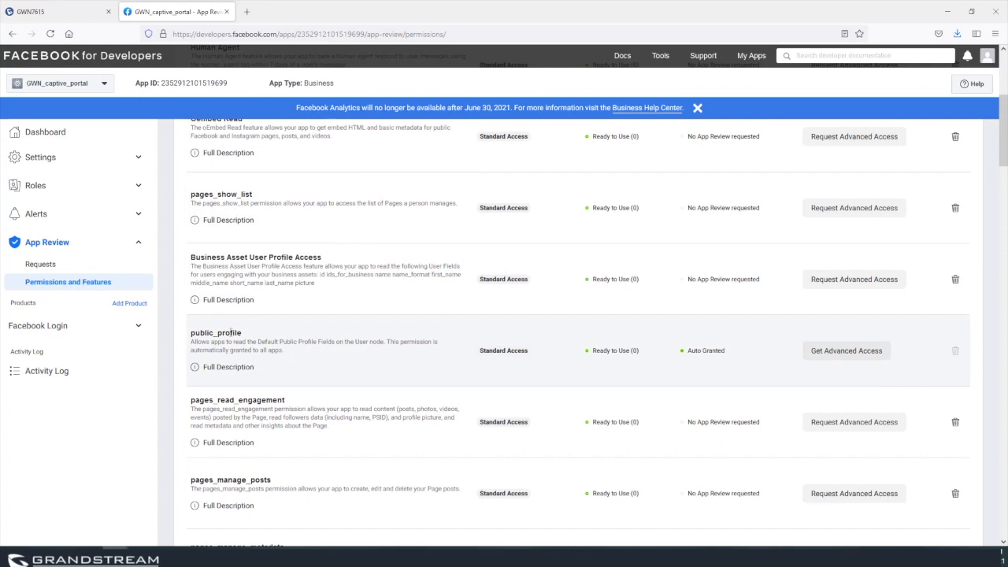
click(850, 355)
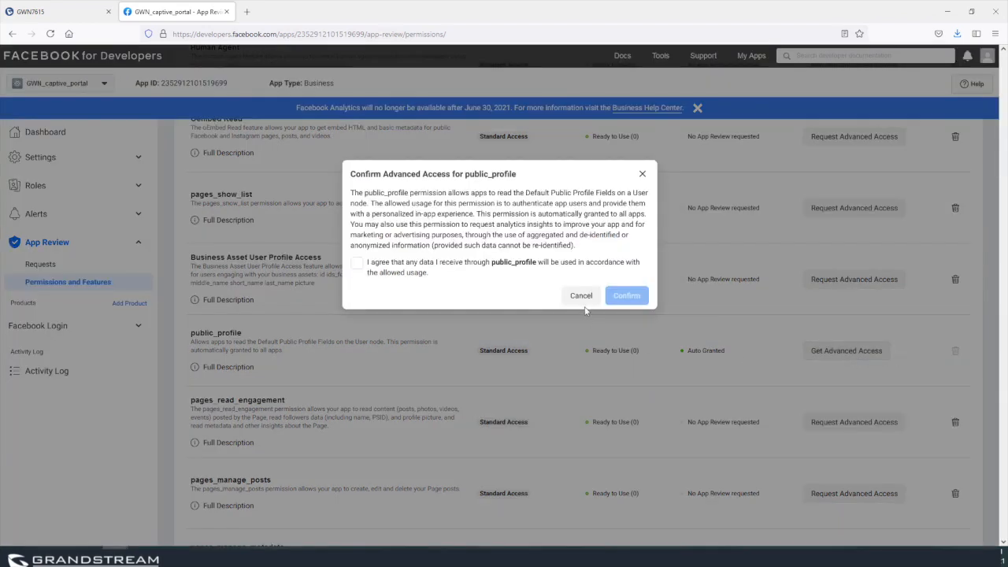
click(356, 263)
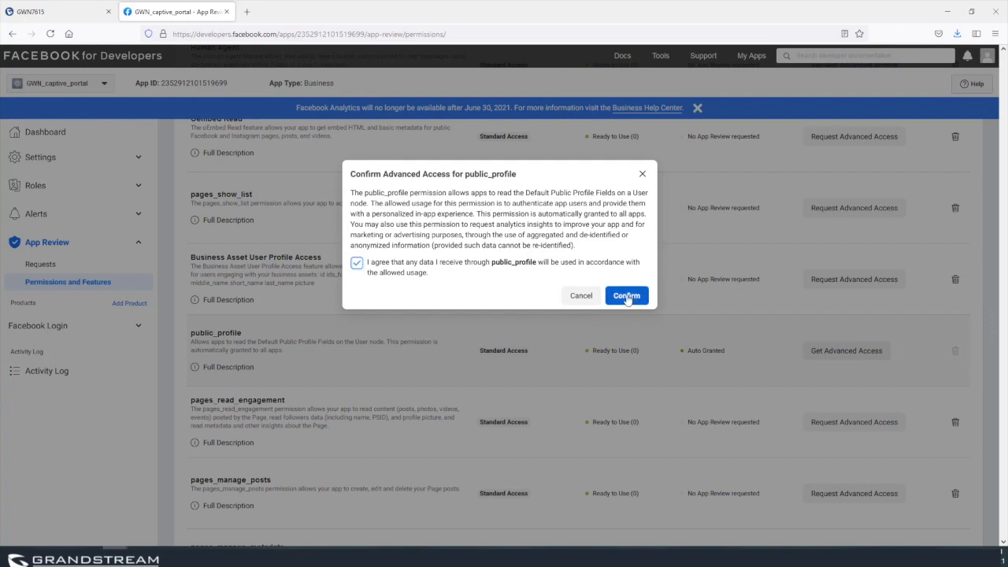
click(626, 297)
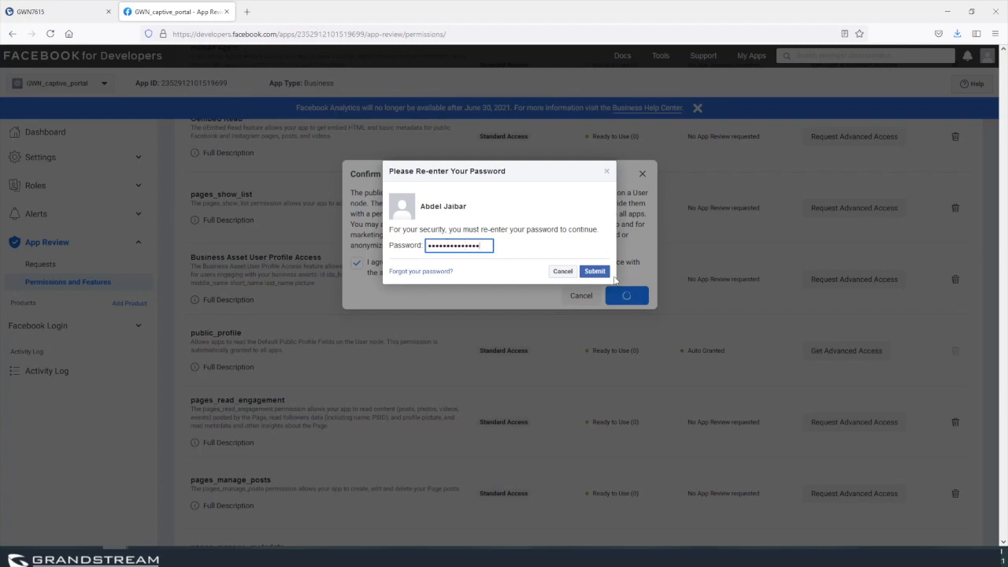
click(595, 272)
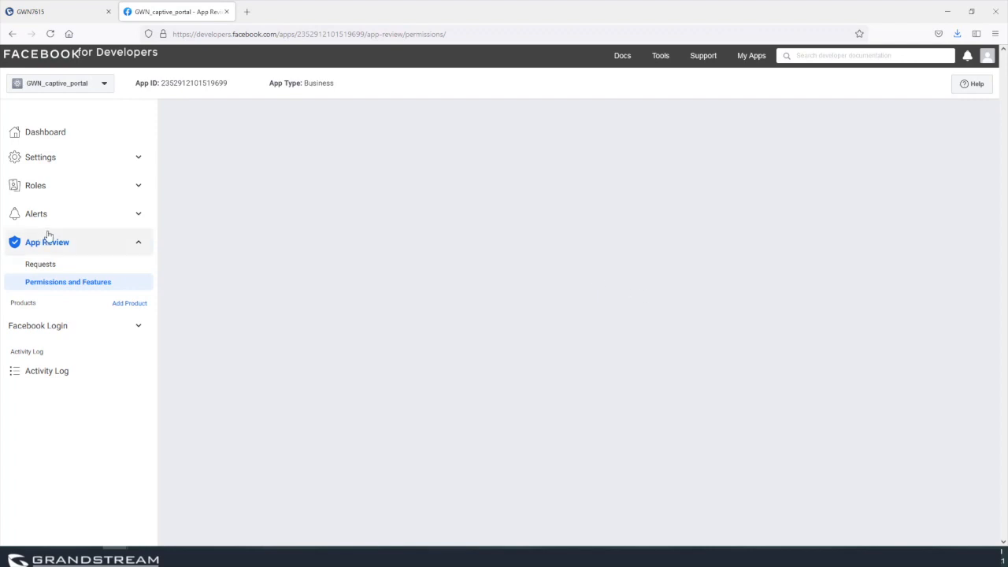
click(62, 336)
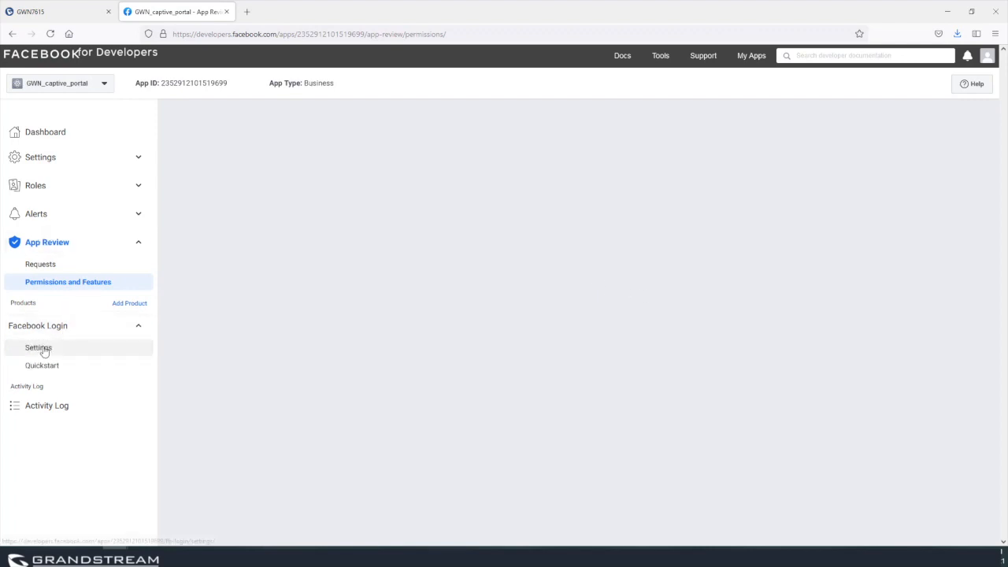
Save the Facebook Login settings again and go back to the My Apps list.
click(41, 351)
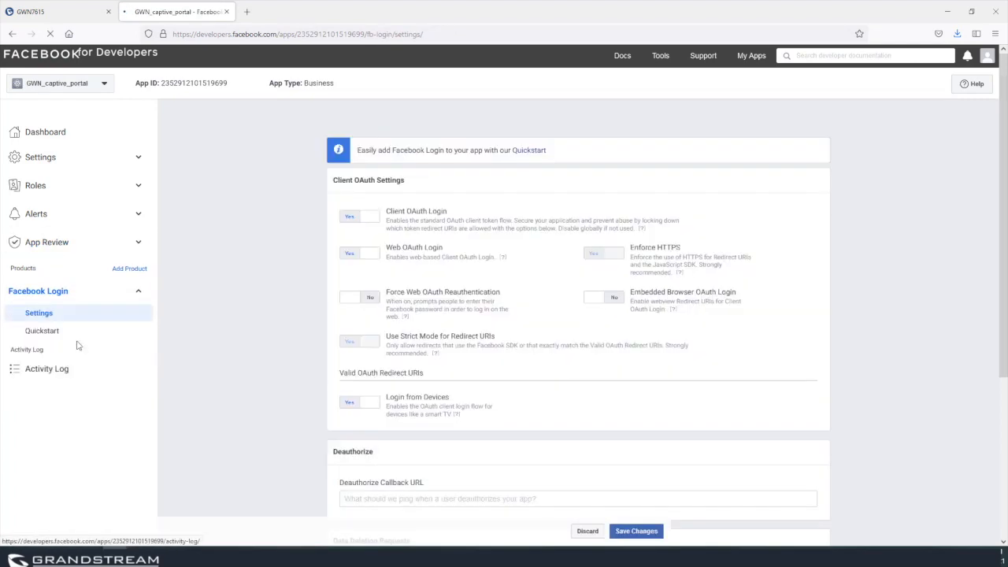
scroll(712, 351, down, 1)
click(800, 531)
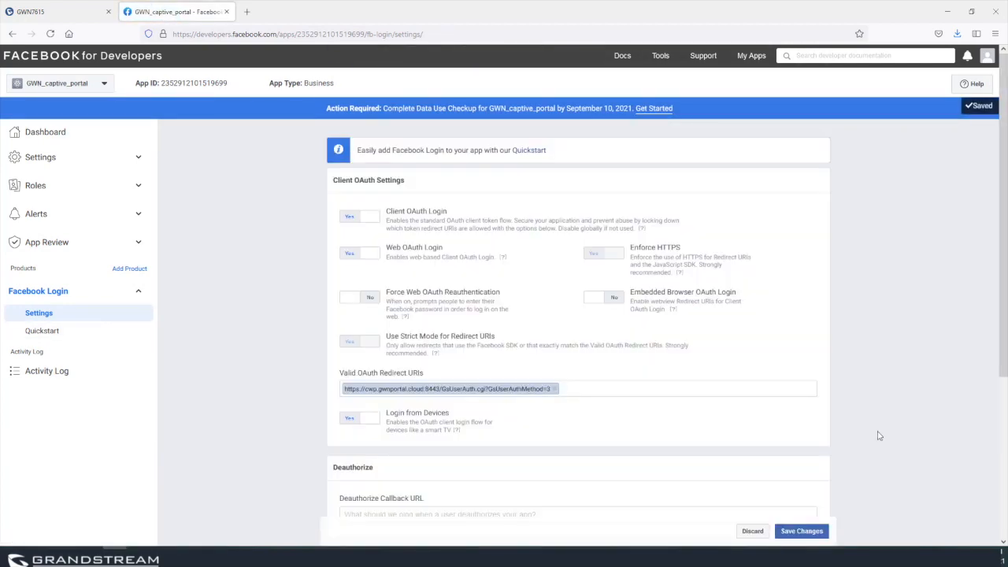
click(748, 57)
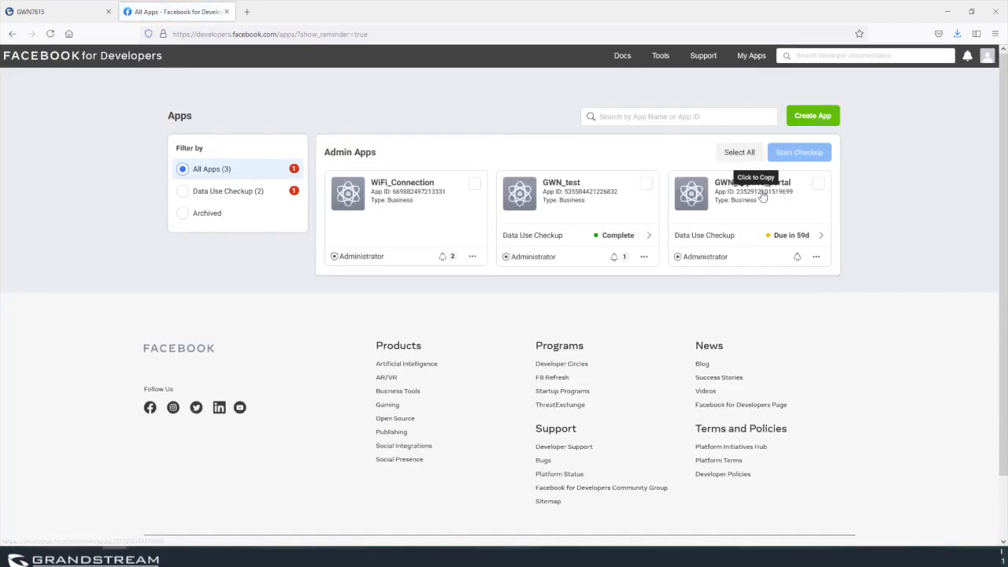
Run GWN_captive_portal's Data Use Checkup, certifying public_profile usage and Platform Terms compliance, then submit.
click(762, 196)
click(817, 184)
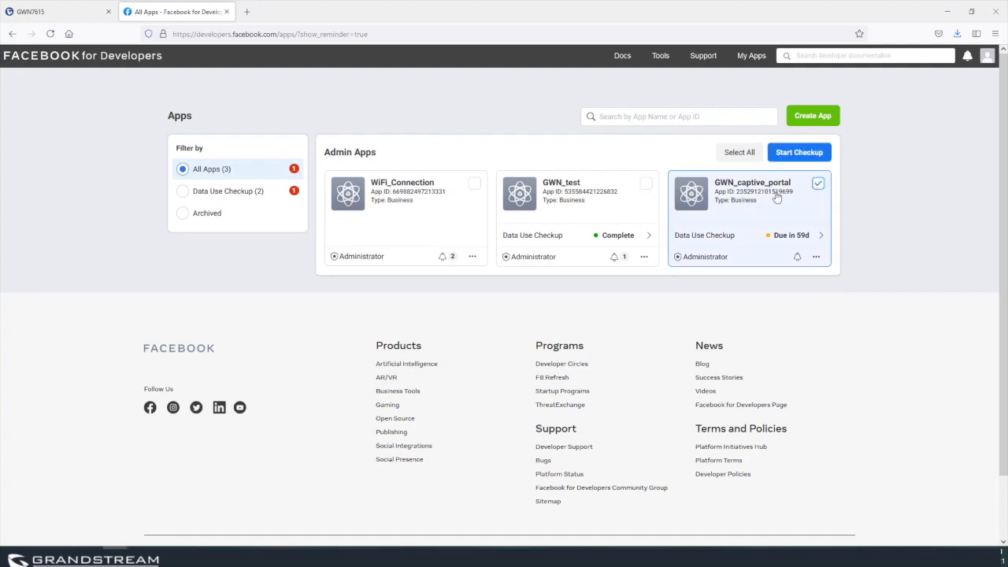
click(802, 156)
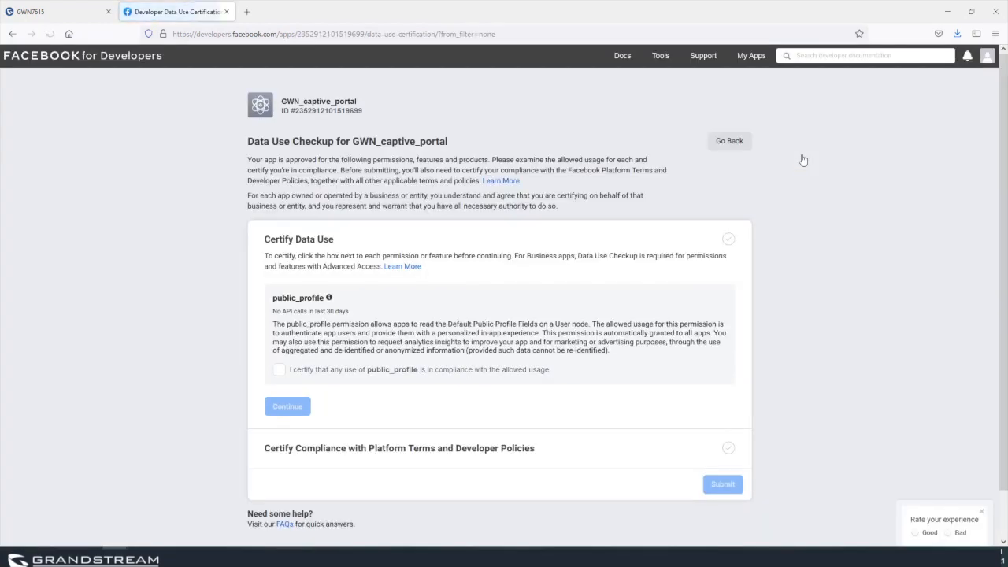
click(278, 369)
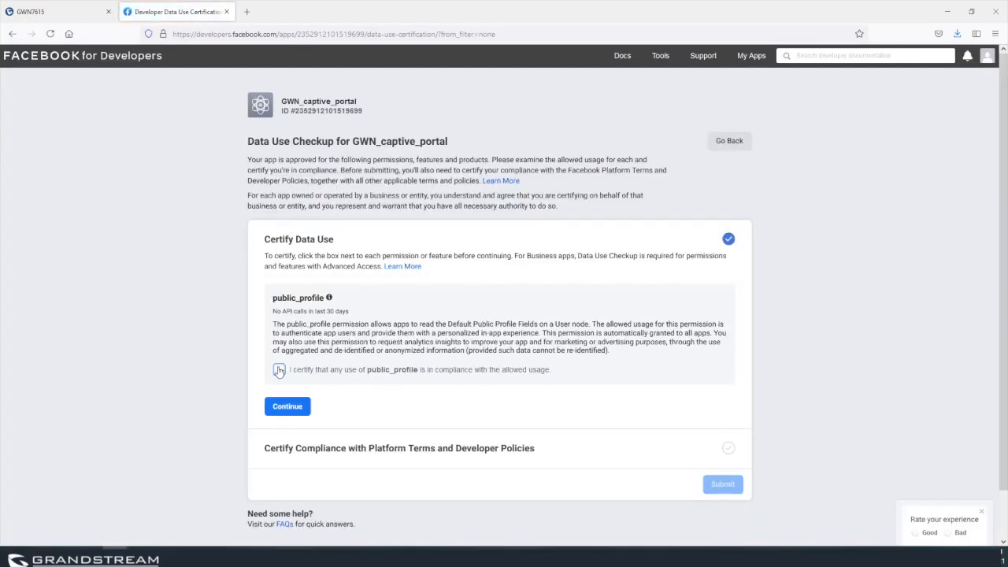
click(287, 406)
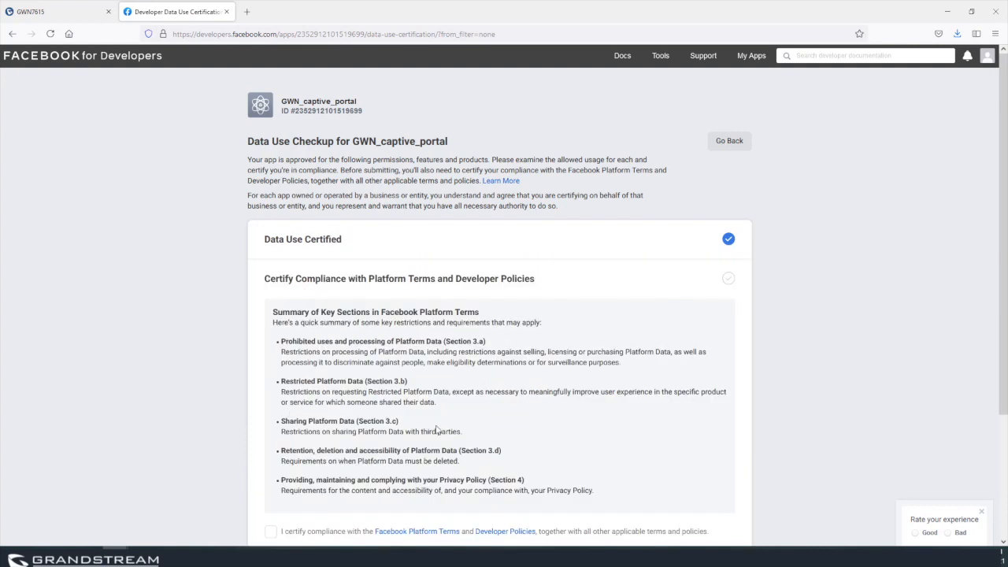
scroll(486, 376, down, 3)
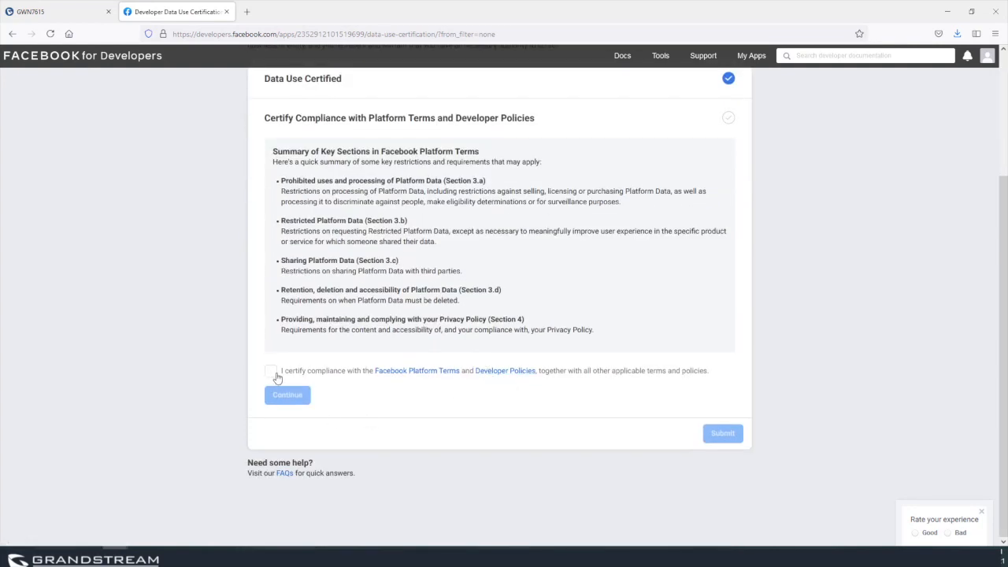
click(271, 371)
click(288, 395)
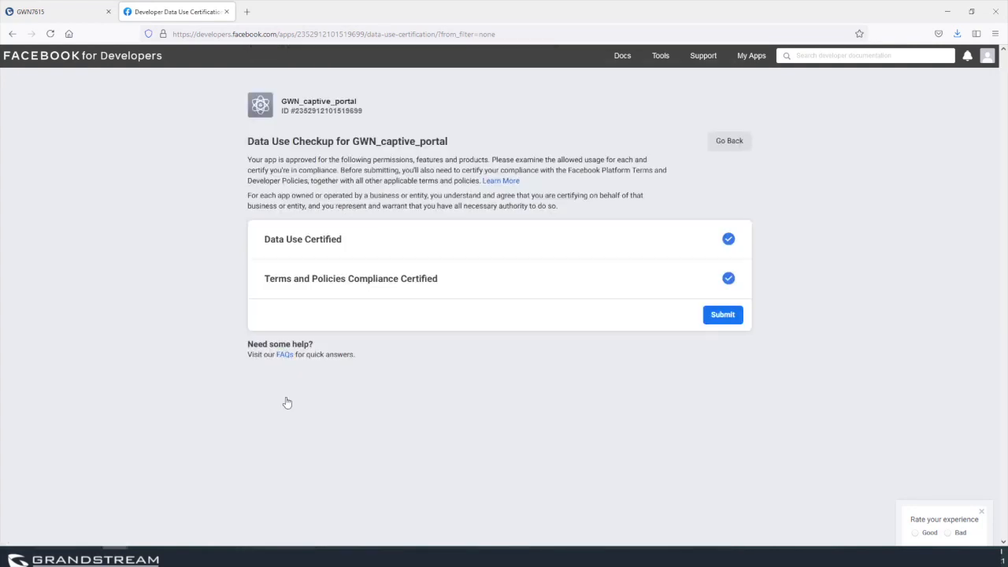
click(731, 318)
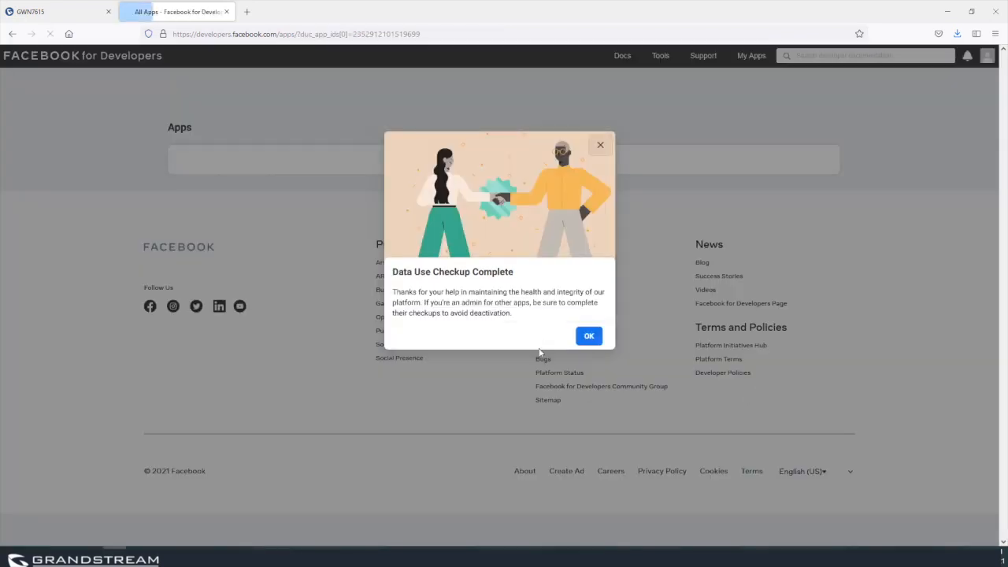
click(600, 147)
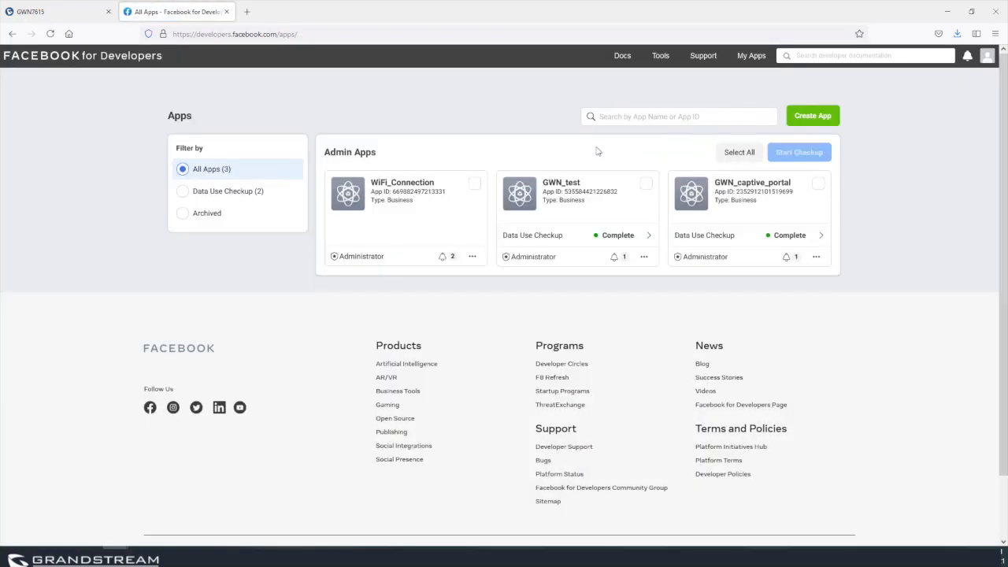
Copy the GWN_captive_portal App ID from Settings > Basic and return to the GWN7615 tab.
click(753, 193)
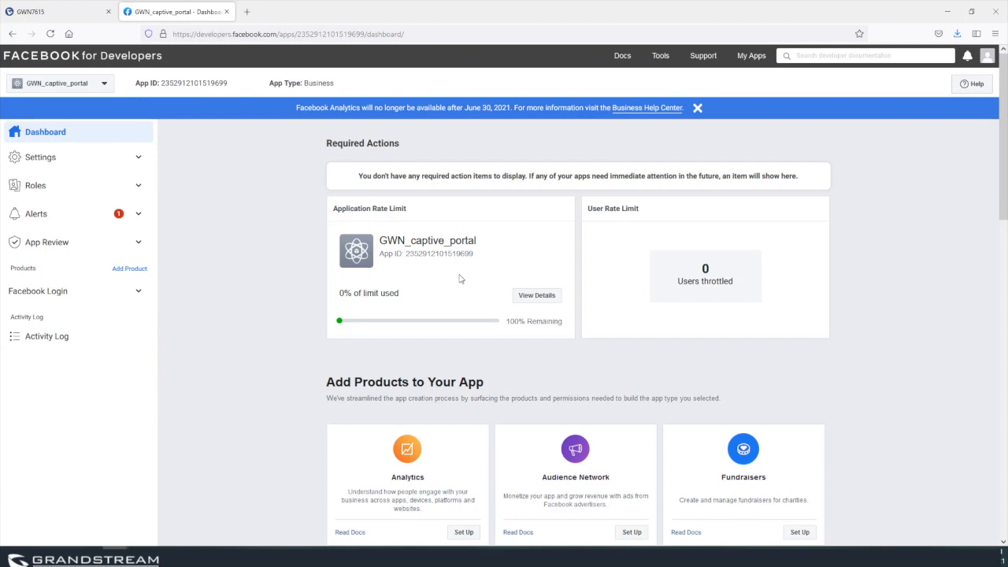
click(39, 156)
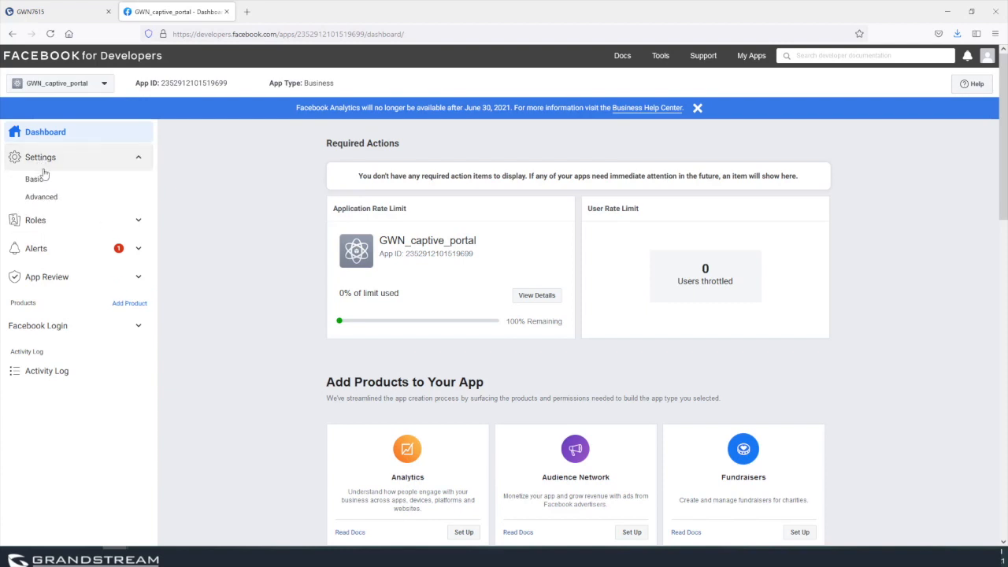
click(41, 186)
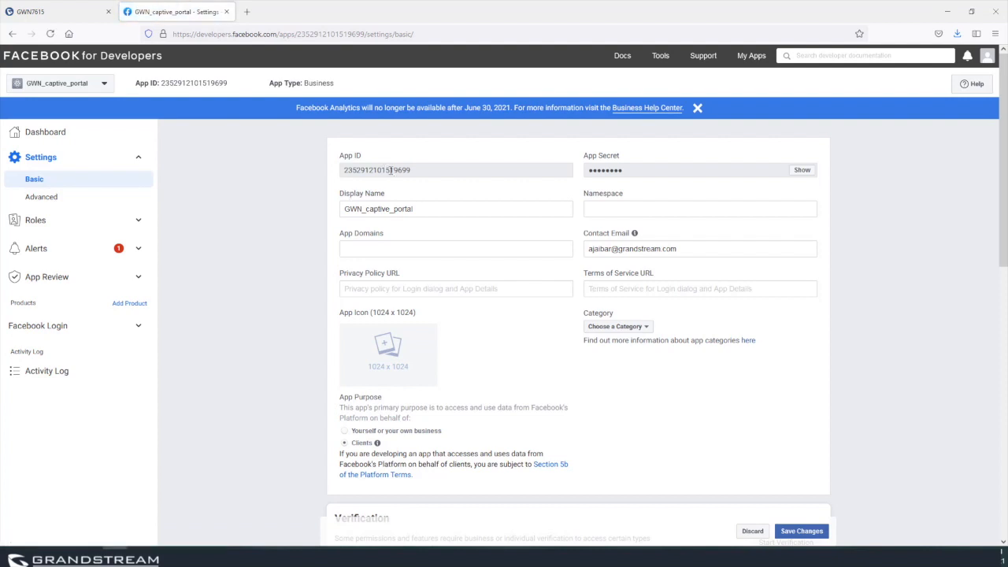
double_click(390, 170)
right_click(391, 170)
click(410, 182)
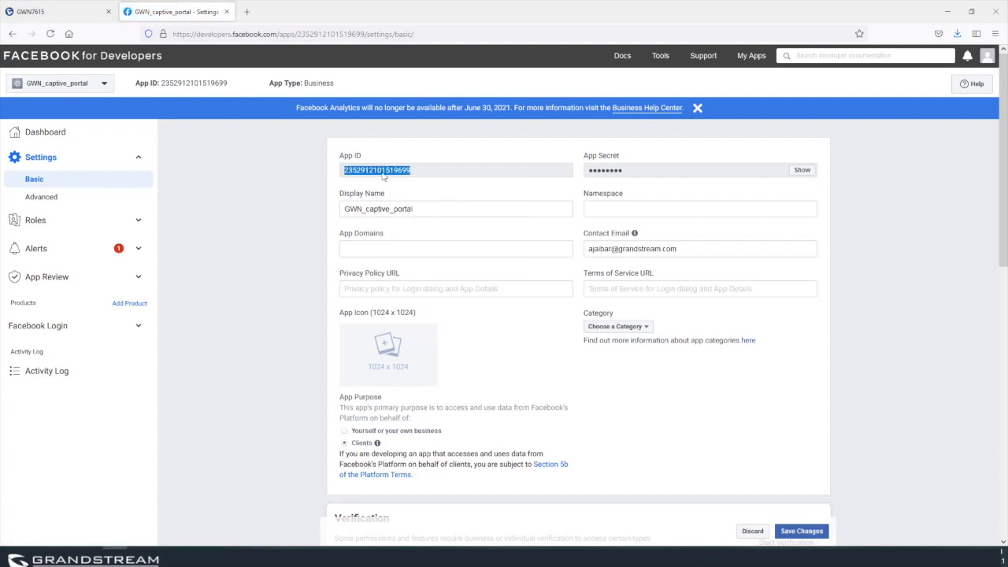
click(70, 10)
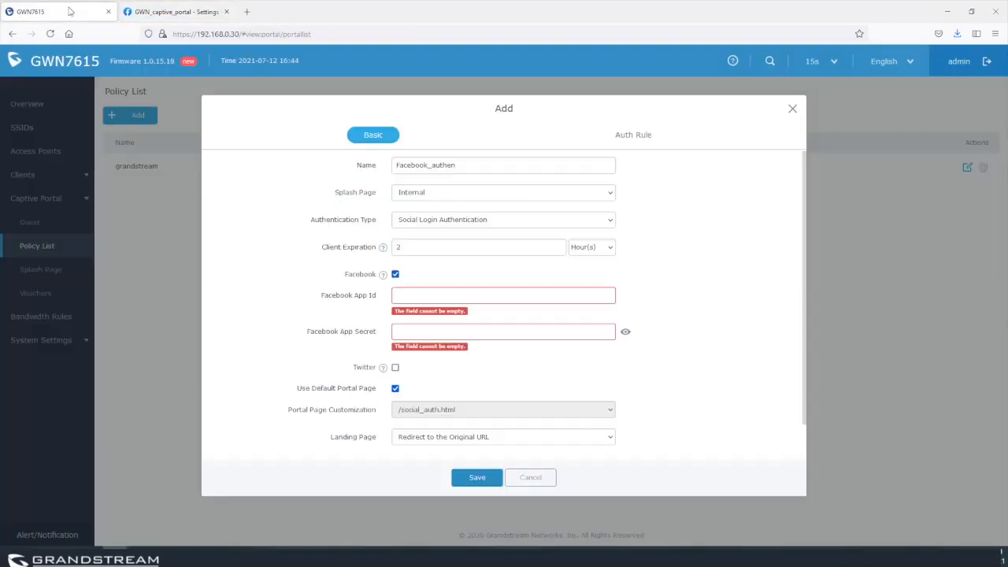
Paste the copied App ID into the policy's Facebook App Id field.
click(418, 293)
key(ctrl+v)
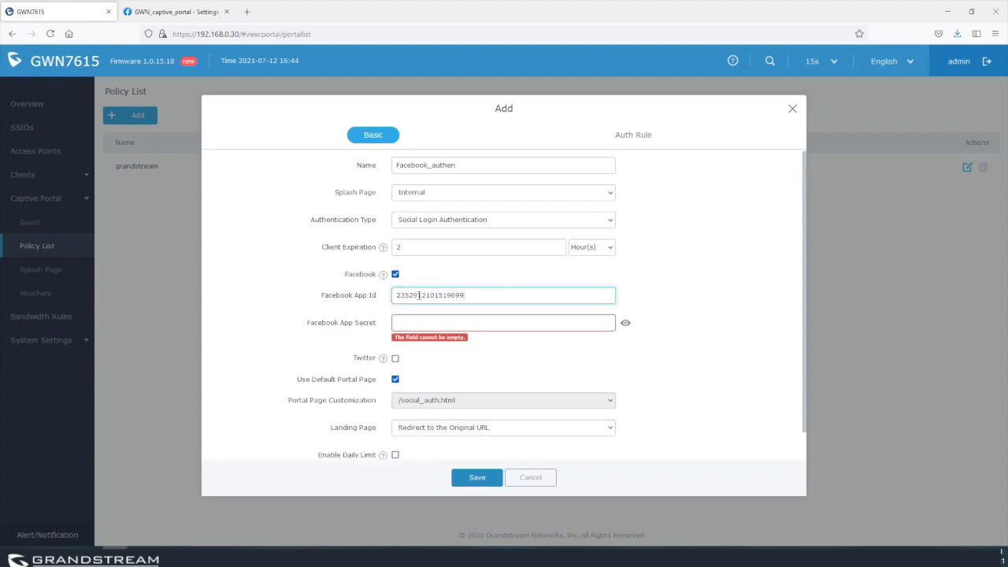
click(430, 323)
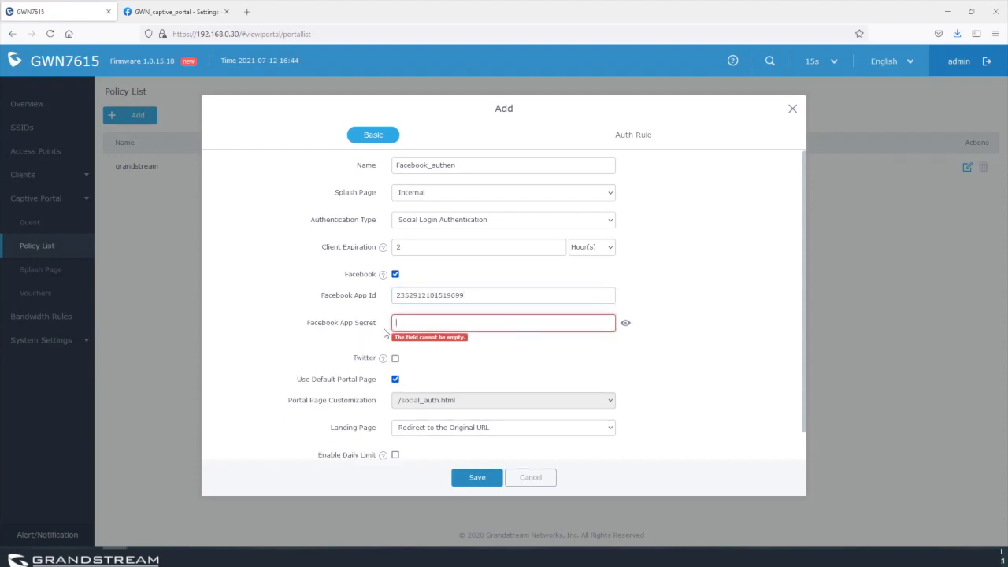
Copy the revealed App Secret into Facebook App Secret and uncheck Use Default Portal Page.
click(165, 11)
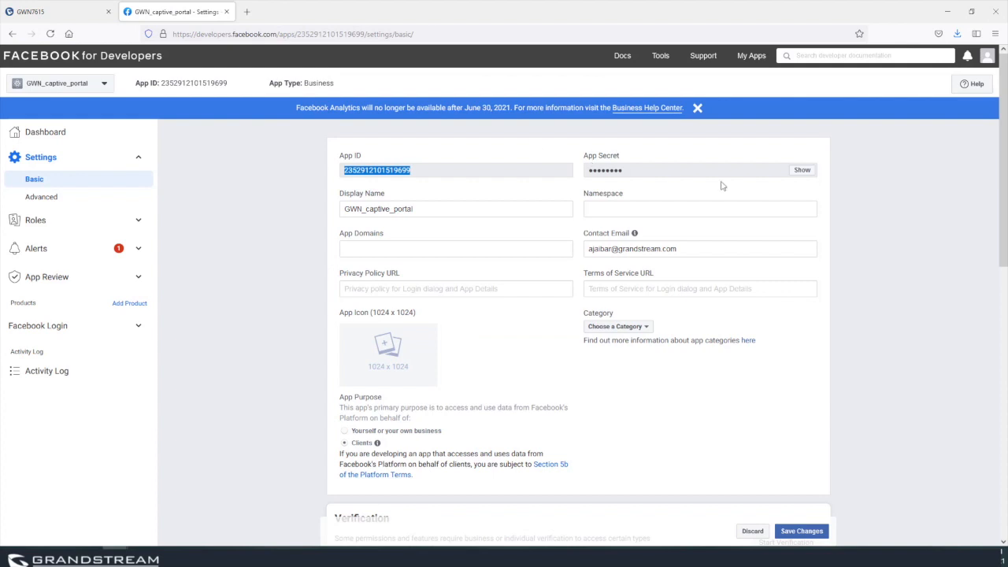
click(802, 170)
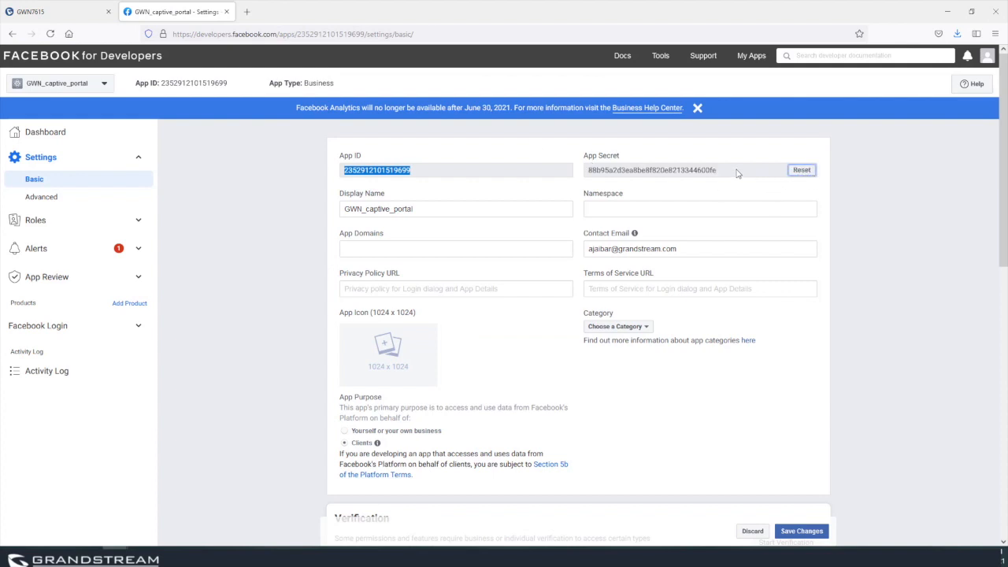
drag(736, 172, 587, 172)
right_click(638, 174)
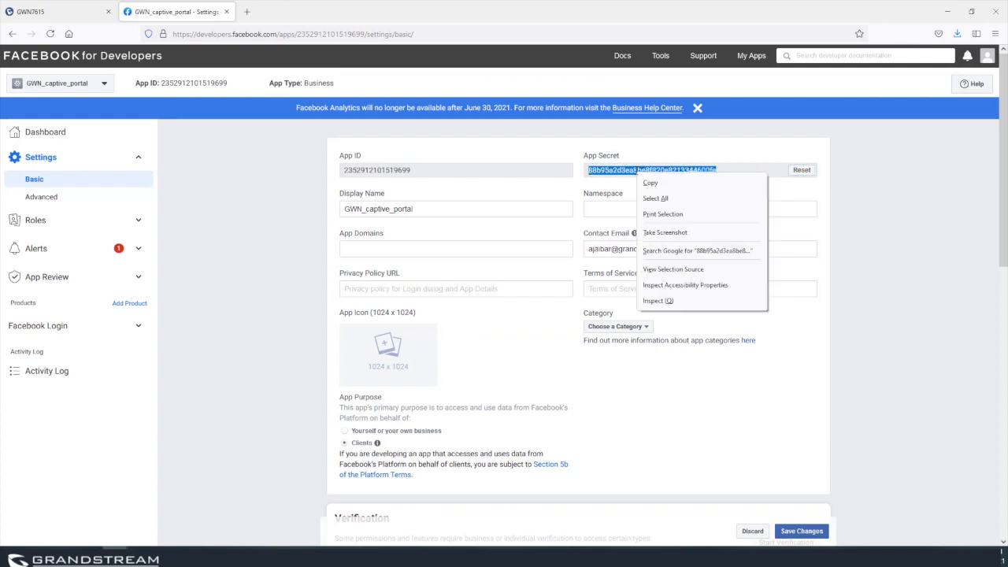
click(650, 182)
click(77, 12)
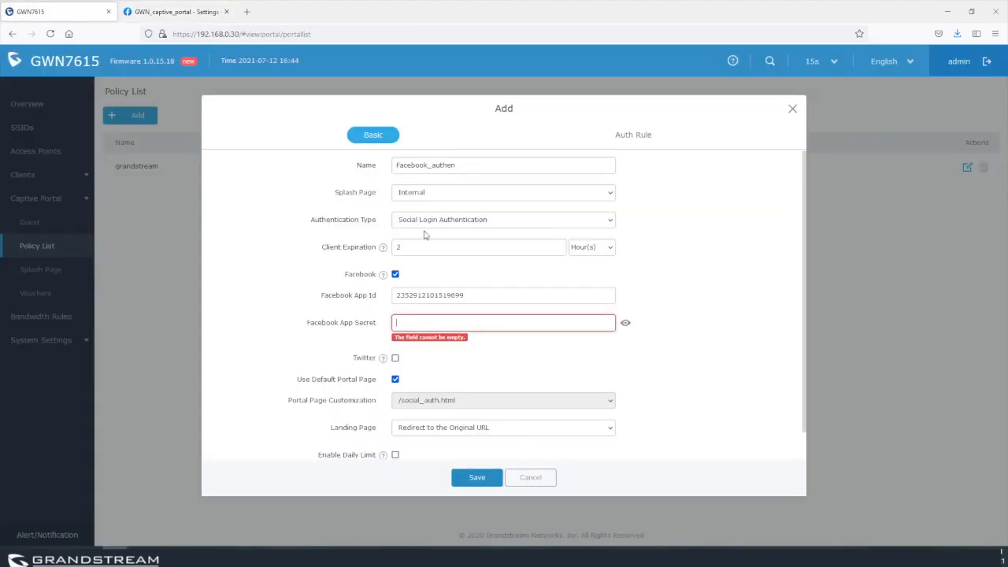
key(ctrl+v)
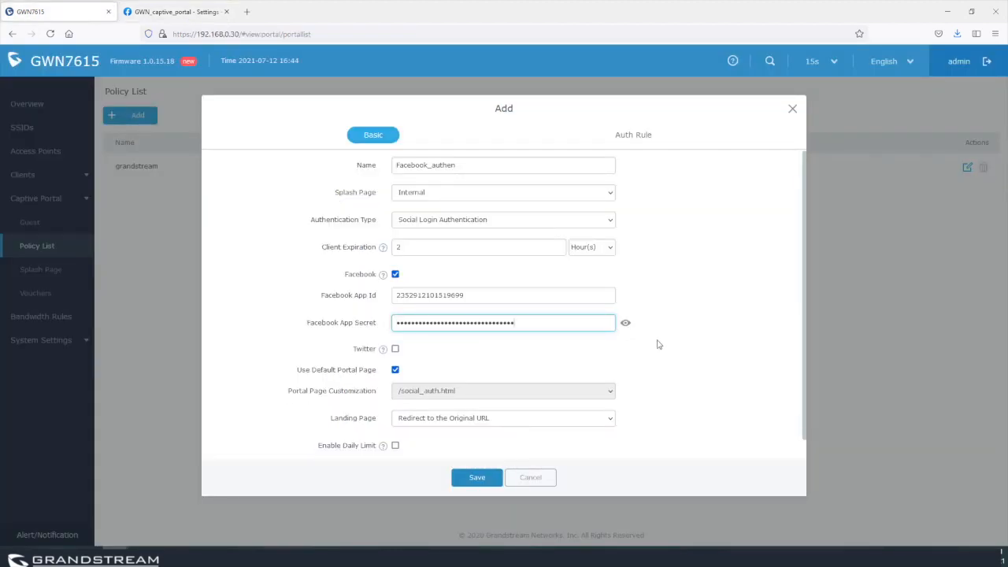
scroll(658, 344, down, 1)
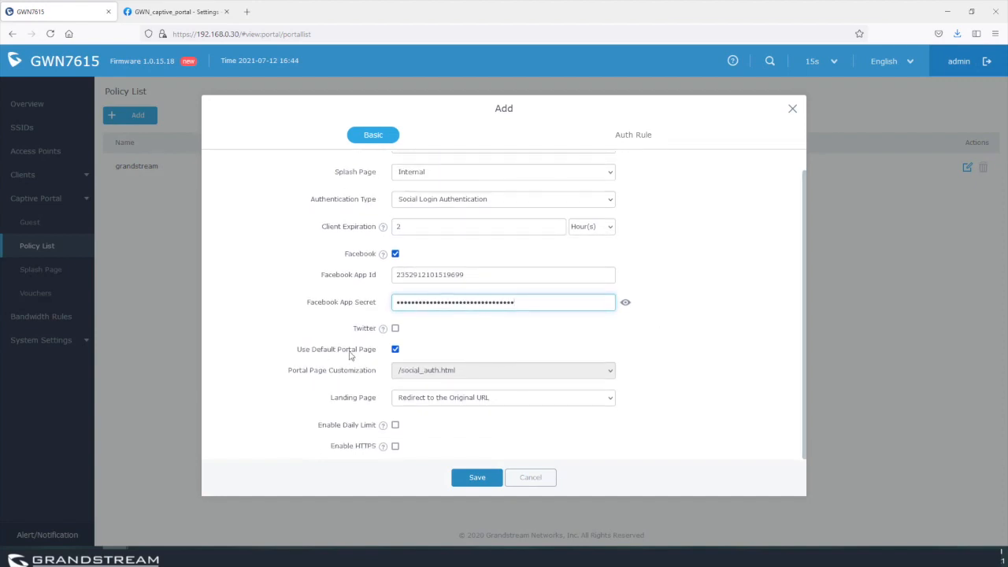
click(396, 350)
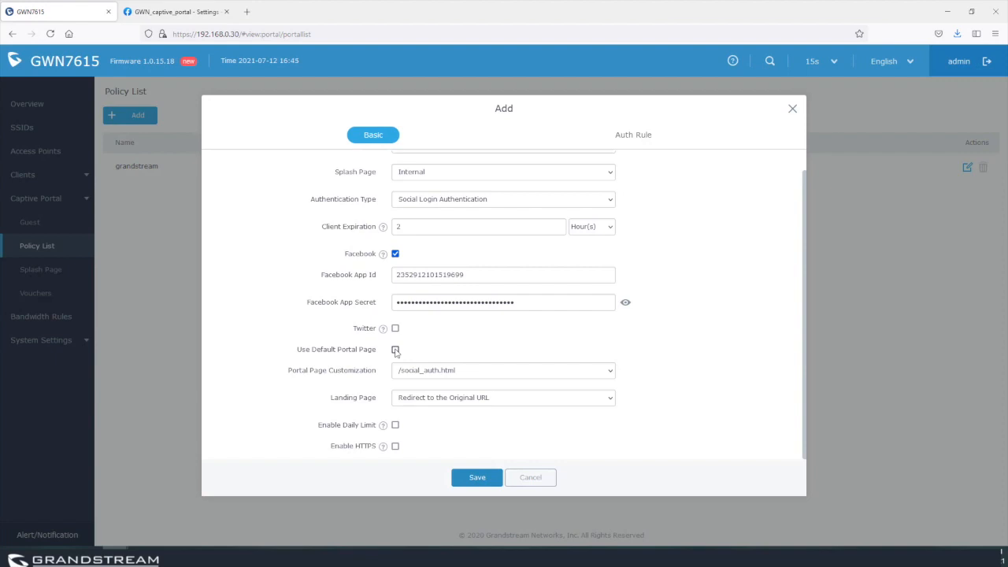
click(439, 372)
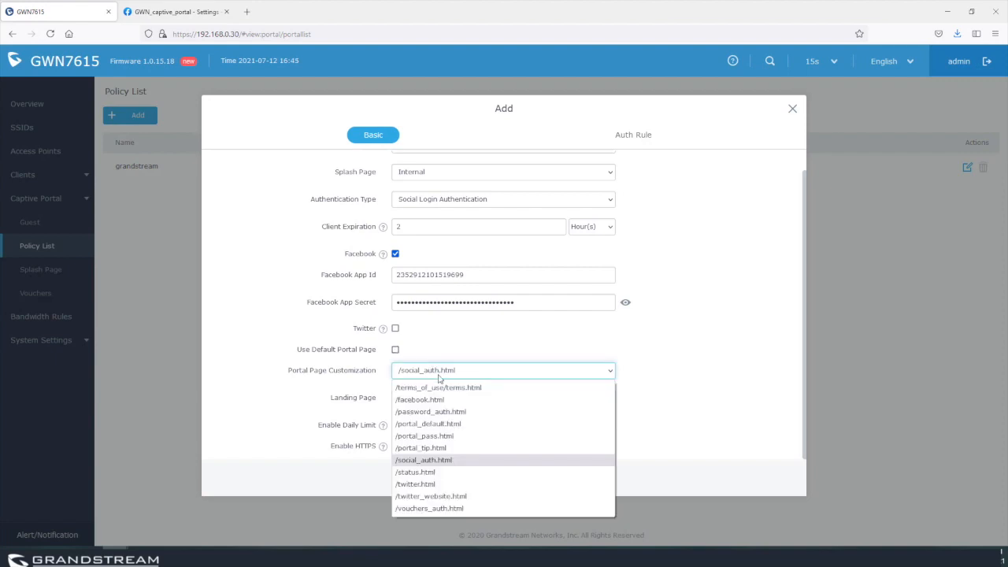
click(395, 350)
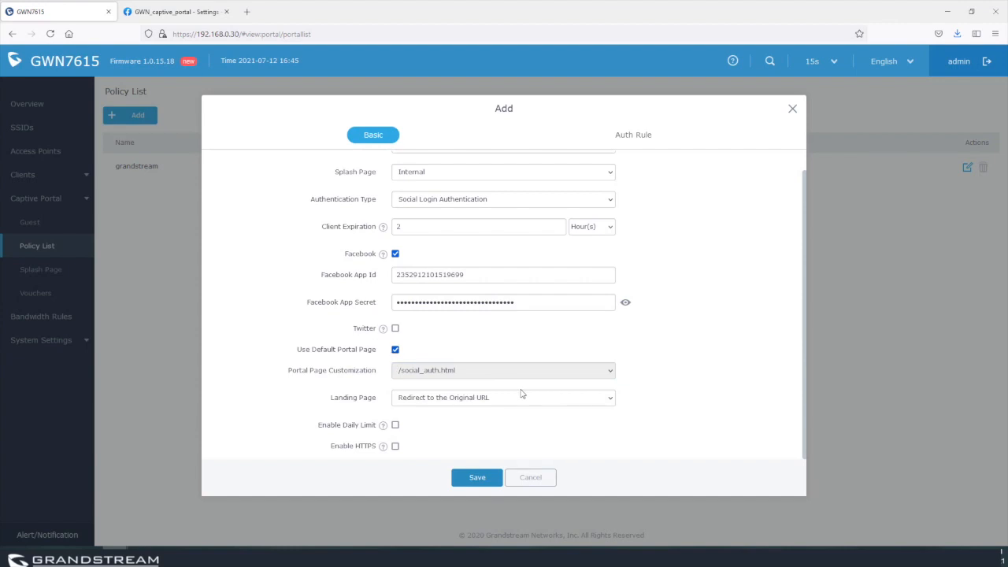
click(488, 401)
click(483, 427)
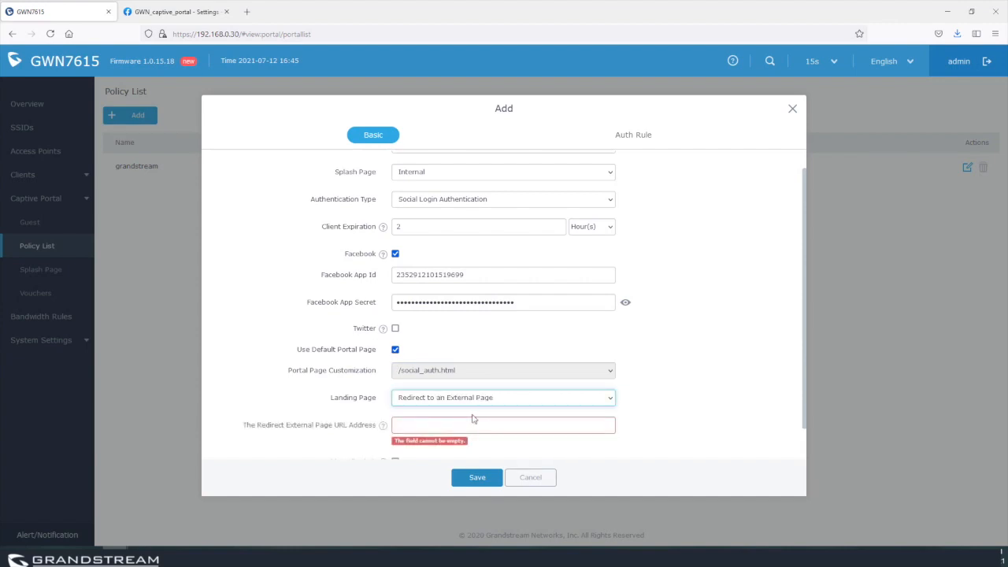
text(http://w)
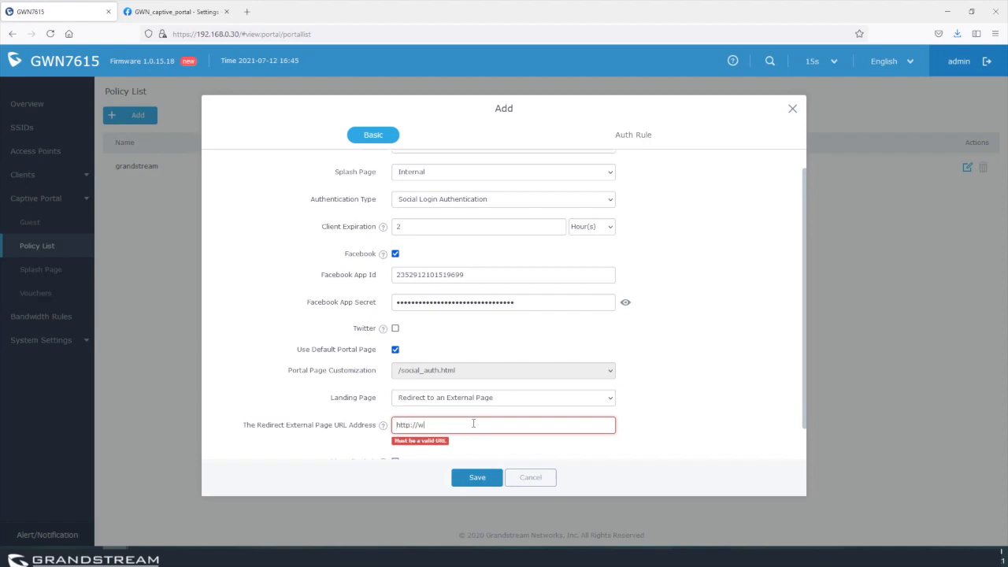
text(ww.grandstream.com)
Toggle Enable Daily Limit and HTTPS on and back off, leaving both disabled.
scroll(729, 320, down, 1)
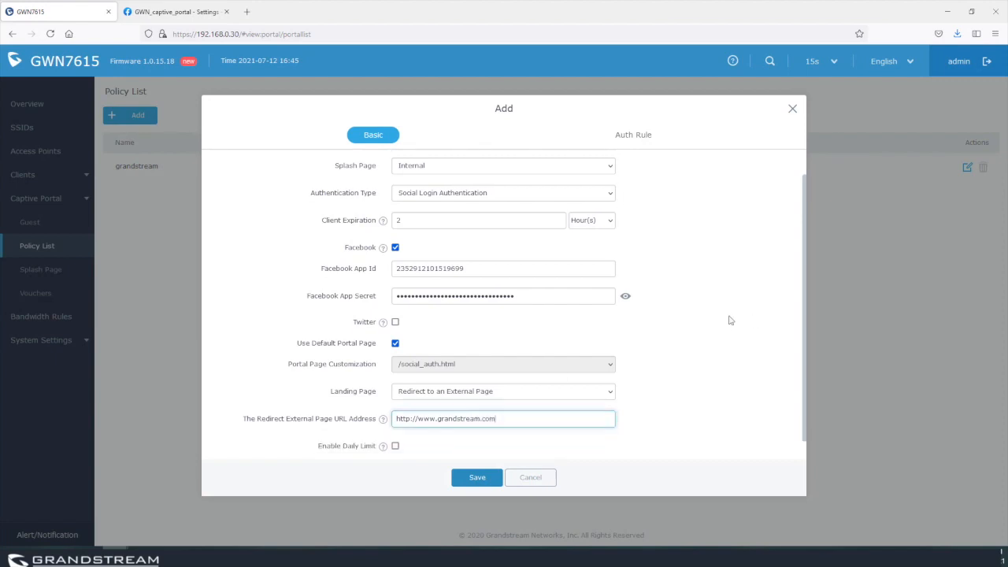
click(396, 425)
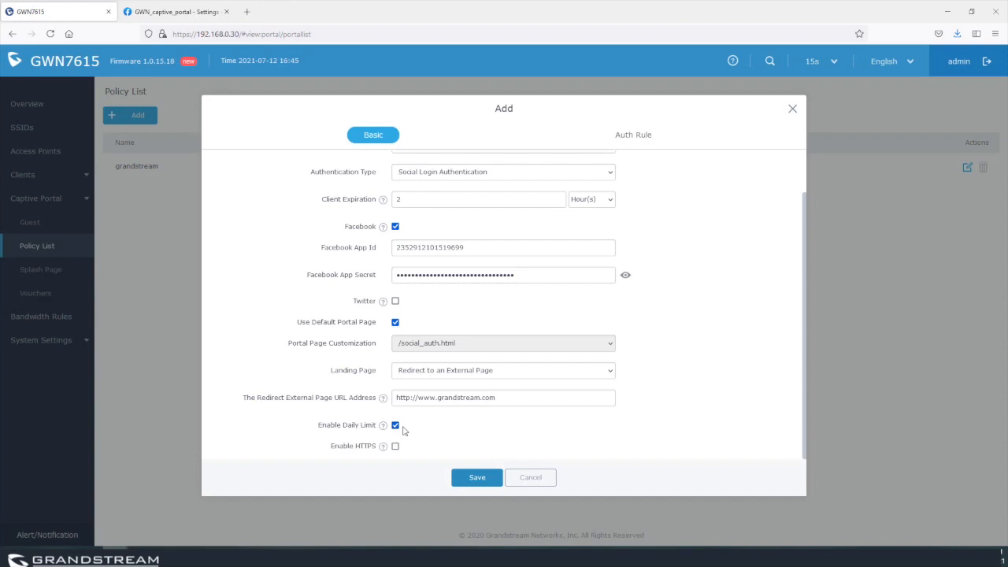
double_click(397, 199)
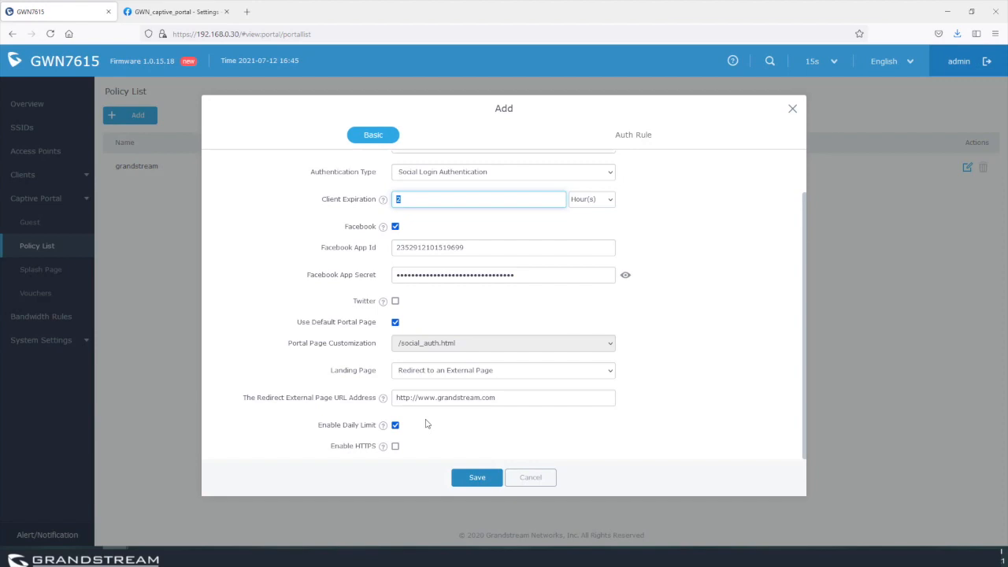
click(396, 425)
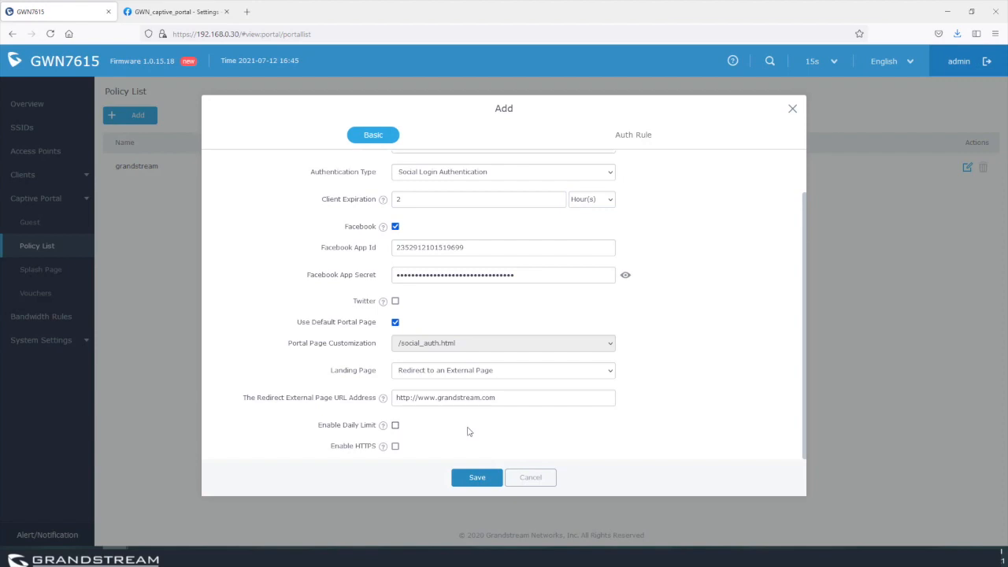
double_click(406, 398)
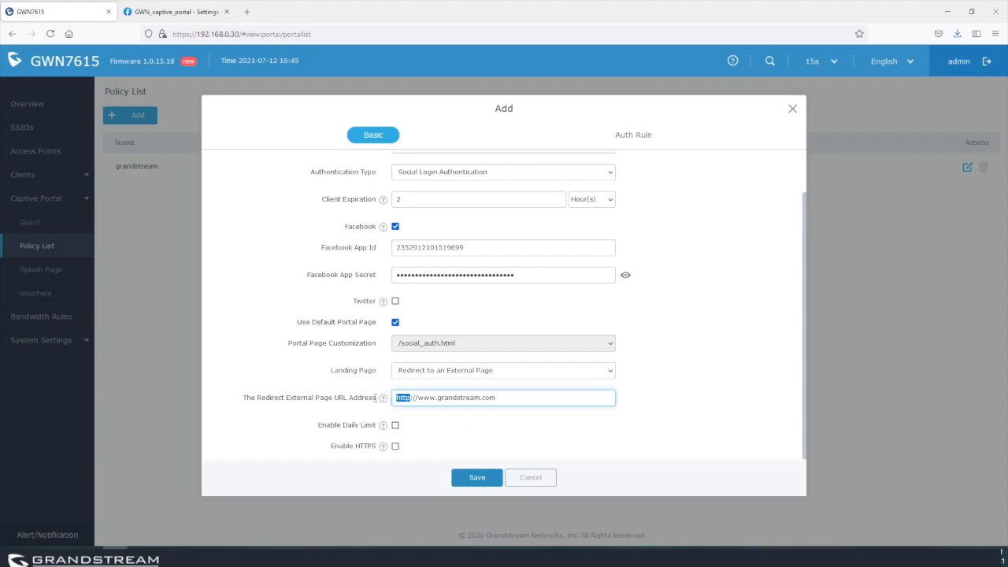
click(396, 448)
click(395, 447)
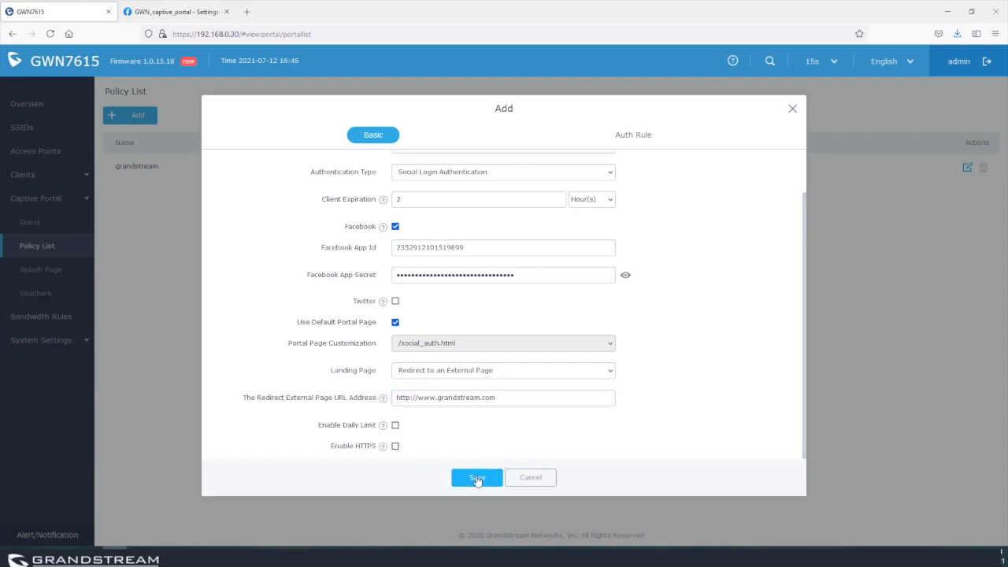
Show the policy's Auth Rule tab and review the Pre and Post Authentication sections.
click(633, 136)
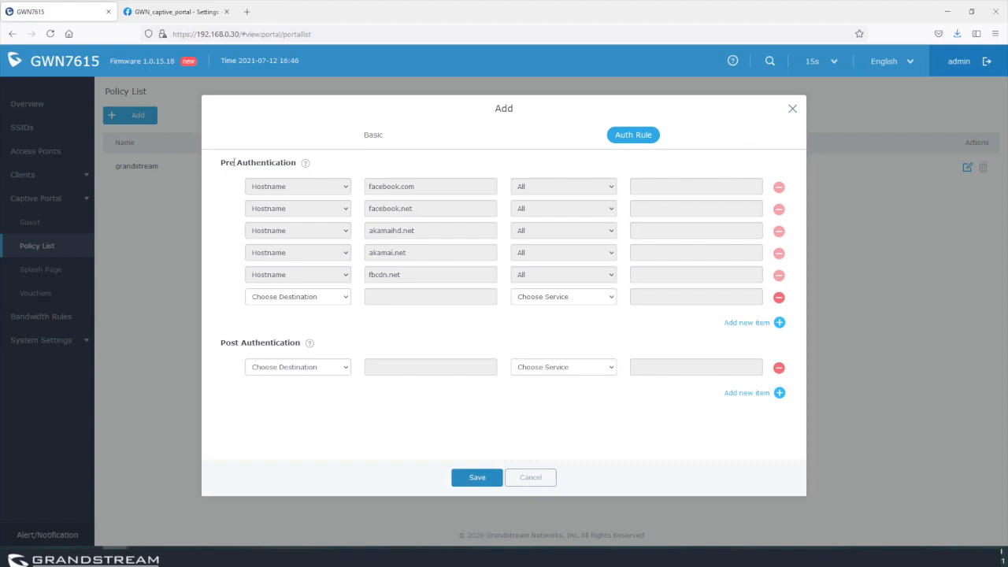
drag(221, 163, 297, 165)
drag(222, 348, 308, 342)
click(305, 316)
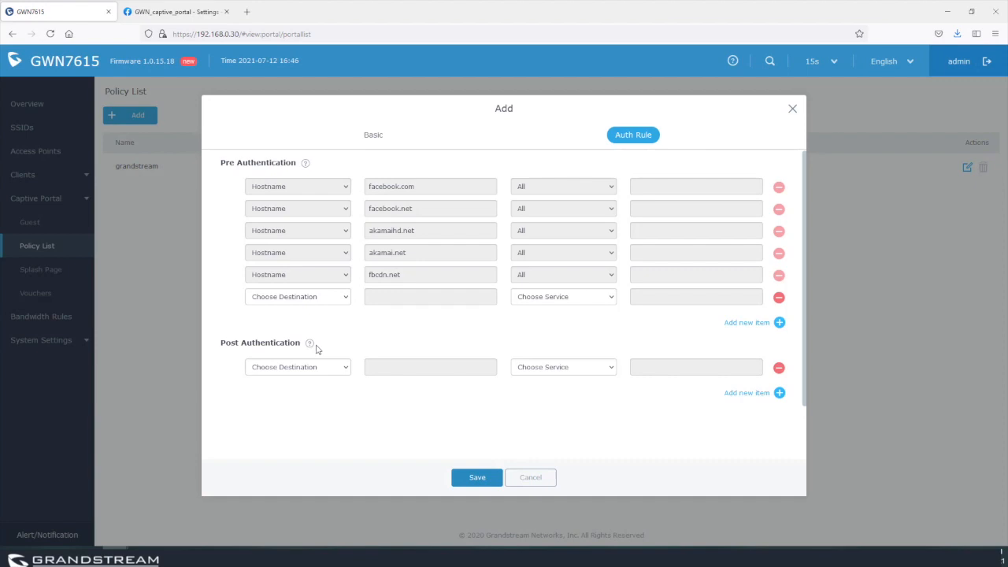
Add a pre-authentication Hostname rule for grandstream.com with service All, and save Facebook_authen.
click(299, 296)
click(286, 326)
click(392, 292)
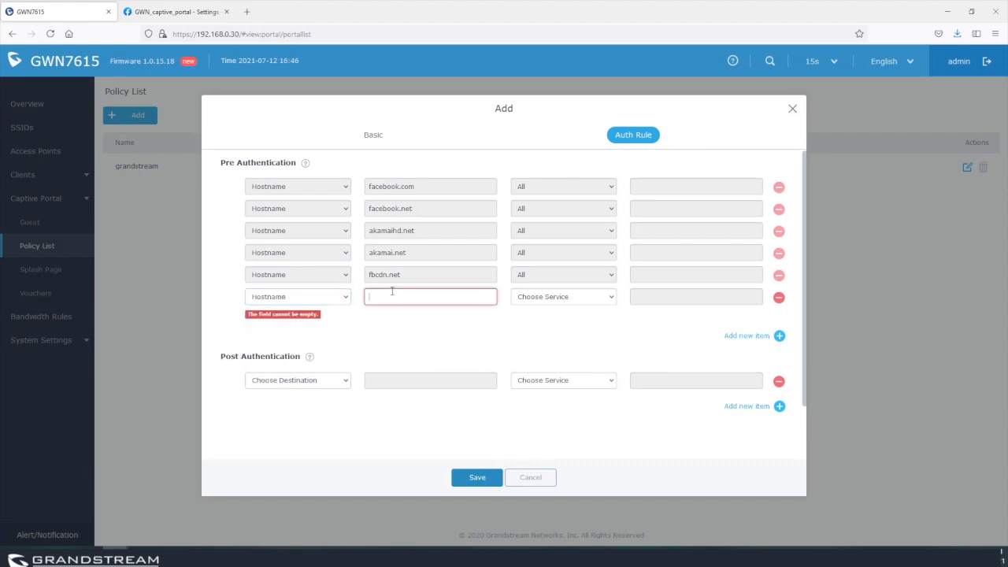
text(http)
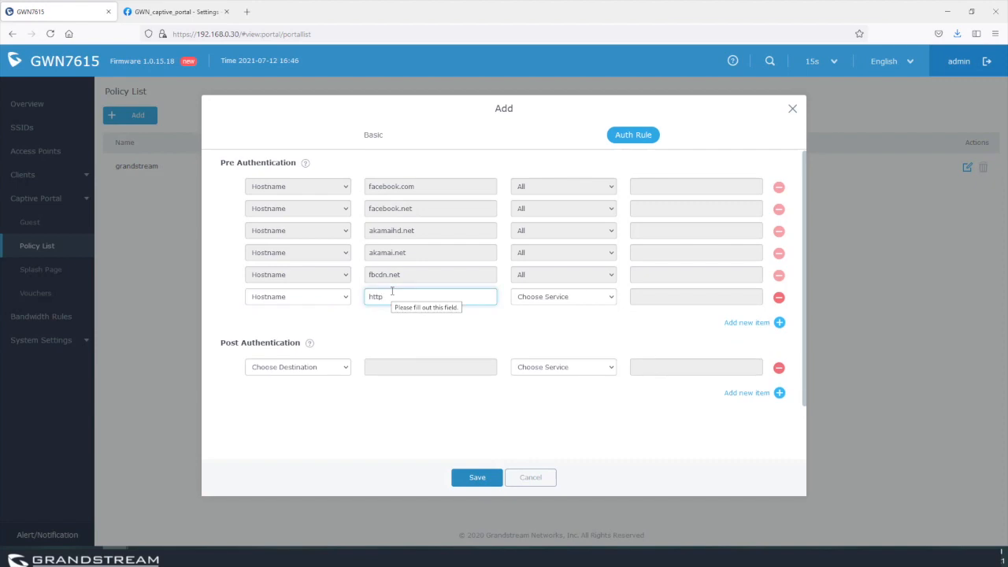
key(BackSpace)
key(BackSpace)
key(BackSpace)
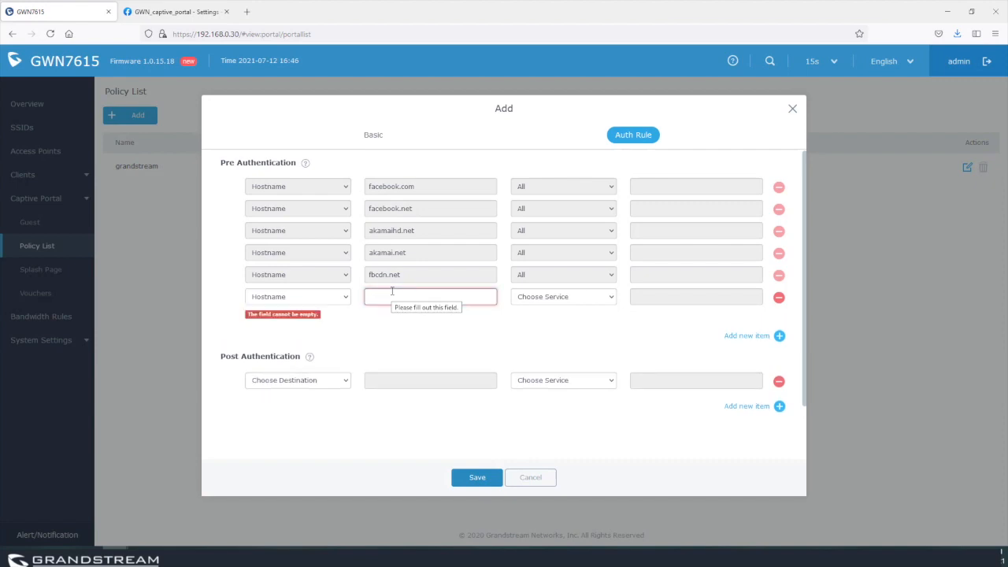
text(grandstream)
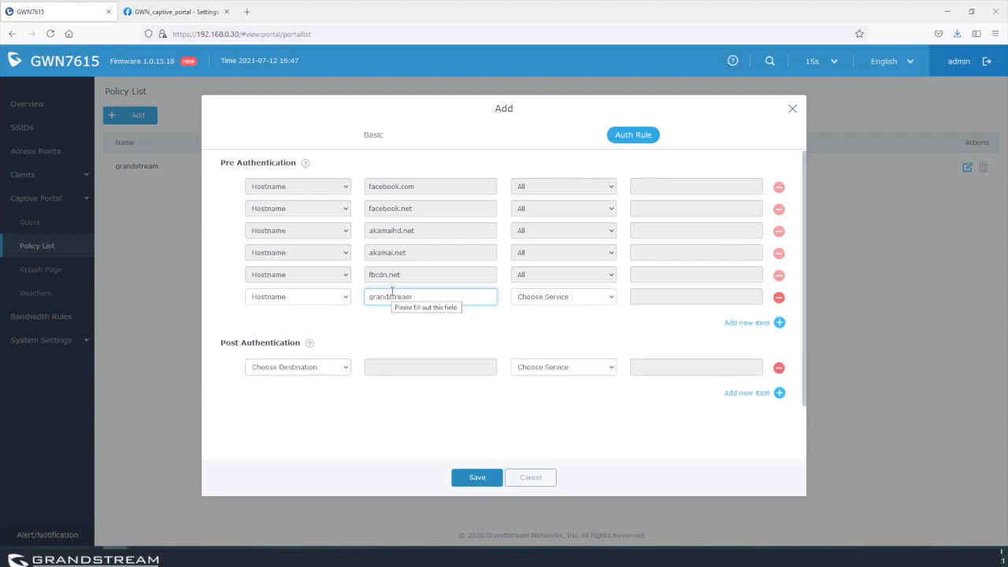
text(.com)
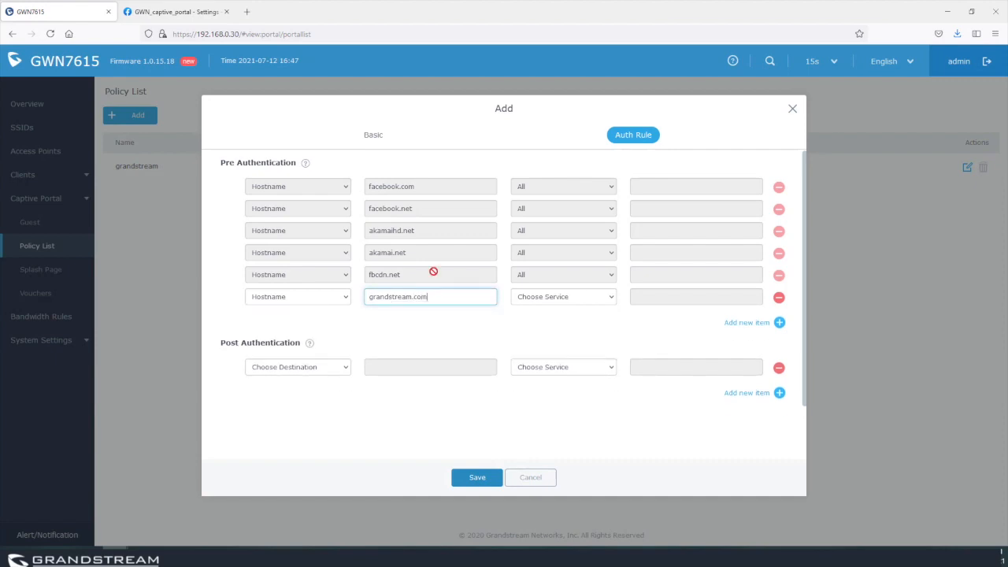
click(546, 299)
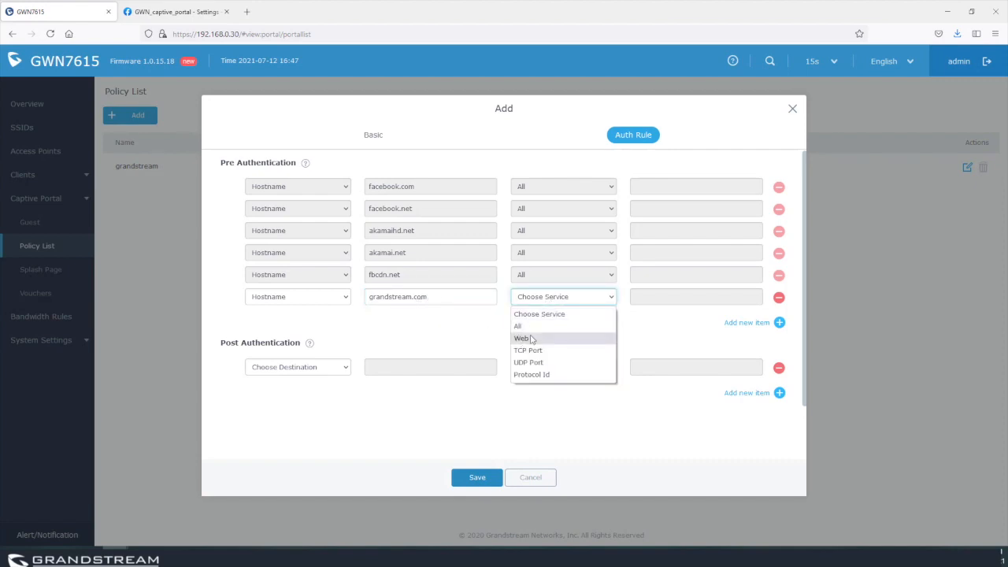
click(529, 327)
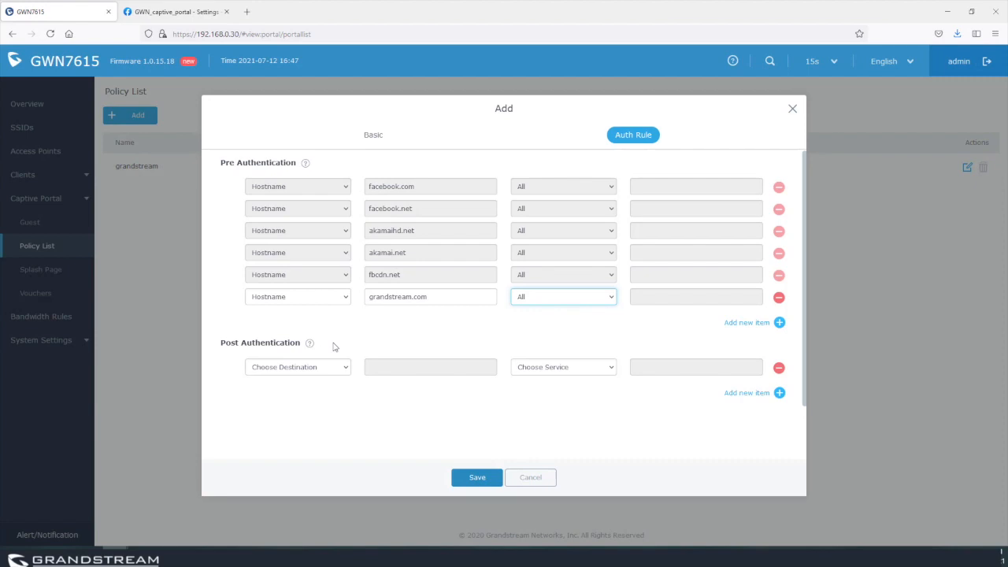
click(478, 478)
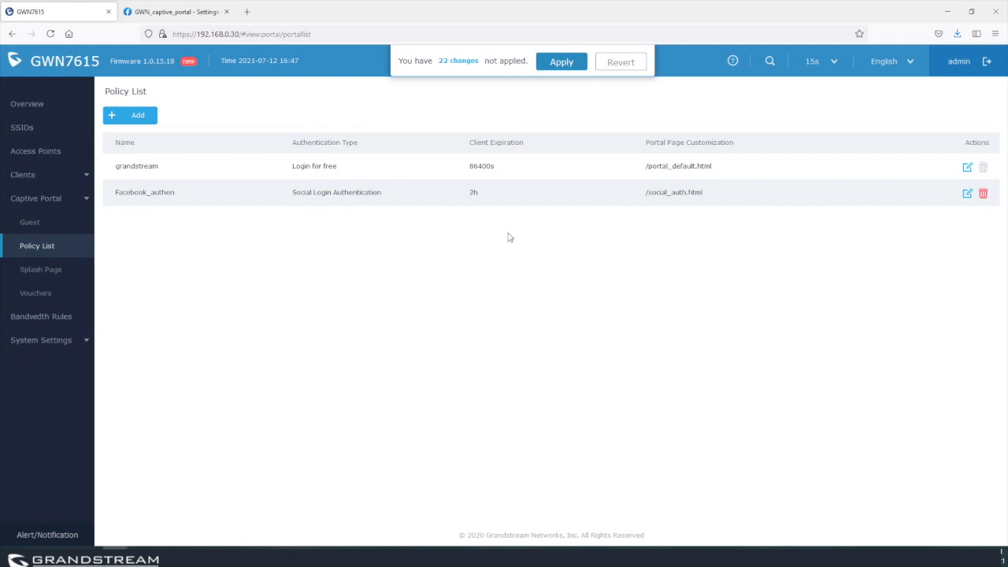
Apply the pending Facebook_authen changes, then go to the SSIDs page.
click(562, 61)
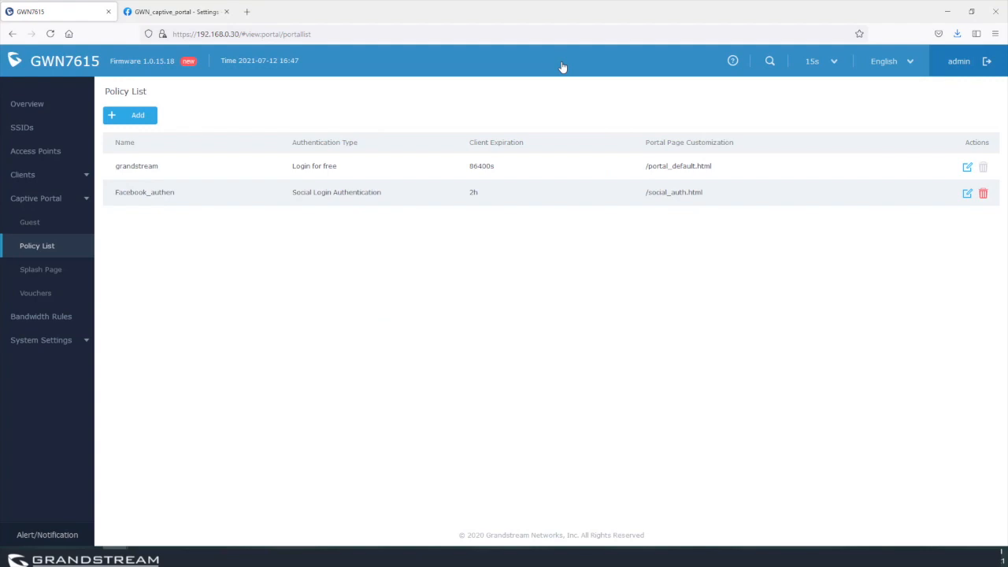
click(23, 129)
Add a new enabled SSID named 'Guests'.
click(143, 92)
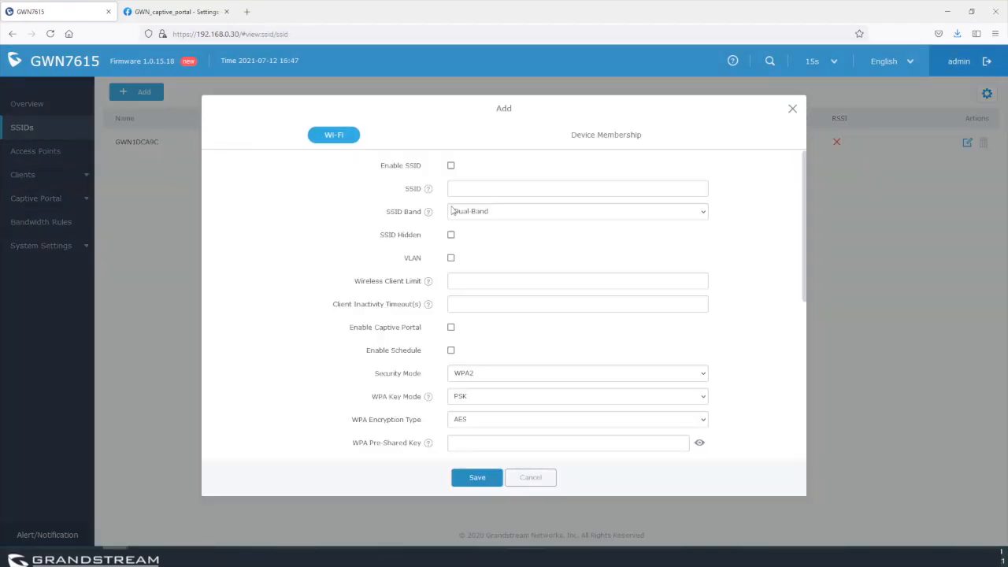
click(451, 166)
click(476, 189)
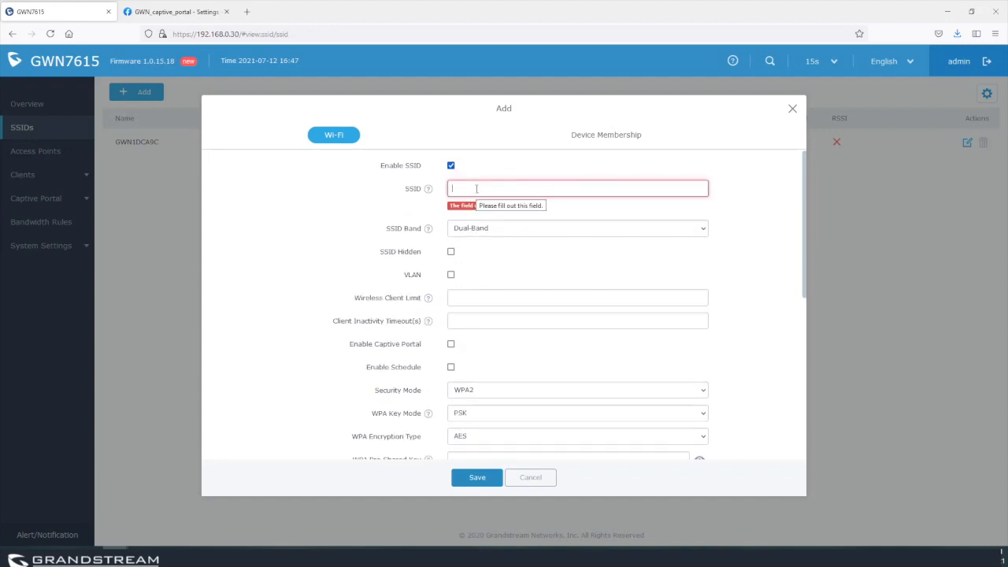
text(Guests)
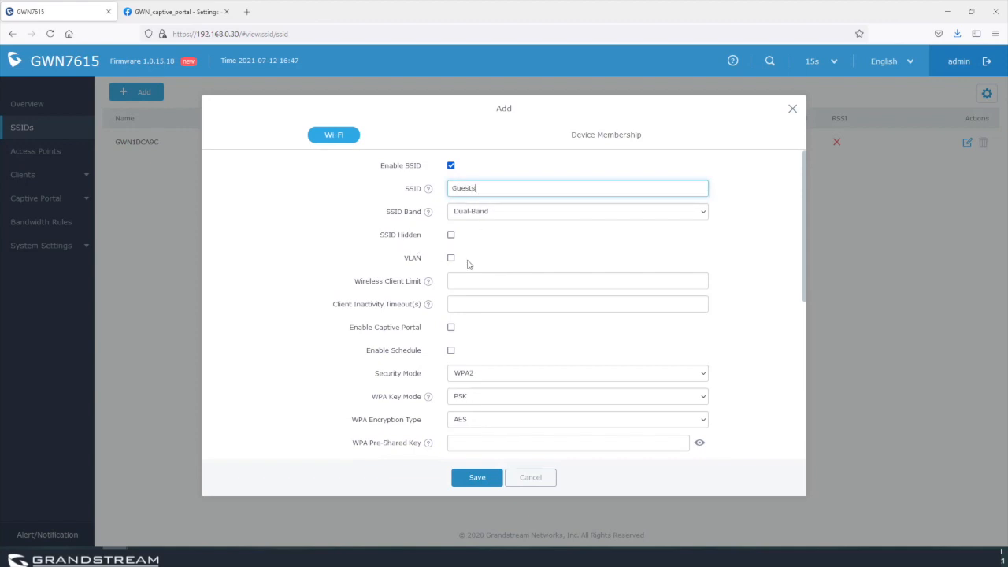
Enable the captive portal for Guests using the Facebook_authen policy.
click(451, 327)
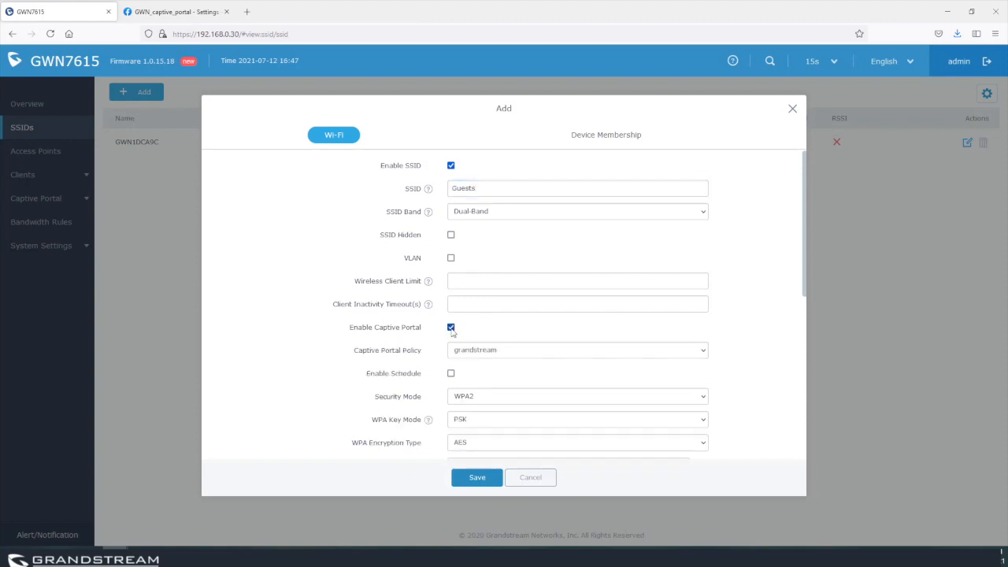
click(520, 354)
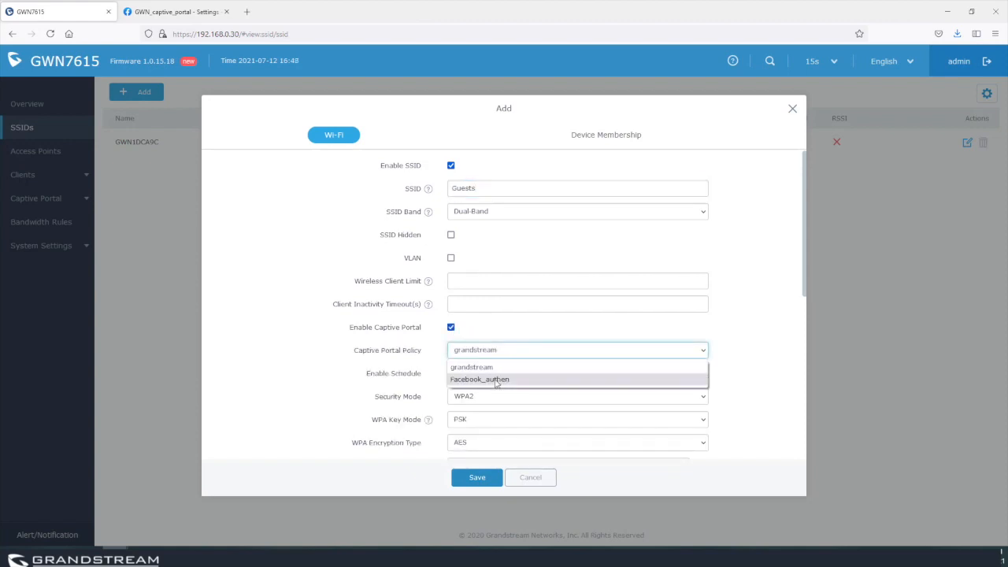
click(495, 381)
scroll(749, 315, down, 3)
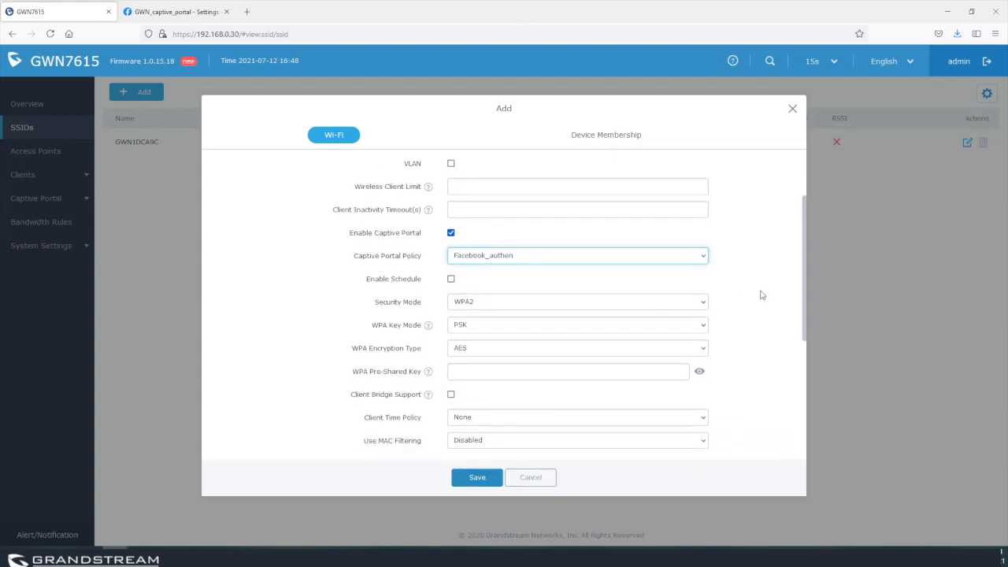
Toggle Enable Schedule on and off, leaving scheduling unchecked.
click(450, 279)
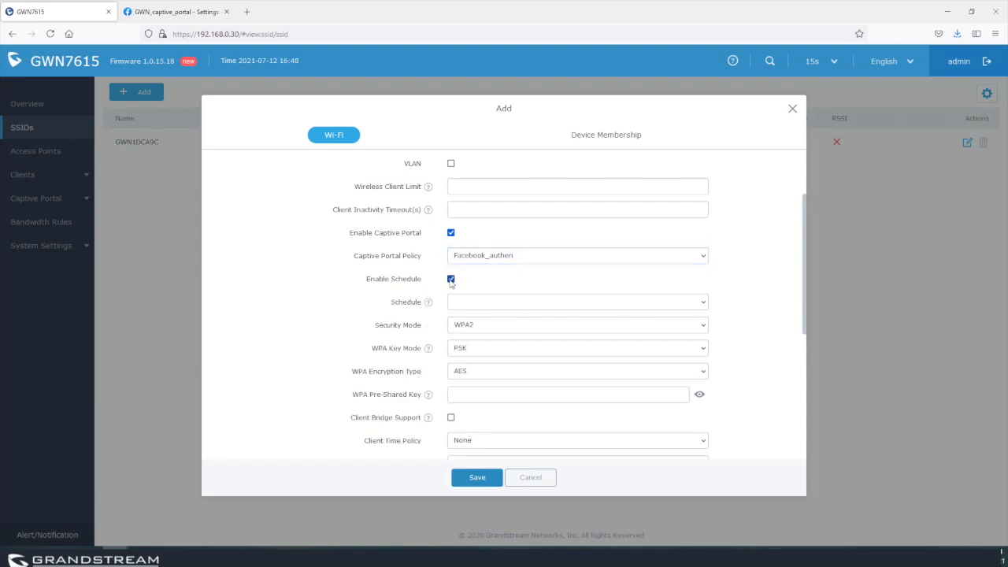
click(450, 279)
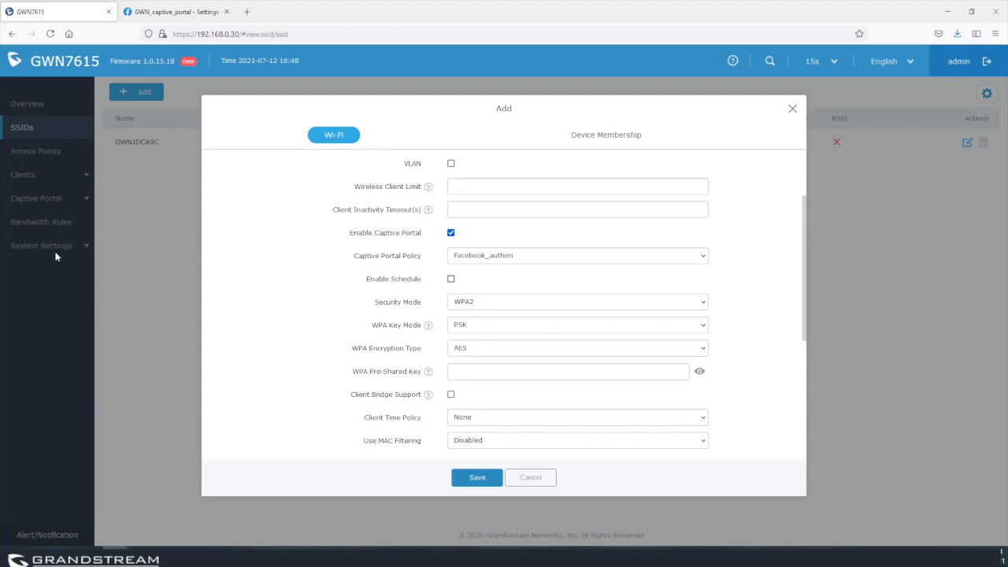
click(450, 278)
click(493, 304)
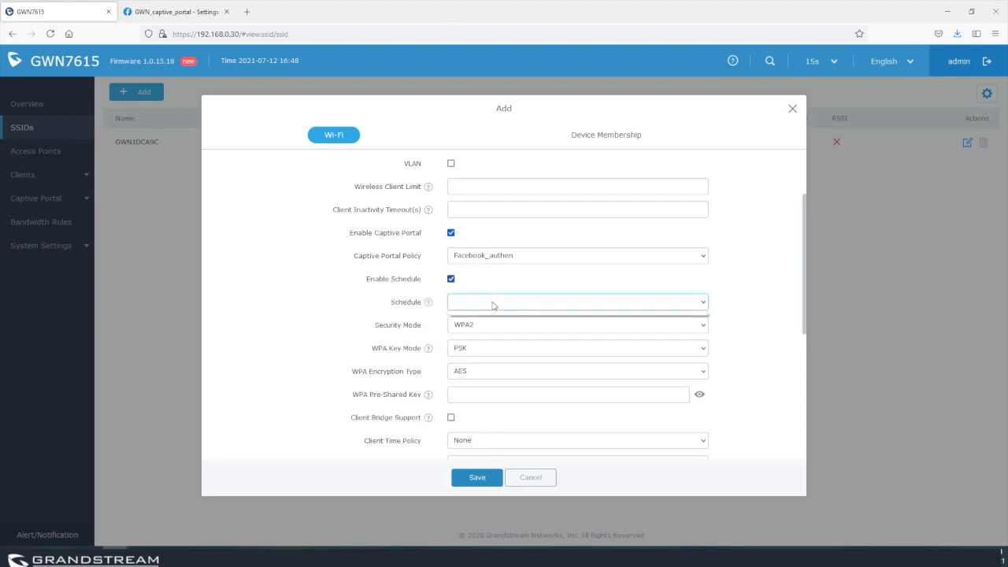
click(452, 278)
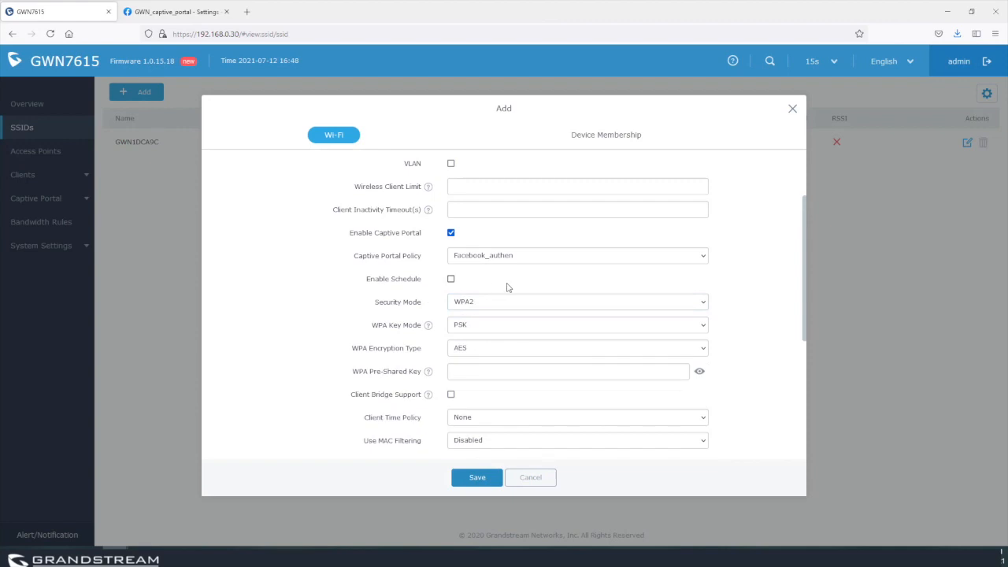
Set the Guests security mode to Open, after briefly trying WPA/WPA2.
click(482, 305)
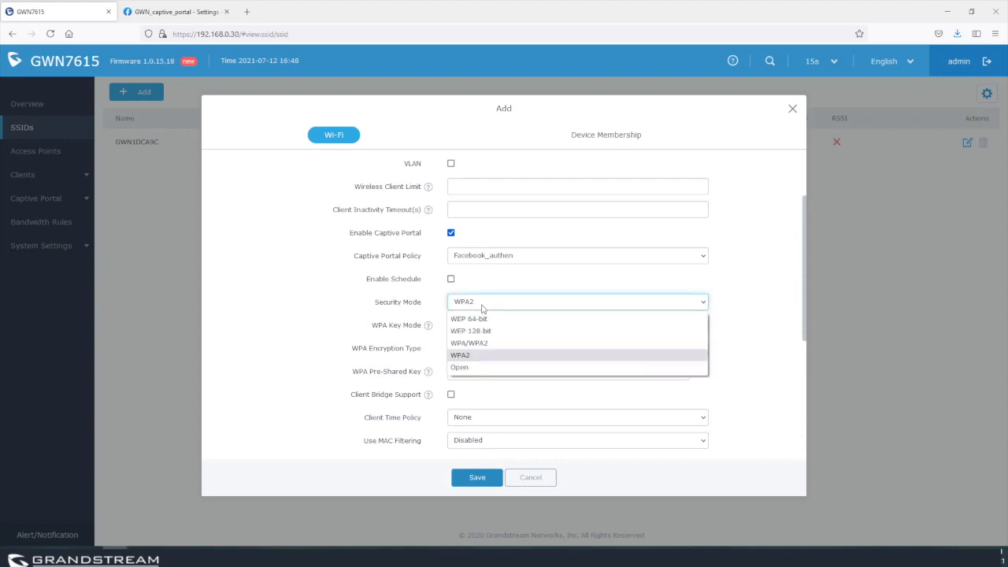
click(477, 373)
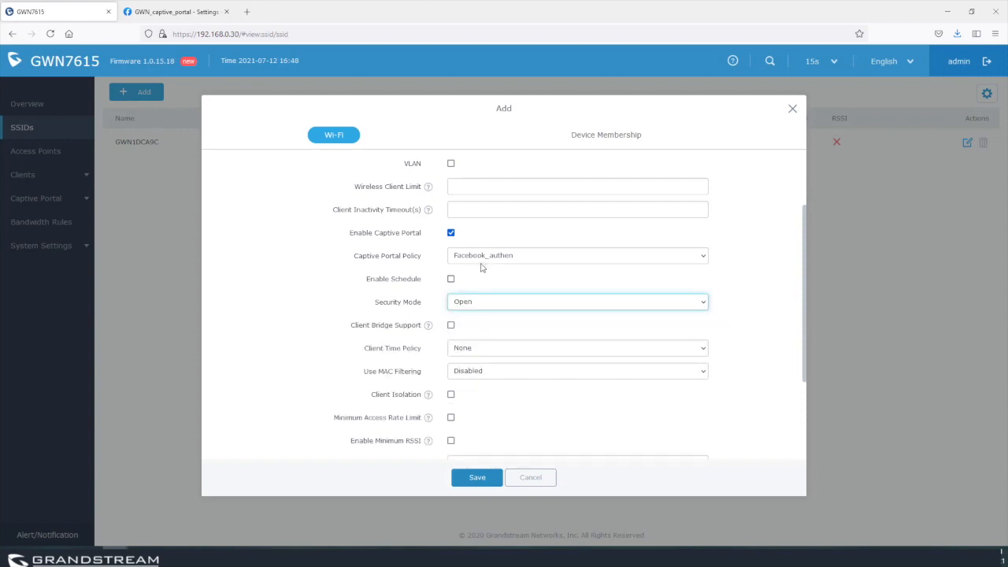
click(482, 308)
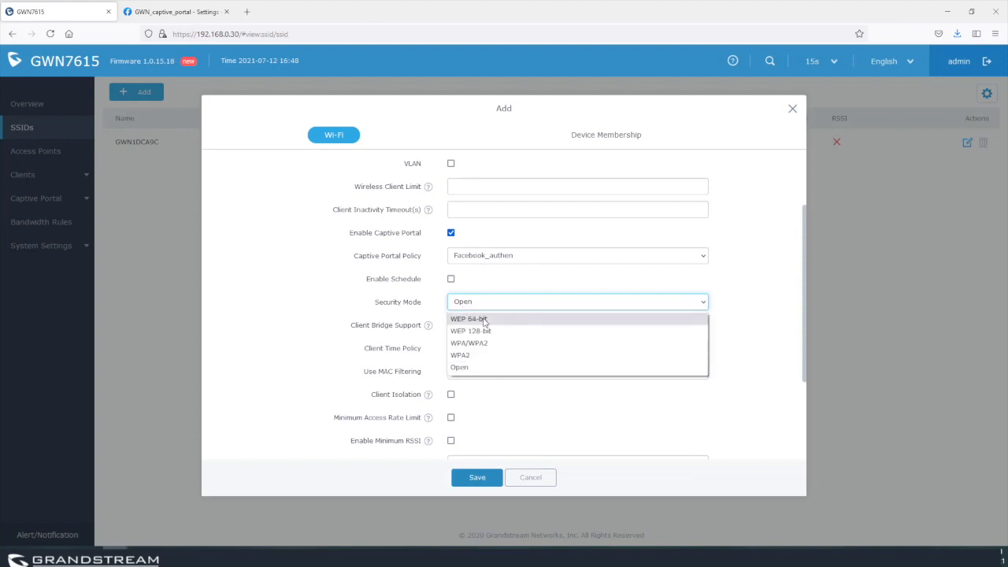
click(494, 344)
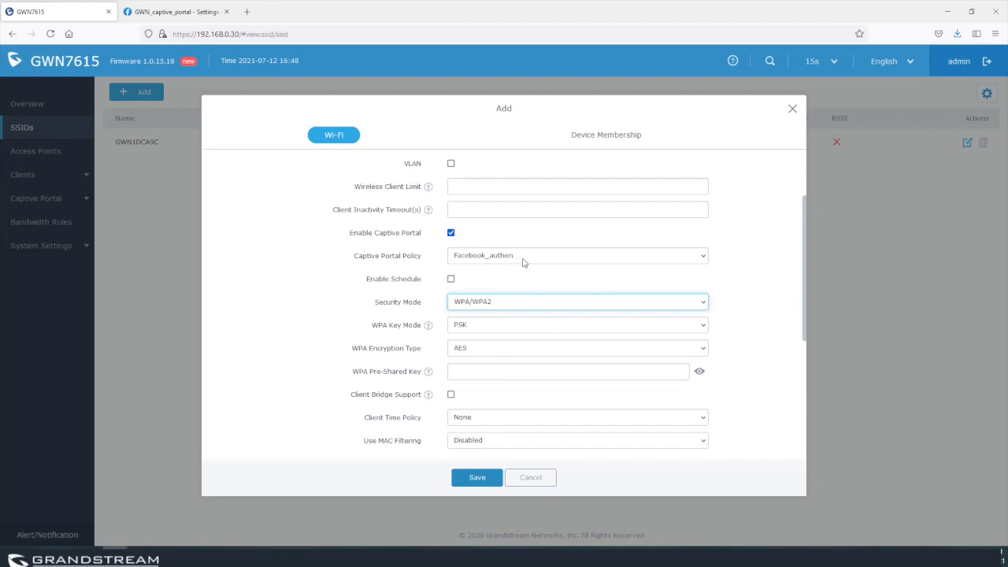
click(489, 306)
click(476, 367)
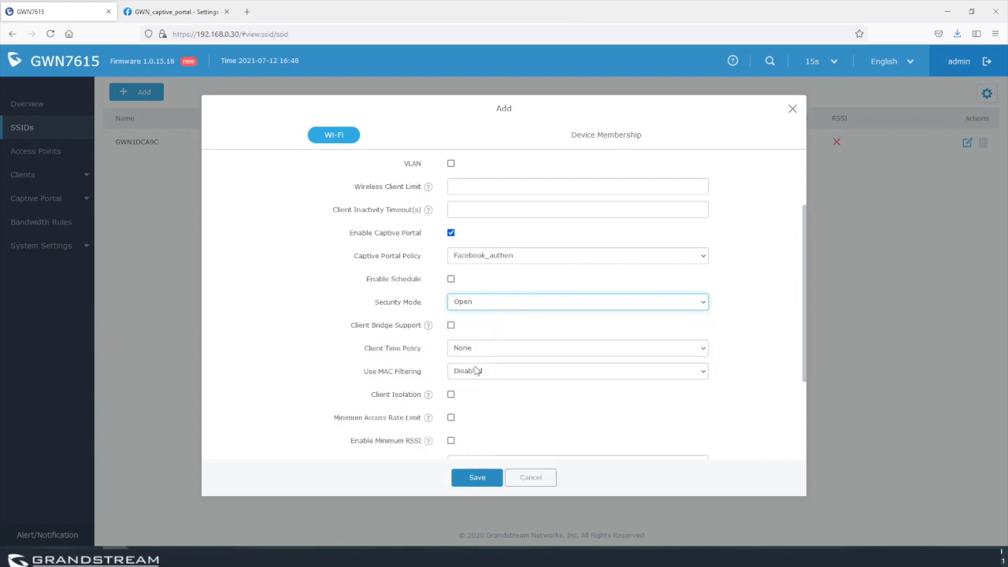
Enable client isolation in Internet mode and show the Device Membership lists.
scroll(535, 372, down, 3)
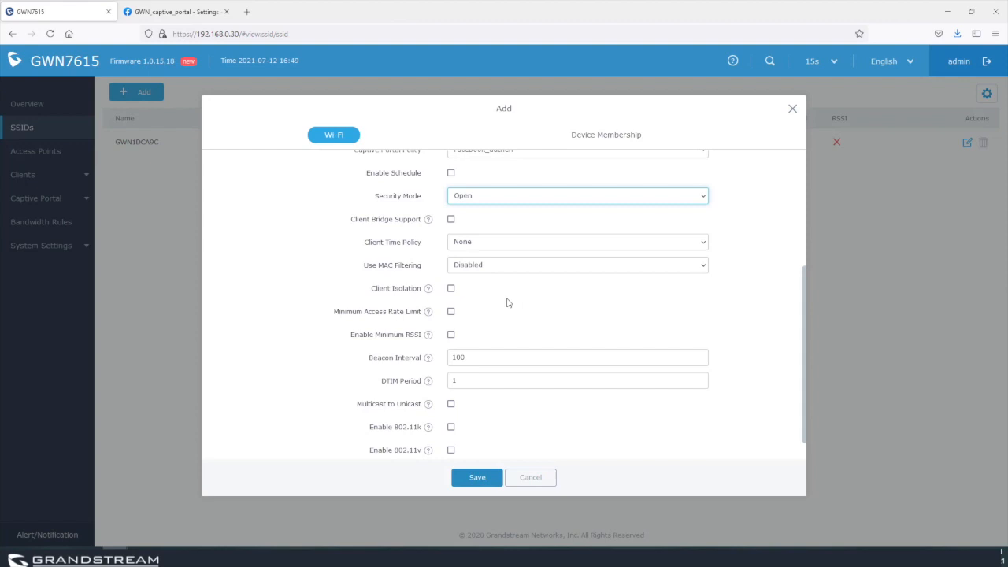
scroll(507, 302, down, 1)
mouse_move(428, 307)
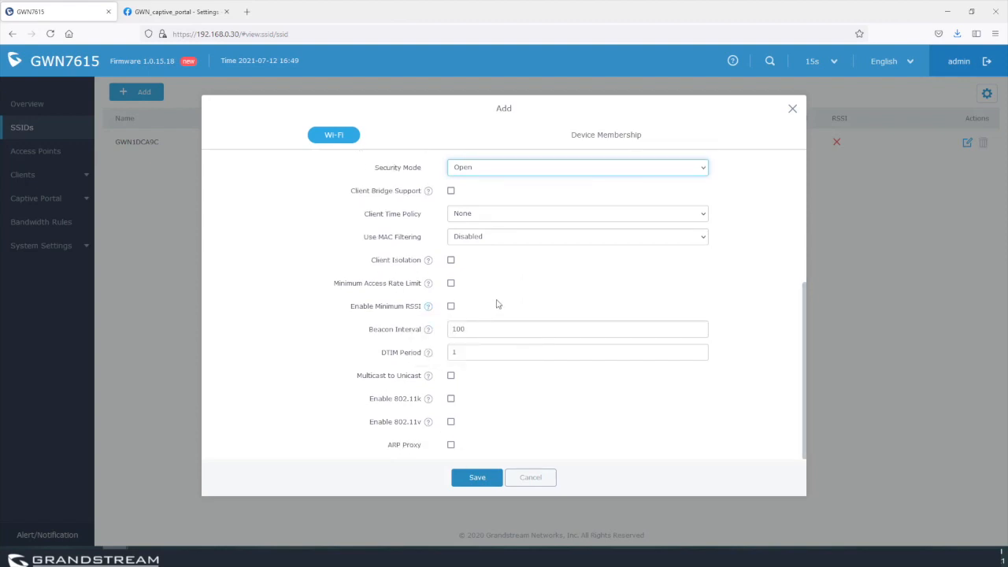
click(451, 259)
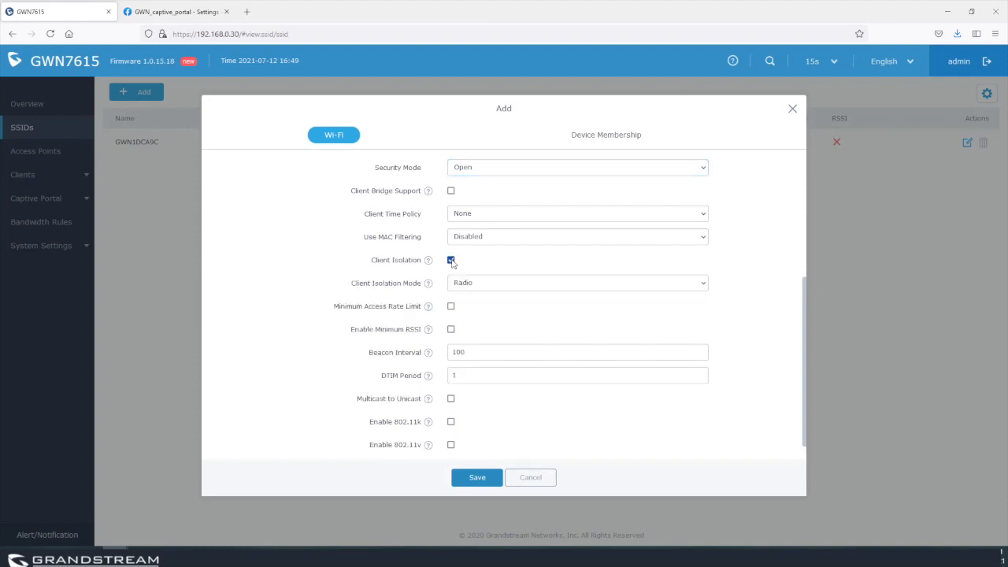
click(502, 290)
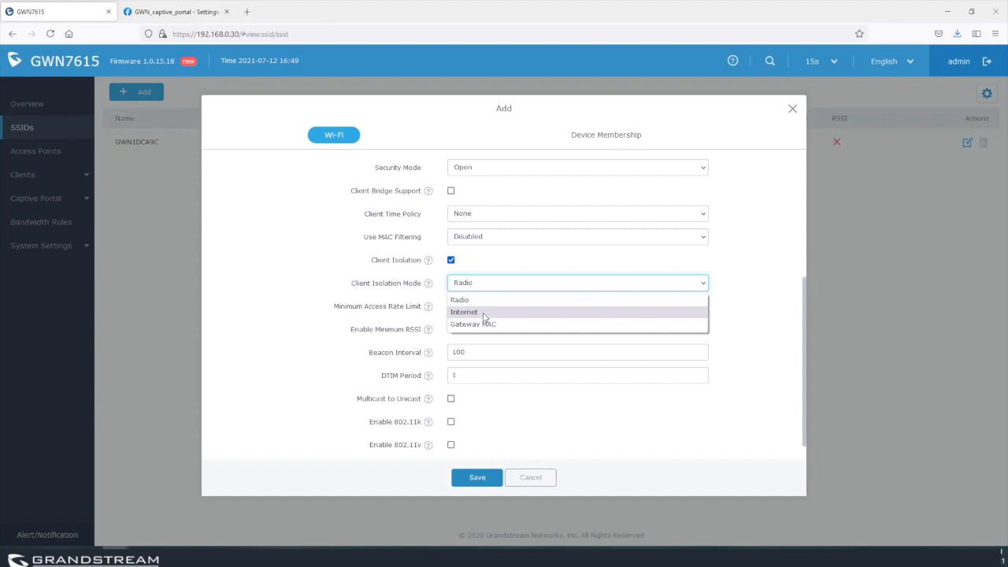
click(484, 313)
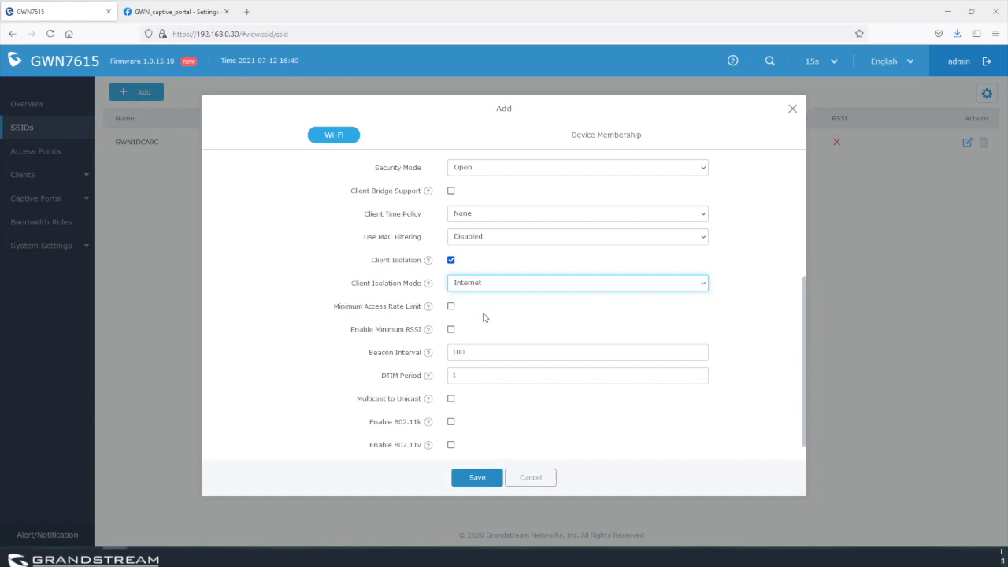
click(621, 137)
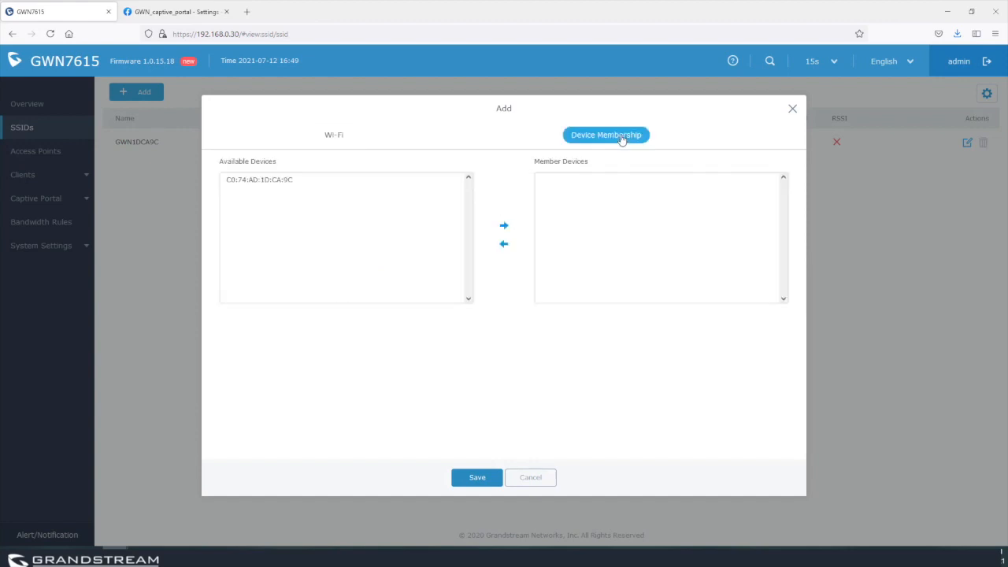
Make access point C0:74:AD:1D:CA:9C a member of Guests, then save and apply.
click(505, 227)
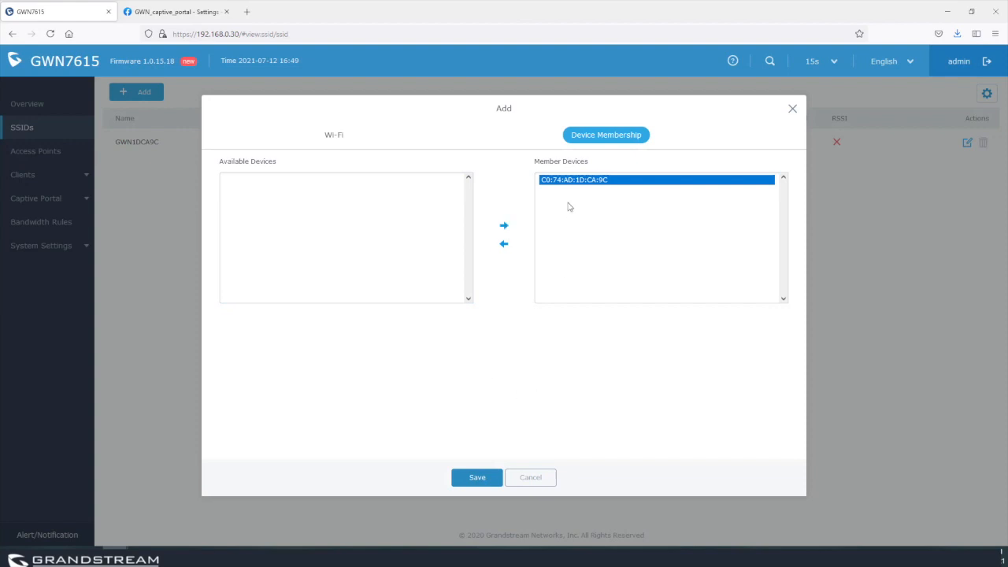
click(478, 478)
click(565, 61)
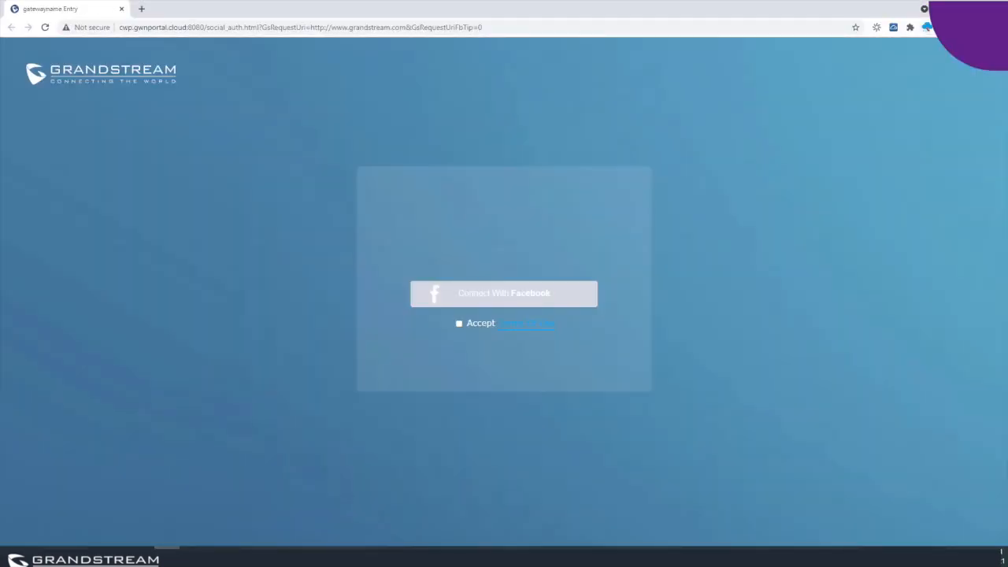
Accept the portal's terms and choose Connect With Facebook.
click(459, 324)
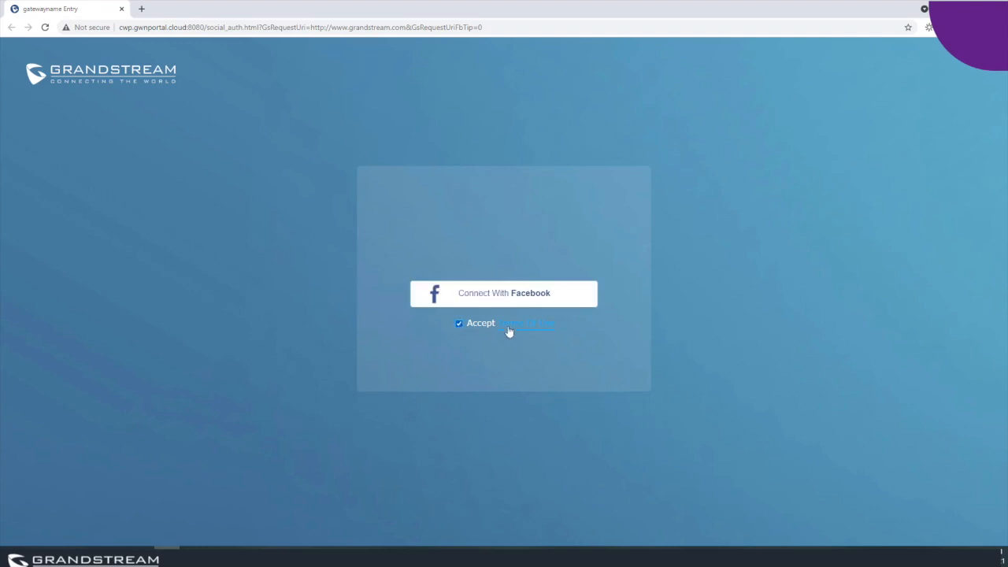
click(502, 300)
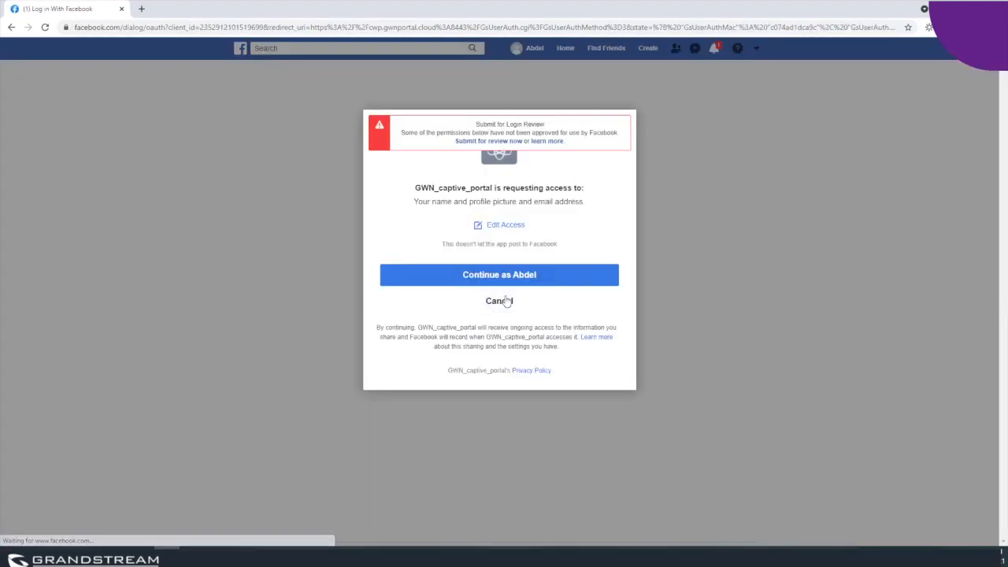
Approve GWN_captive_portal's Facebook access with the Continue as button.
click(508, 276)
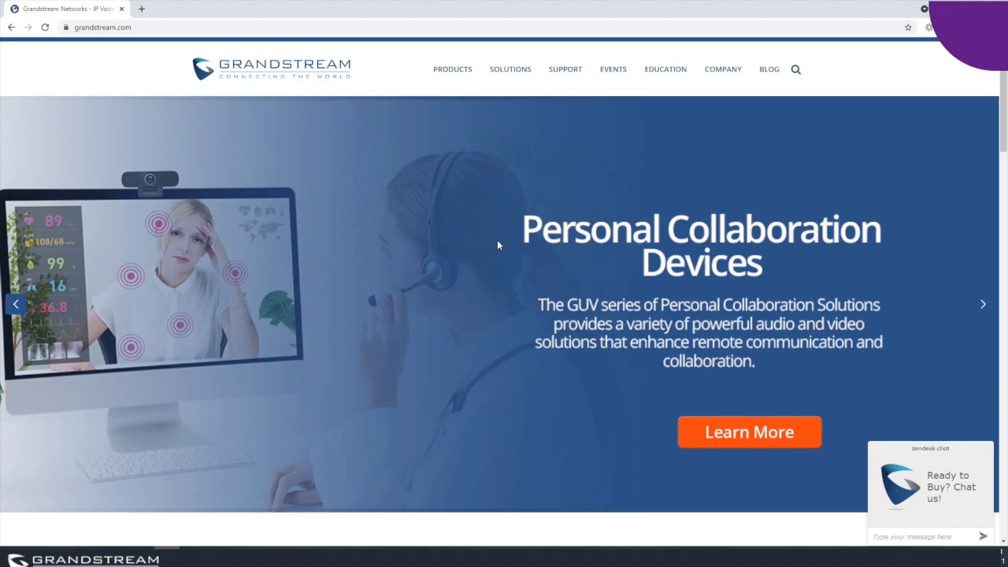
Load google.com in the guest browser's address bar.
click(118, 27)
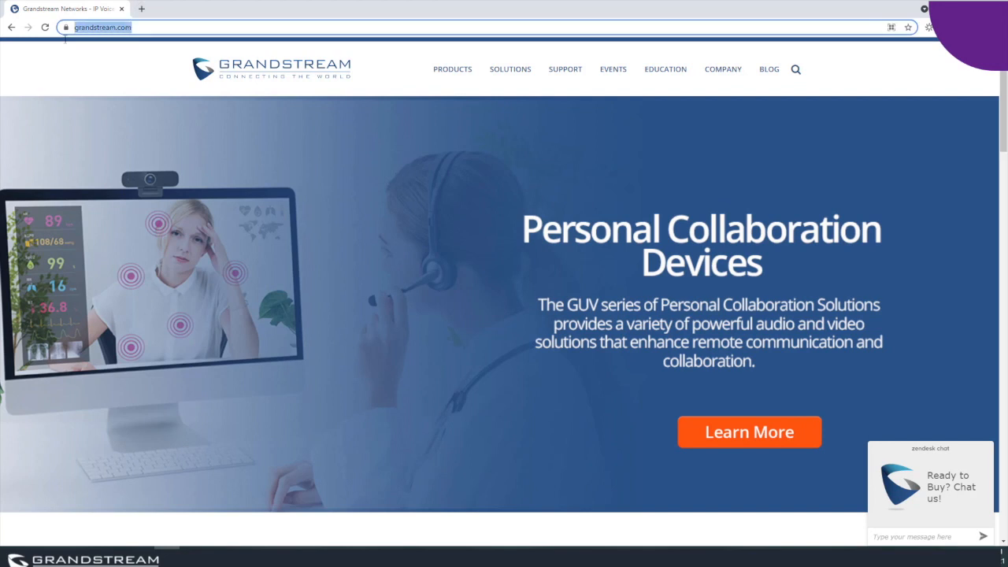
text(google.com)
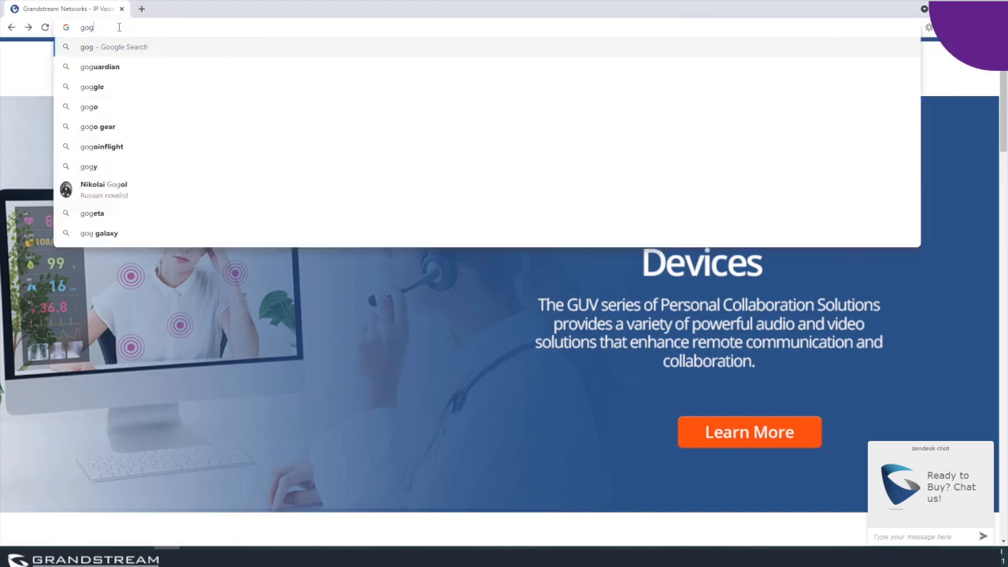
key(Return)
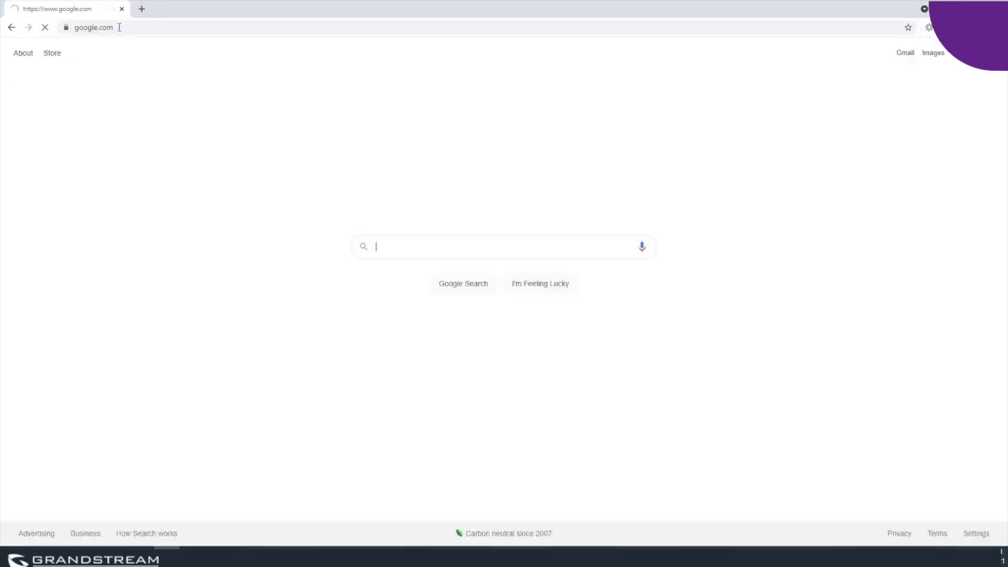
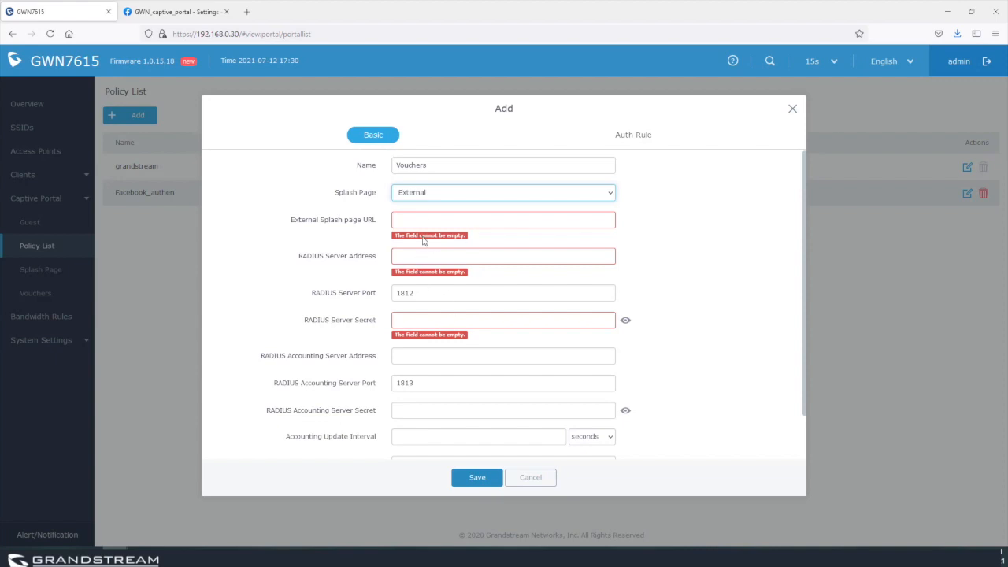
Give the Vouchers policy an Internal splash page, Vouchers authentication and the default portal page.
click(443, 198)
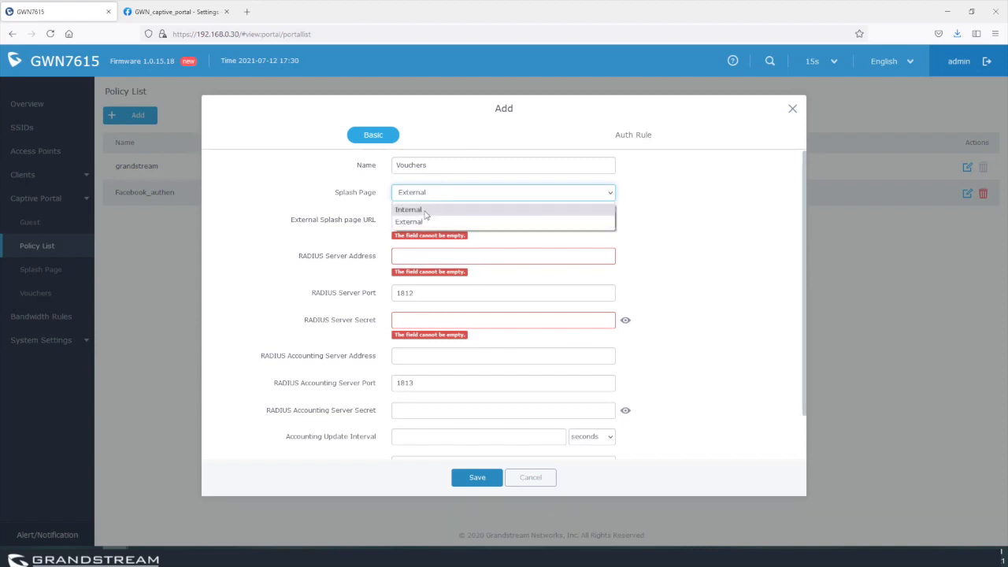
click(425, 211)
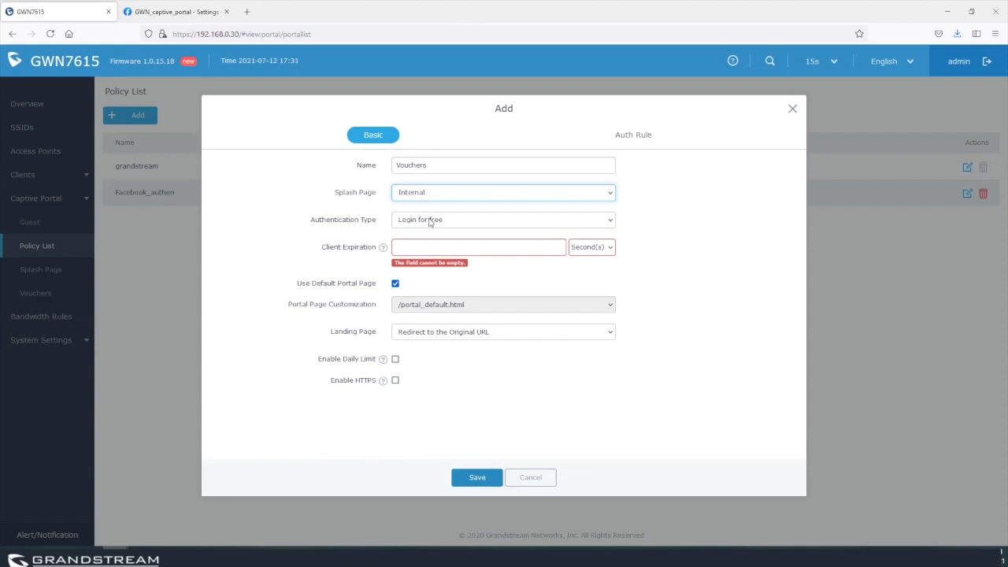
click(431, 222)
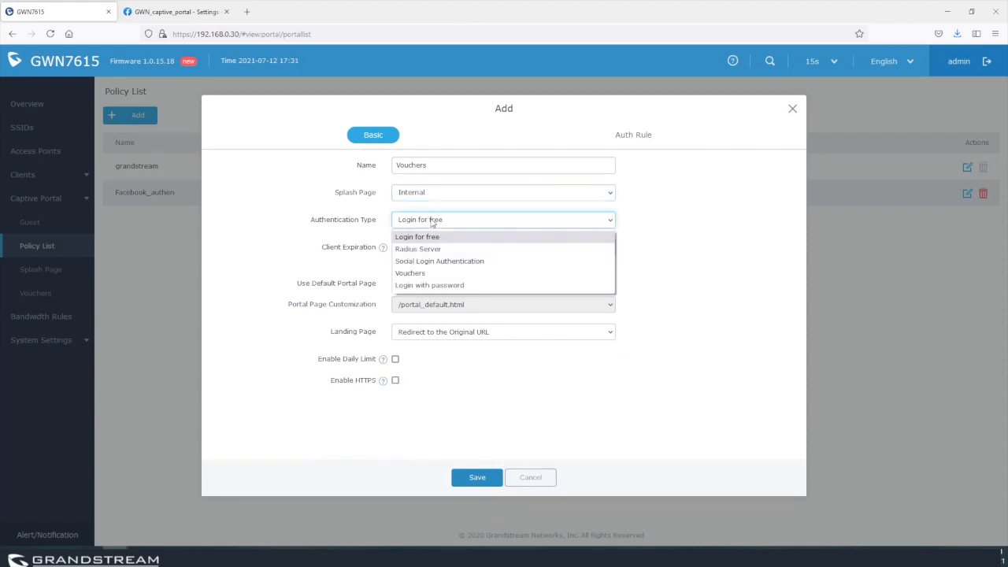
click(410, 273)
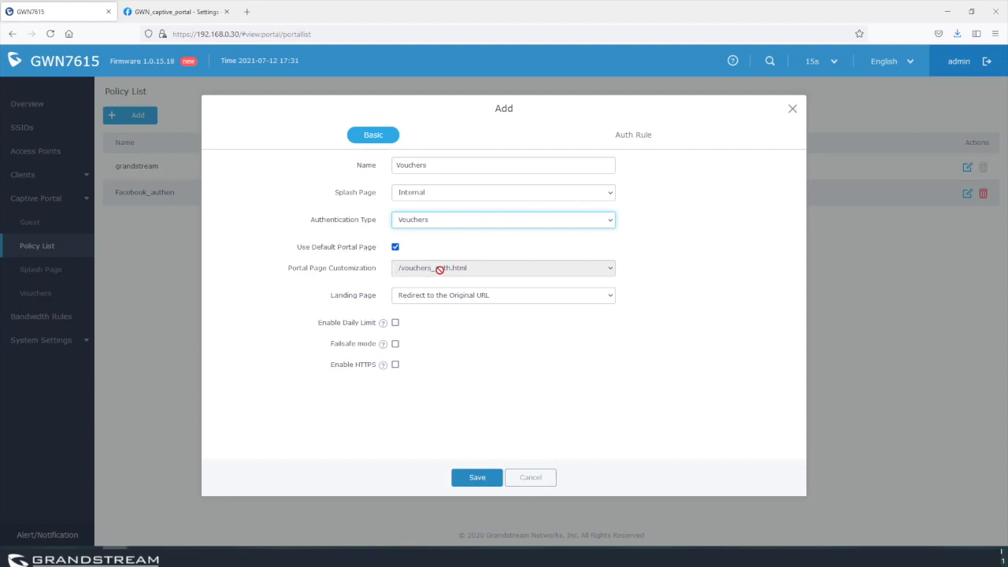
click(395, 247)
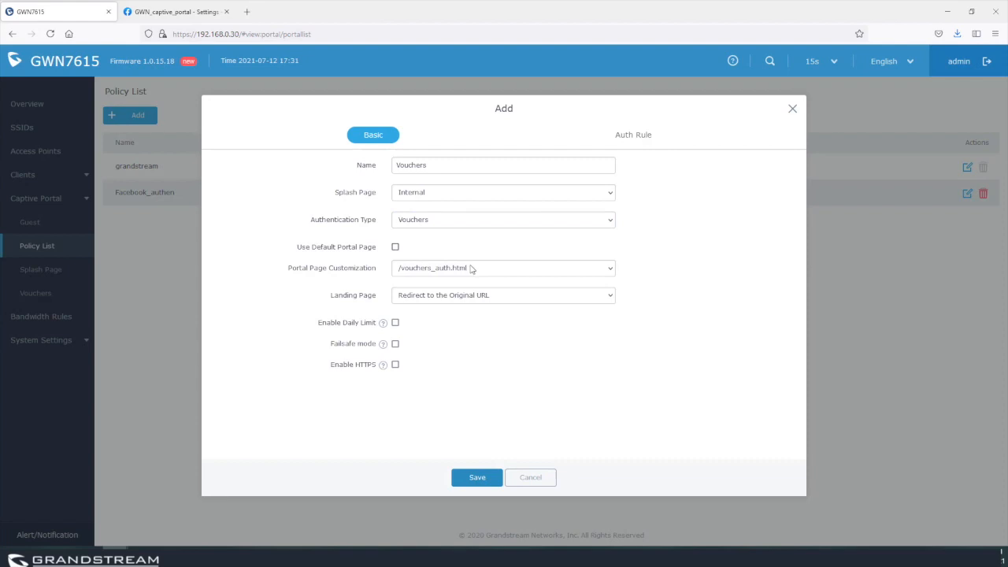
click(395, 247)
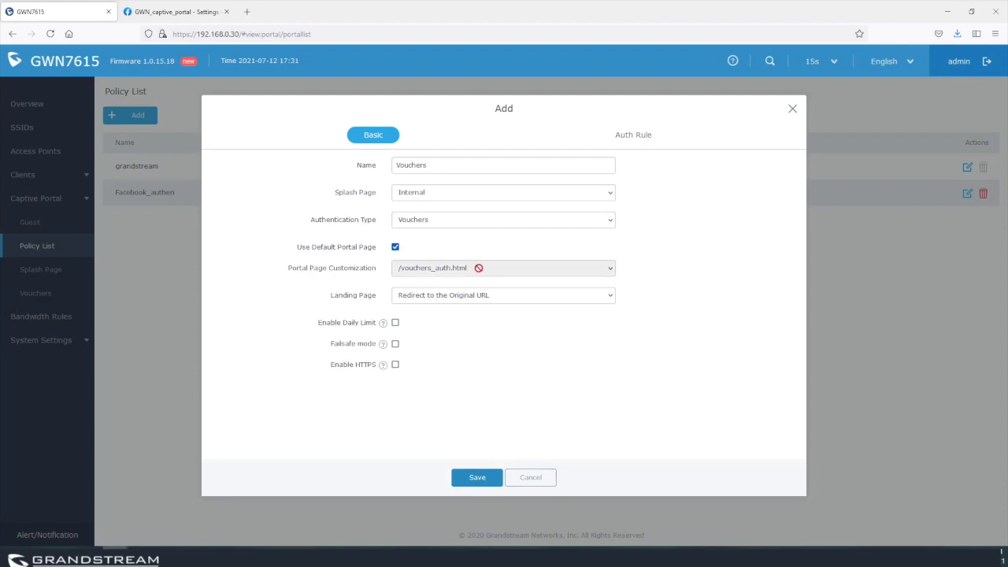
click(429, 297)
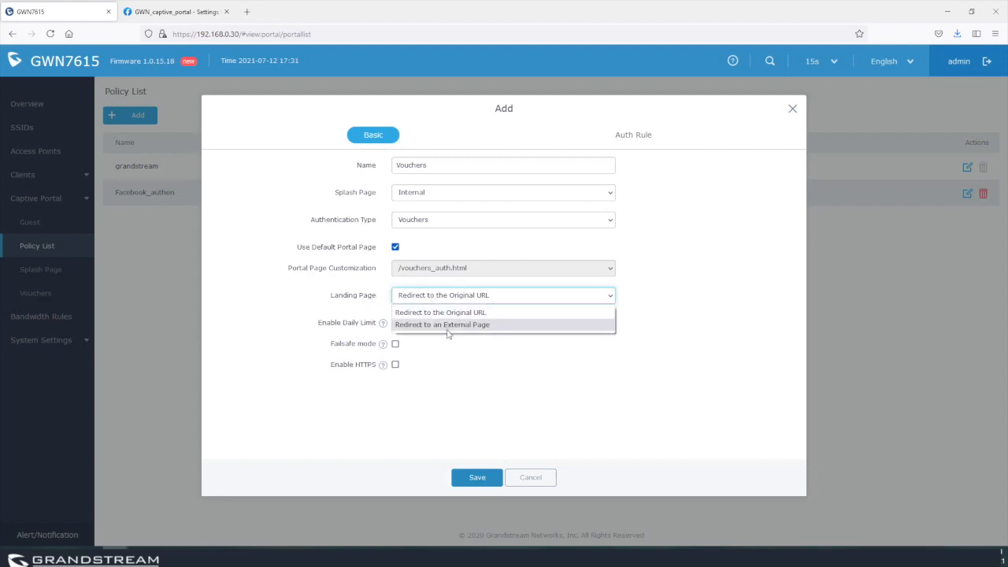
click(443, 325)
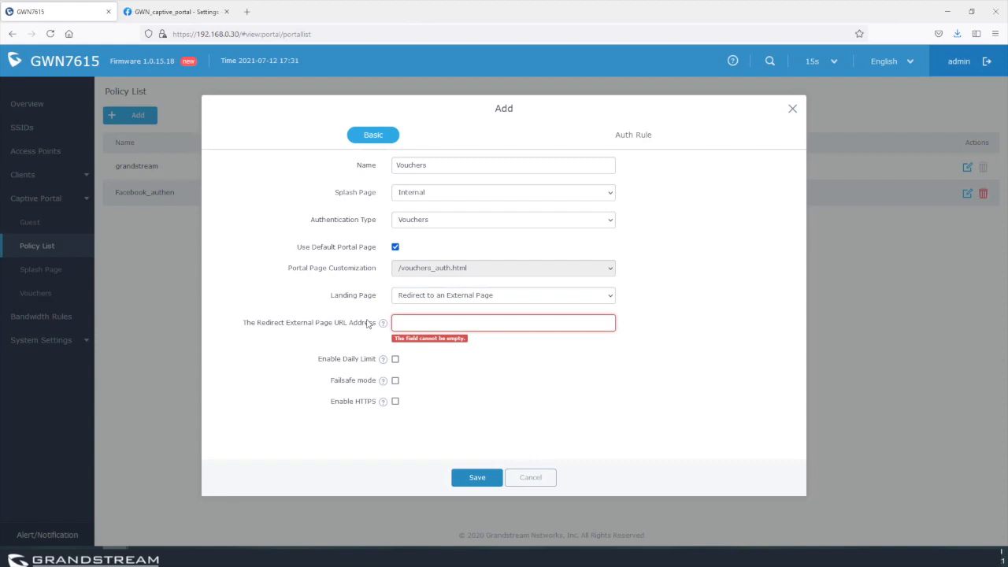
text(https://facebook.)
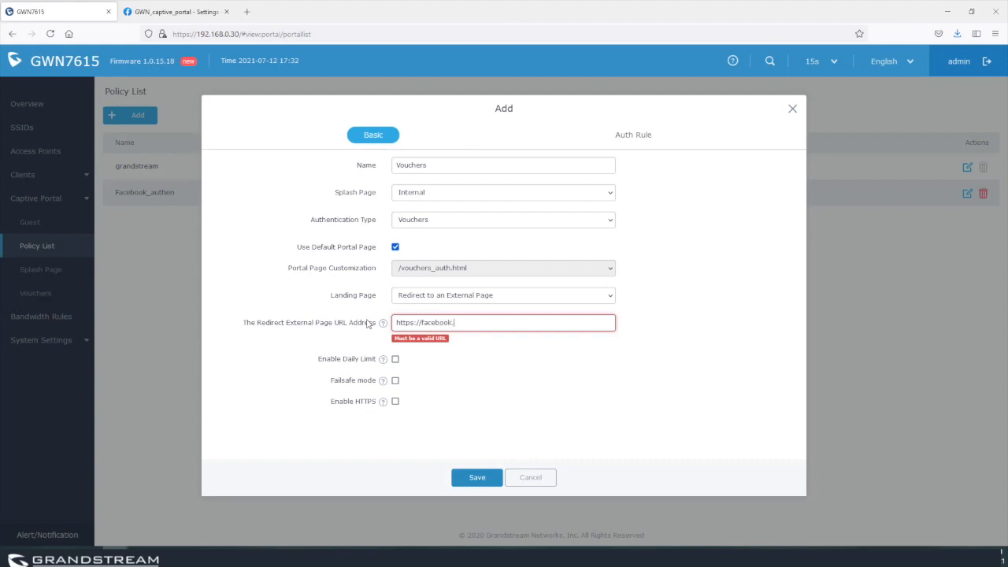
text(com)
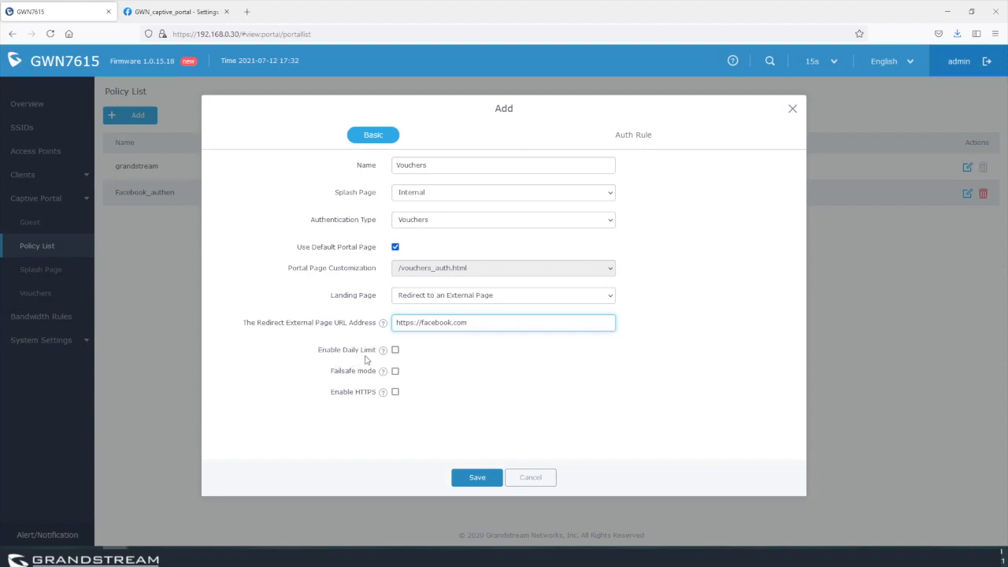
Review the policy's Auth Rule settings, then save the Vouchers policy.
mouse_move(384, 353)
click(636, 135)
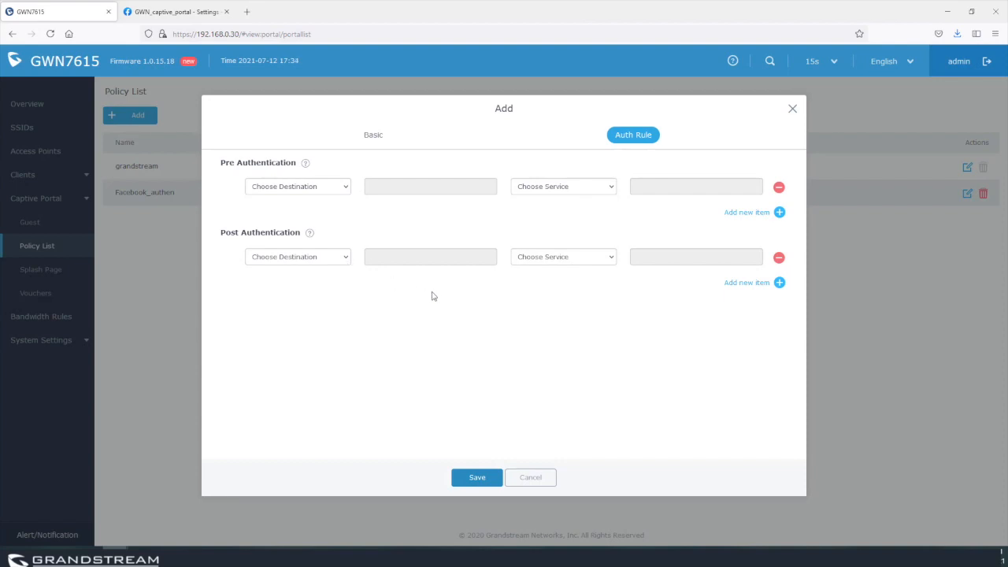
click(371, 140)
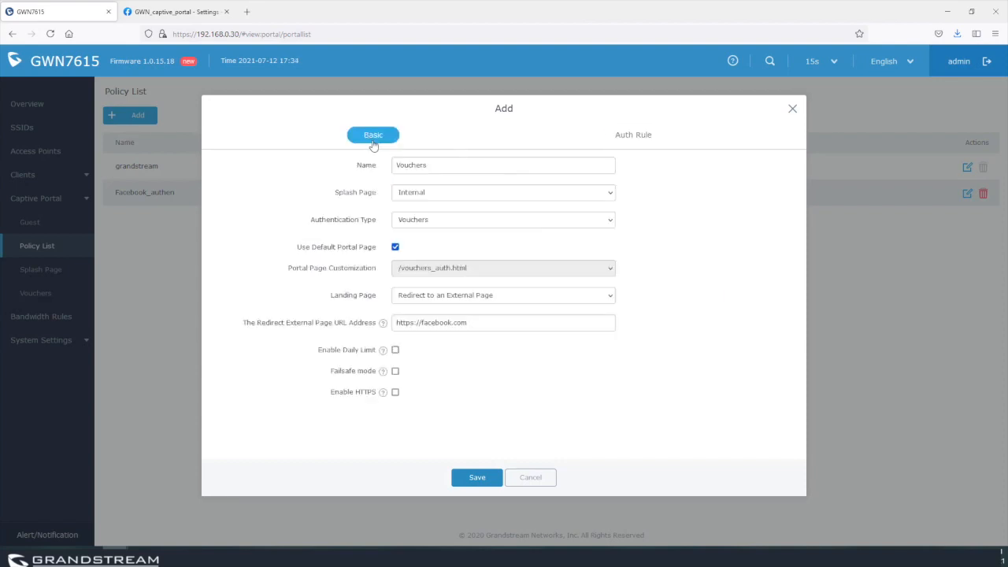
click(478, 477)
Start a new batch of 1000 vouchers allowing at most 3 devices each.
click(45, 291)
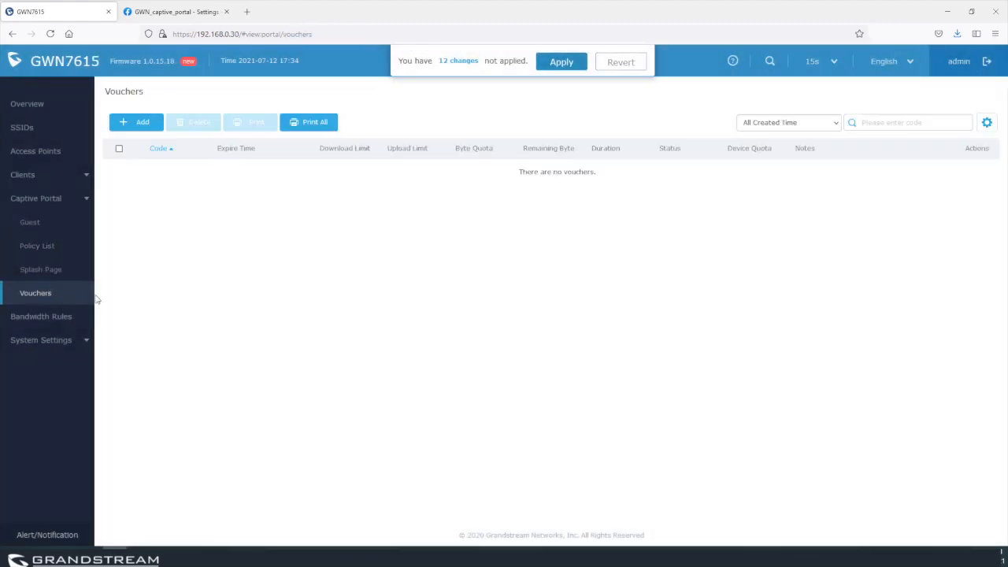
click(146, 128)
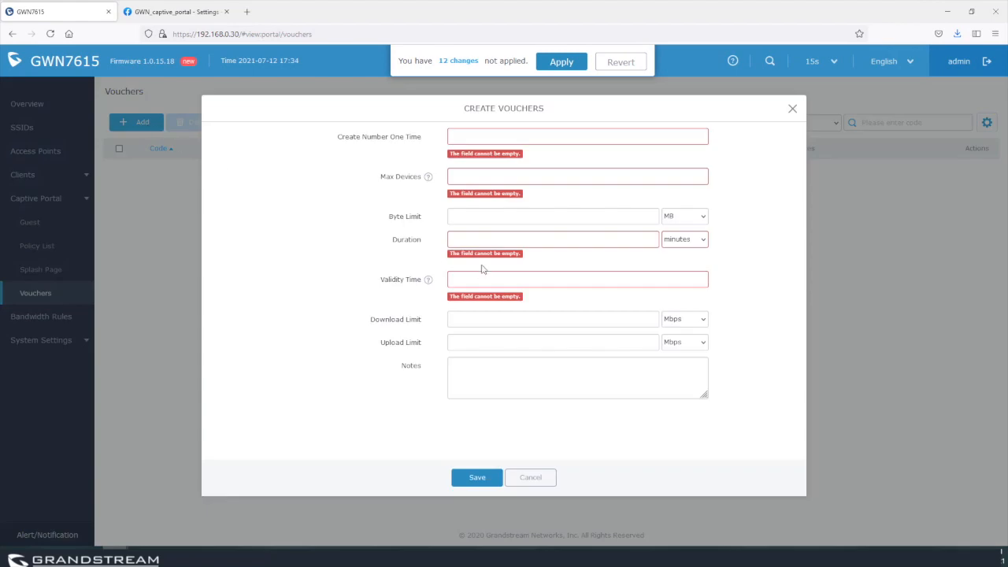
click(492, 136)
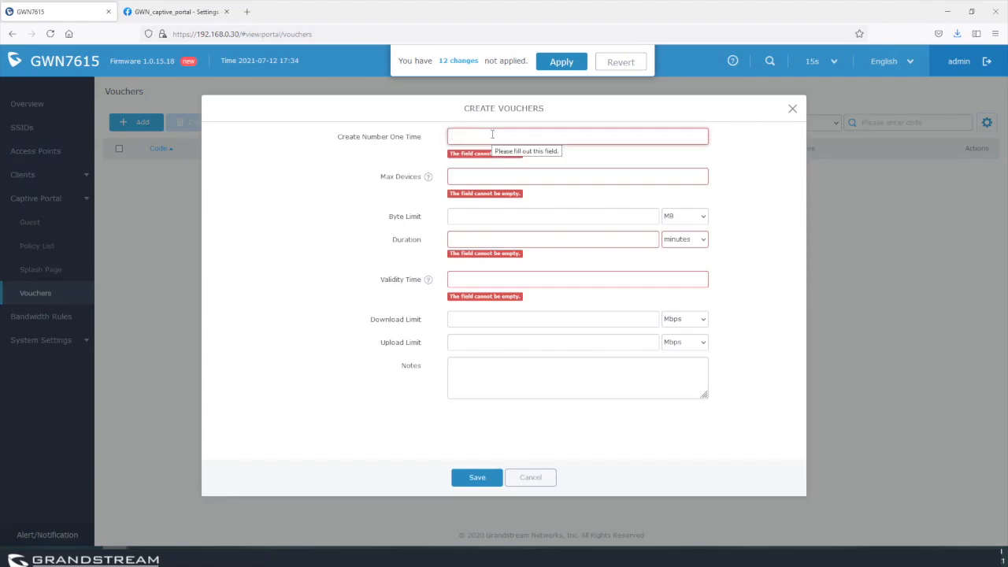
text(1000)
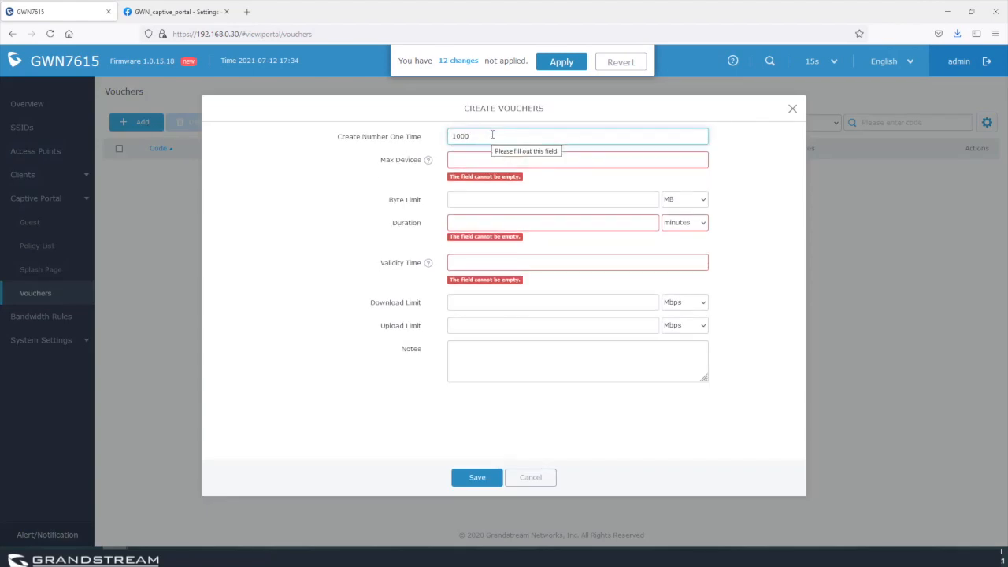
click(467, 160)
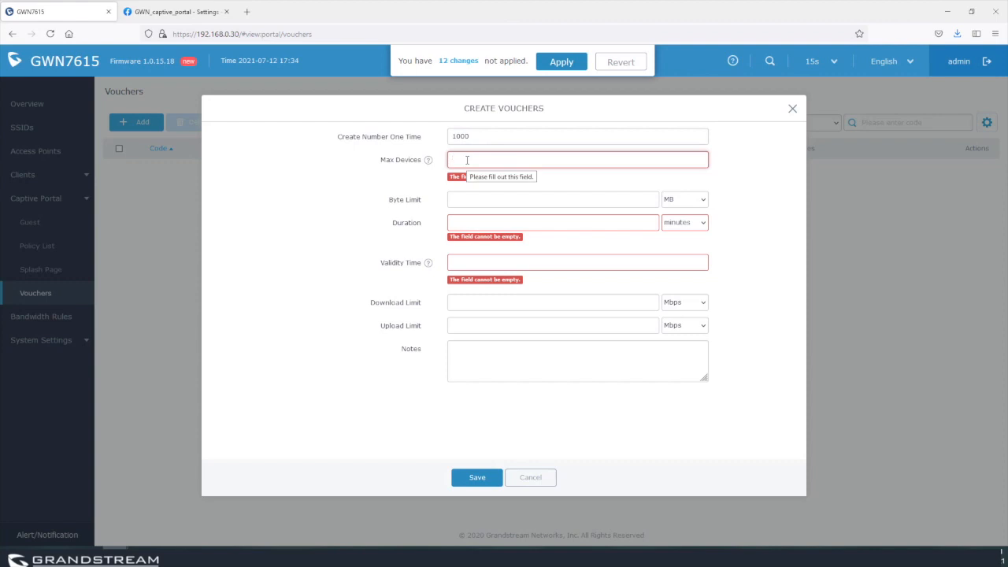
text(3)
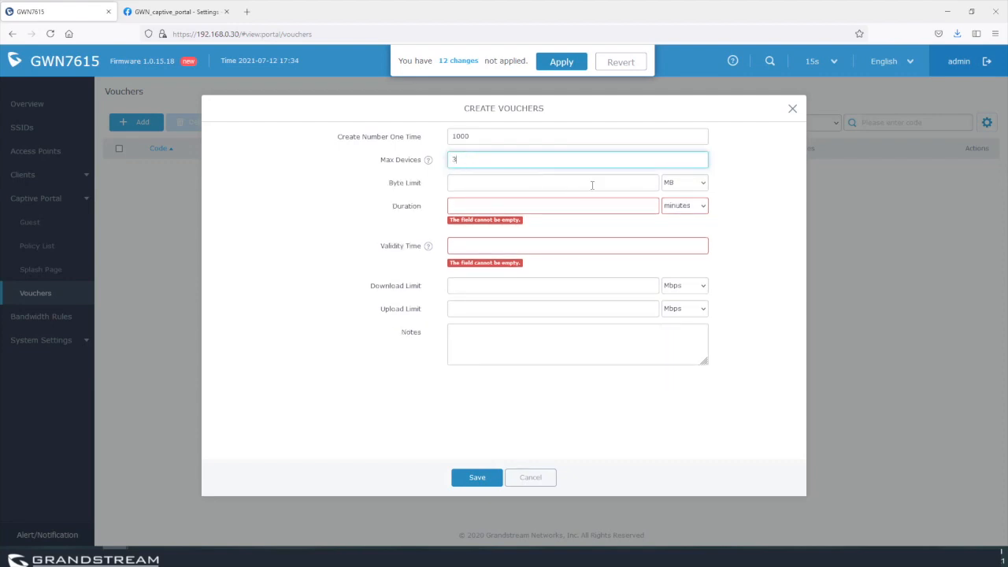
Set the voucher duration to 3 hours.
click(534, 204)
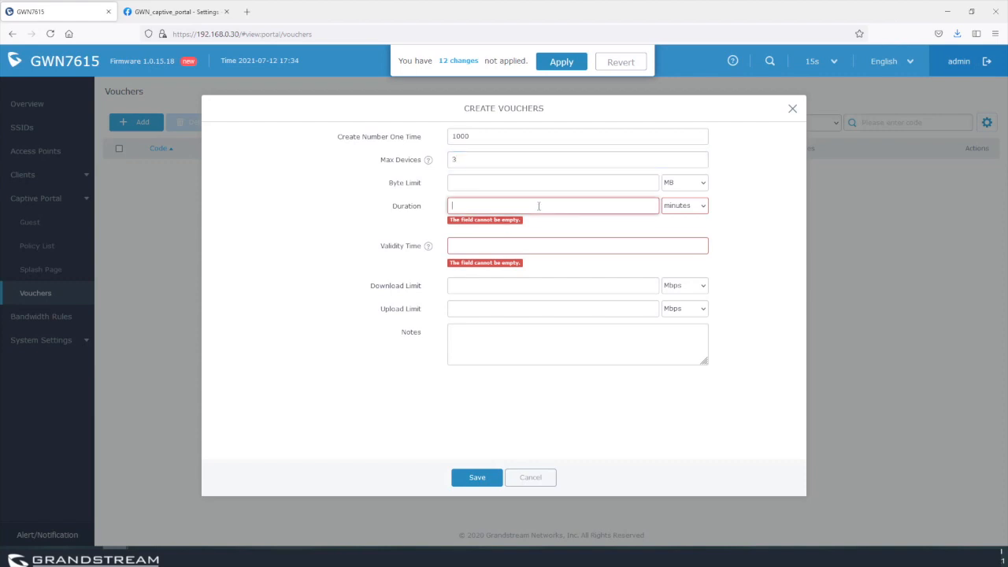
click(471, 205)
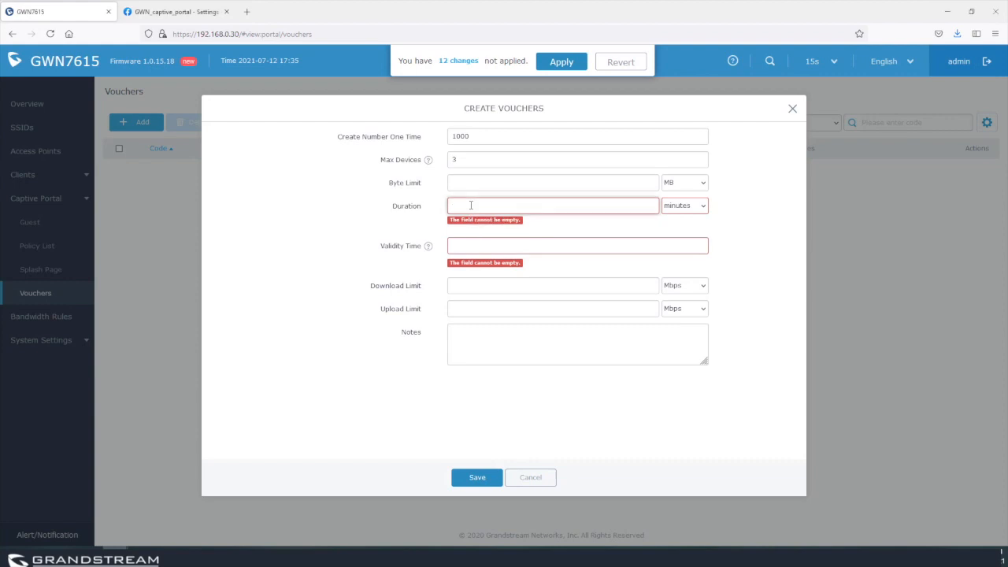
text(3)
click(690, 208)
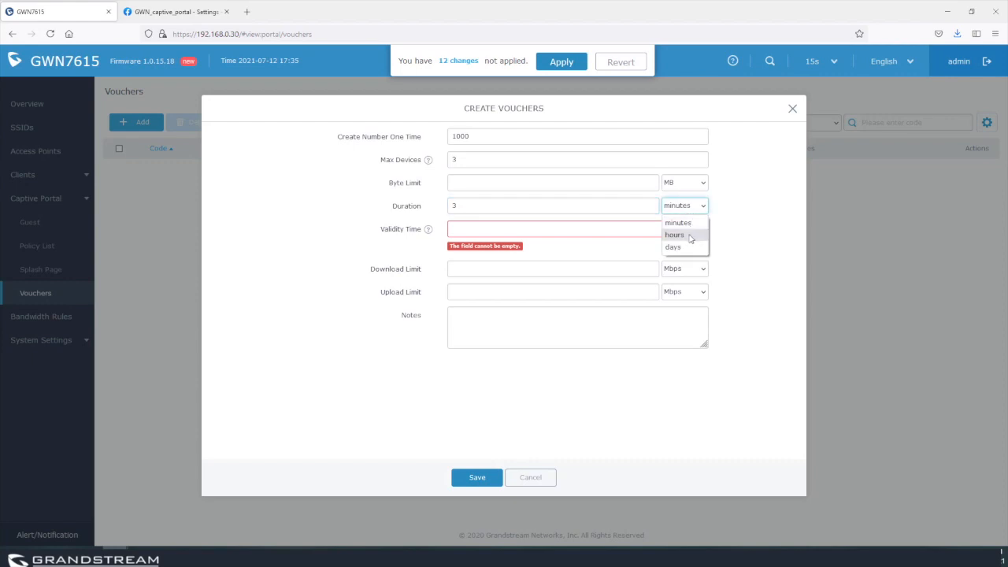
click(690, 237)
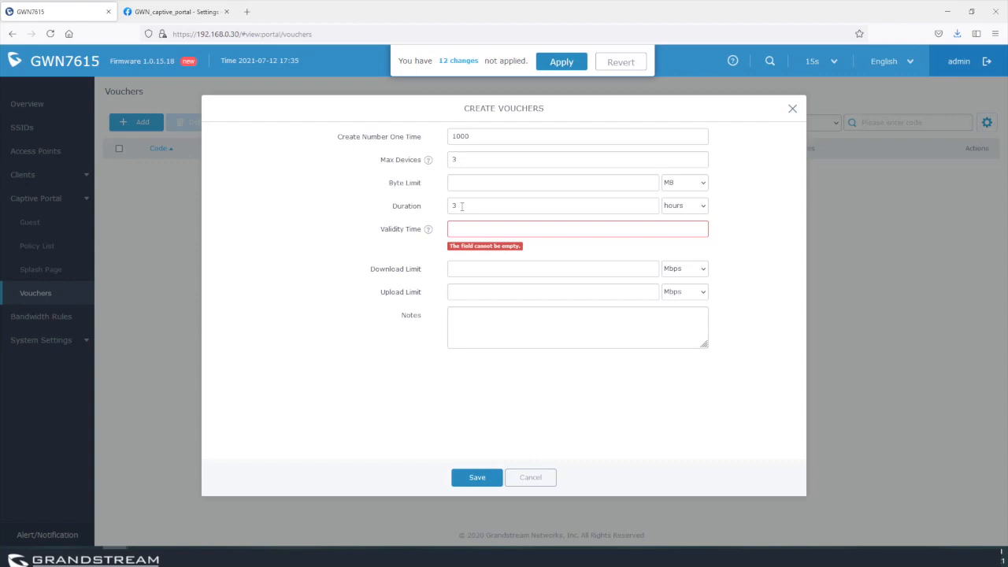
Set 2-day validity and 1 Mbps download and upload limits, then save and apply the batch.
click(495, 229)
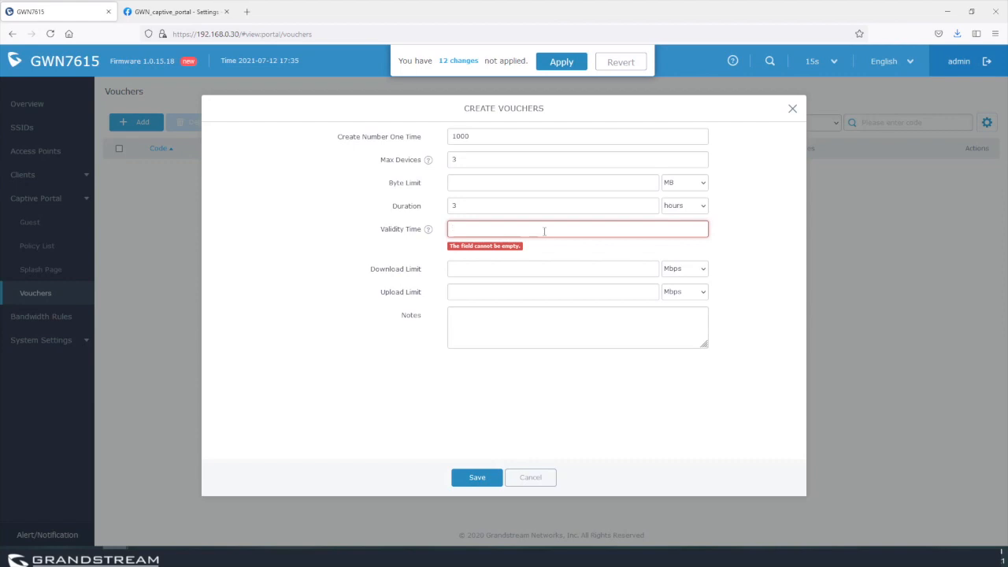
text(2)
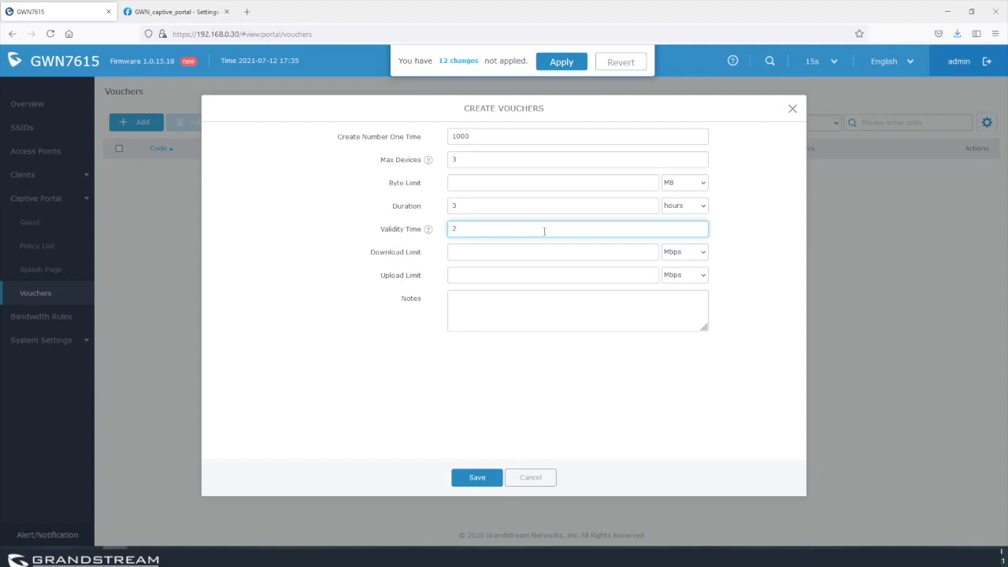
click(466, 252)
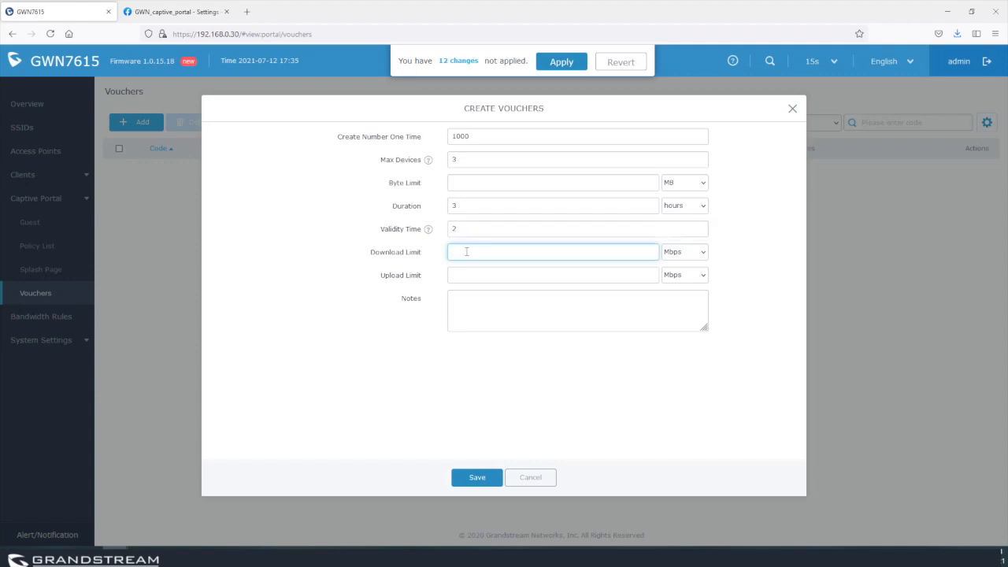
text(1)
click(481, 271)
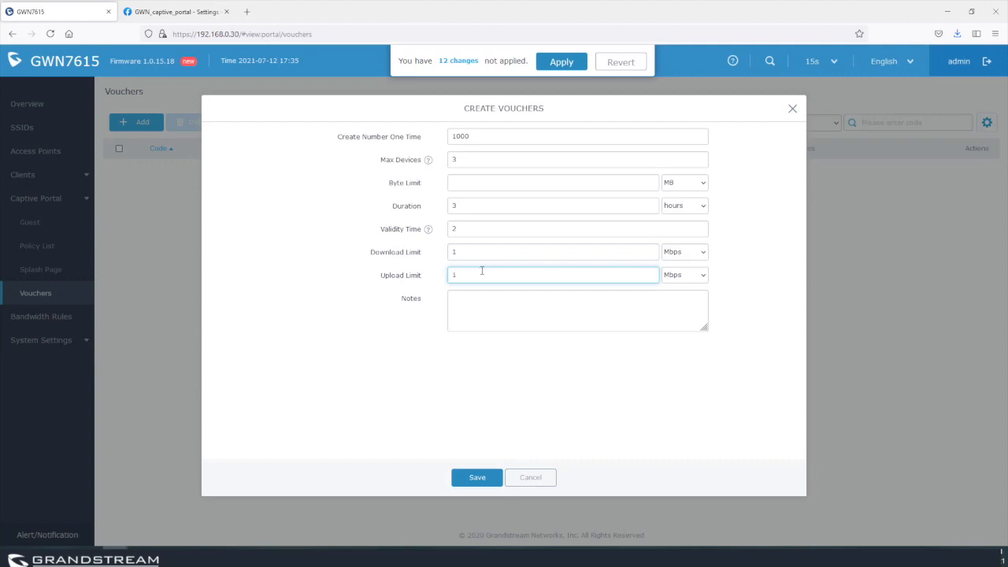
click(476, 477)
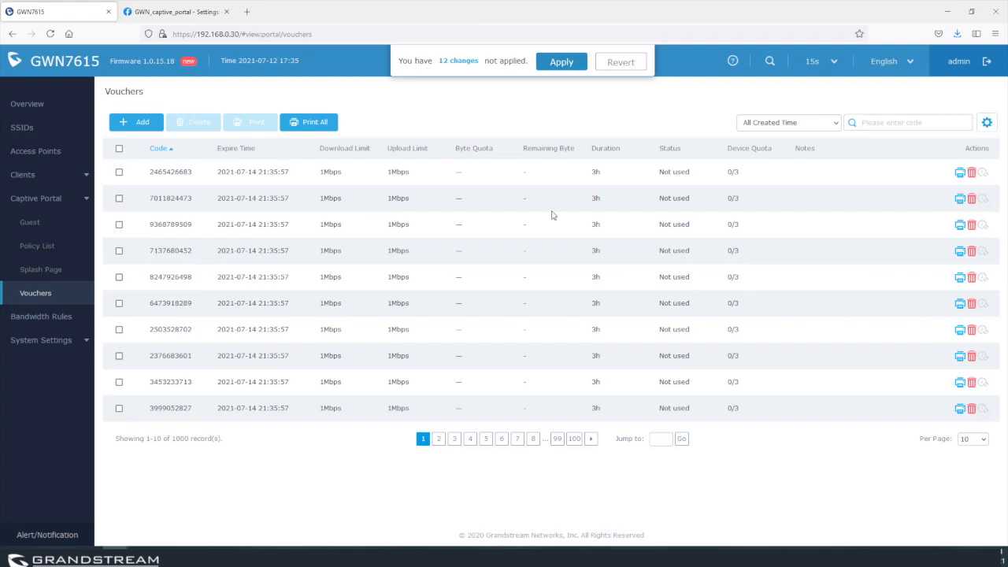
click(564, 63)
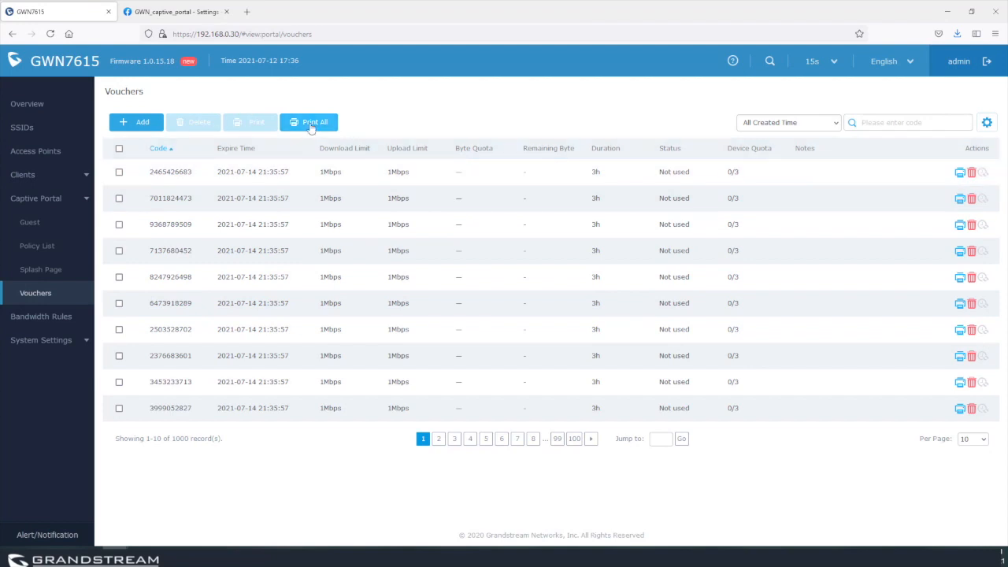
Open the first voucher's printable page in a new tab without printing, then return to the vouchers list.
click(960, 173)
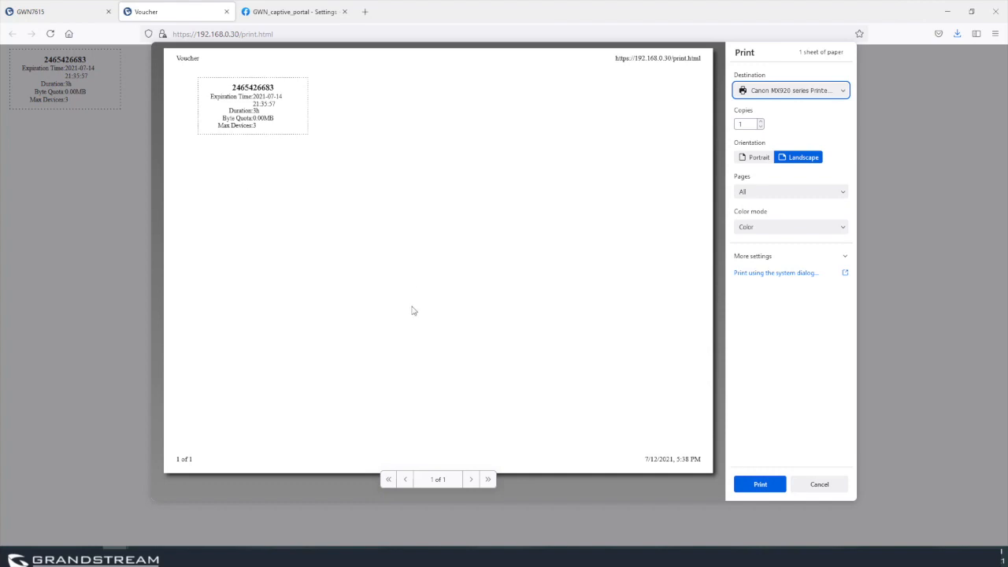
click(823, 485)
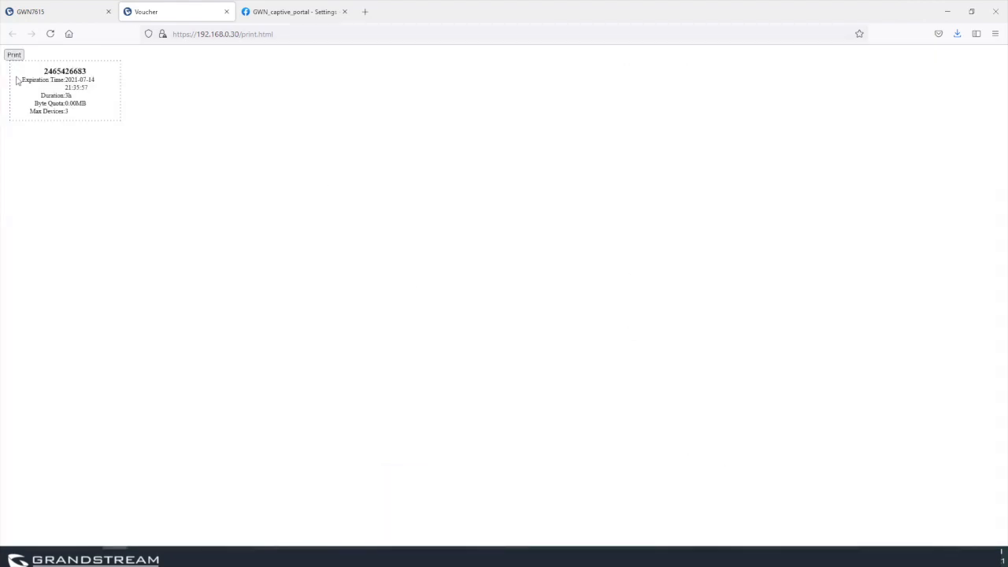
click(56, 17)
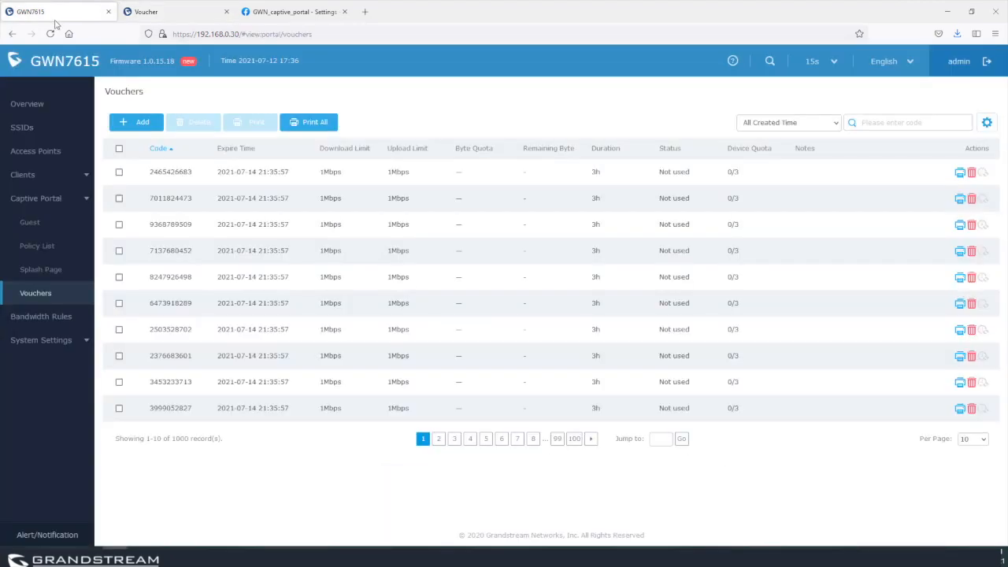
click(119, 171)
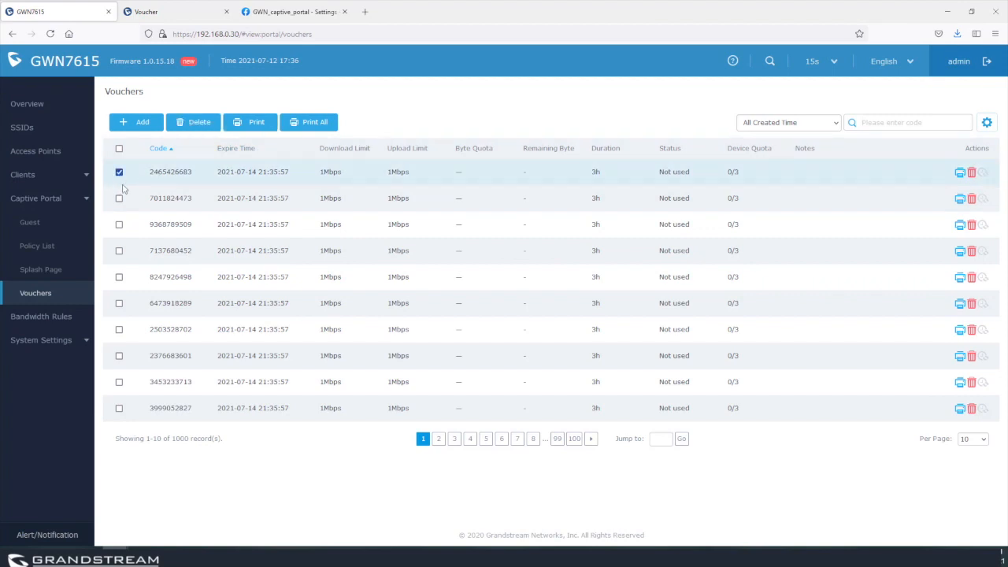
click(119, 197)
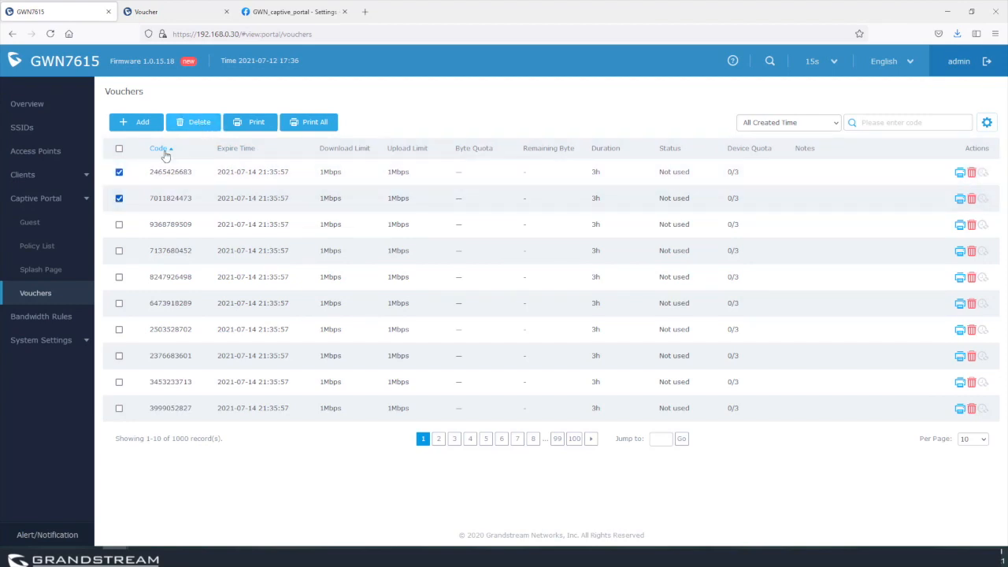
click(119, 172)
click(119, 197)
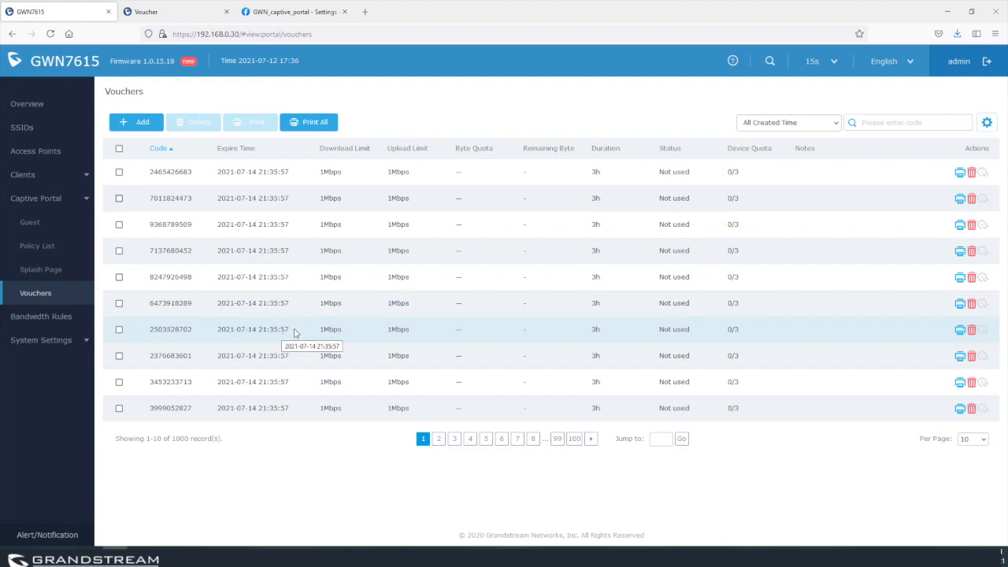
drag(320, 172, 349, 178)
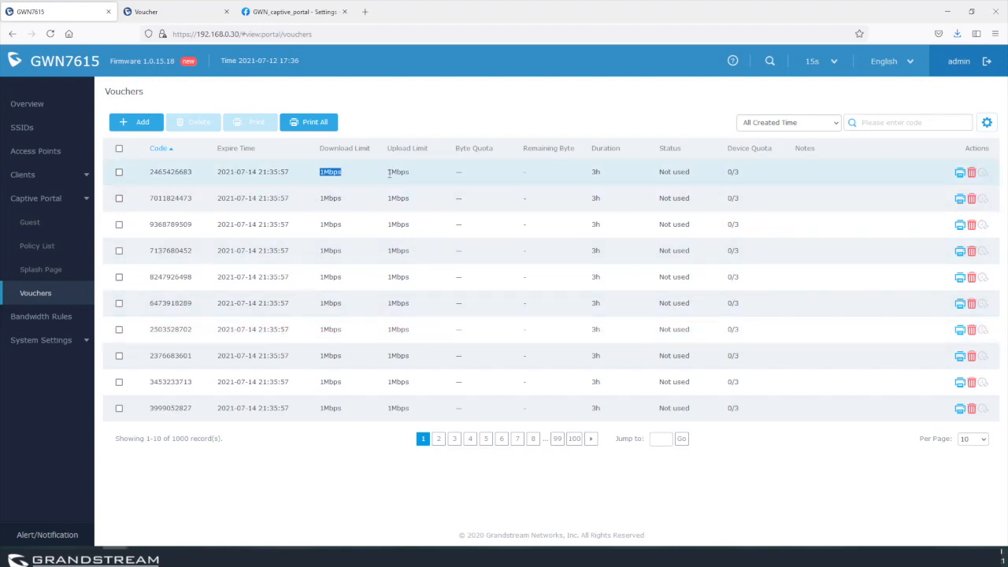
click(413, 177)
click(144, 123)
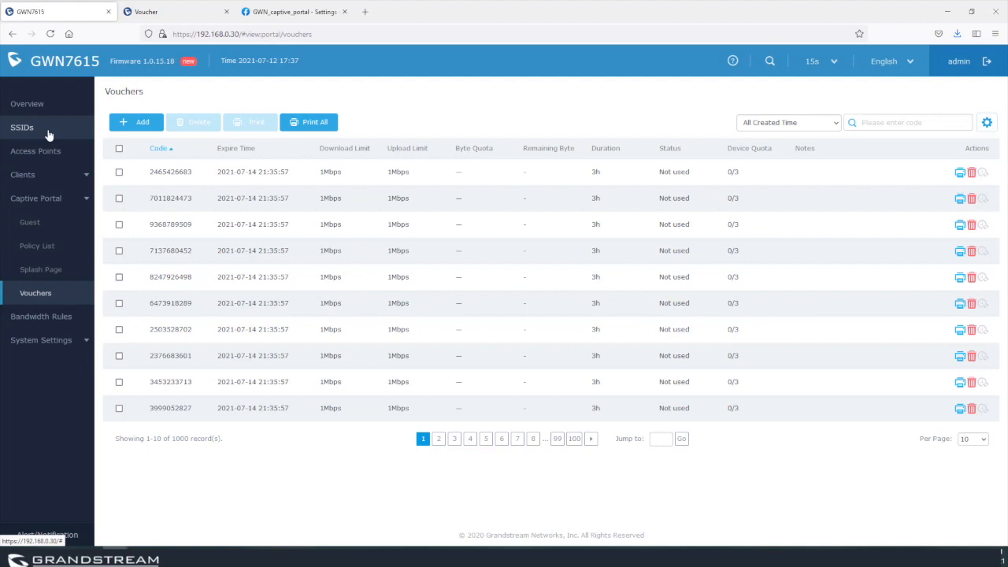
Add a new SSID named Vouchers.
click(49, 133)
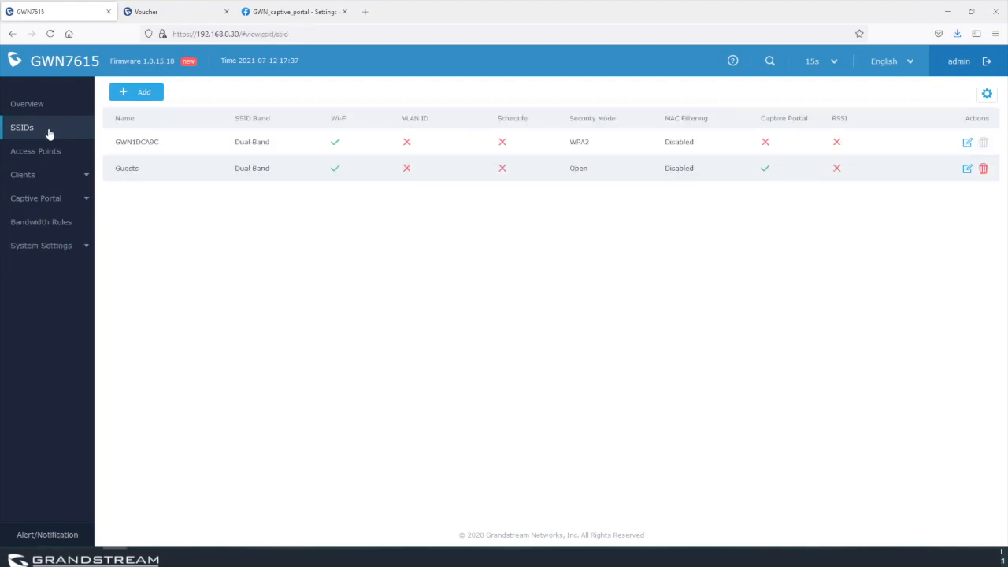
click(137, 93)
click(451, 165)
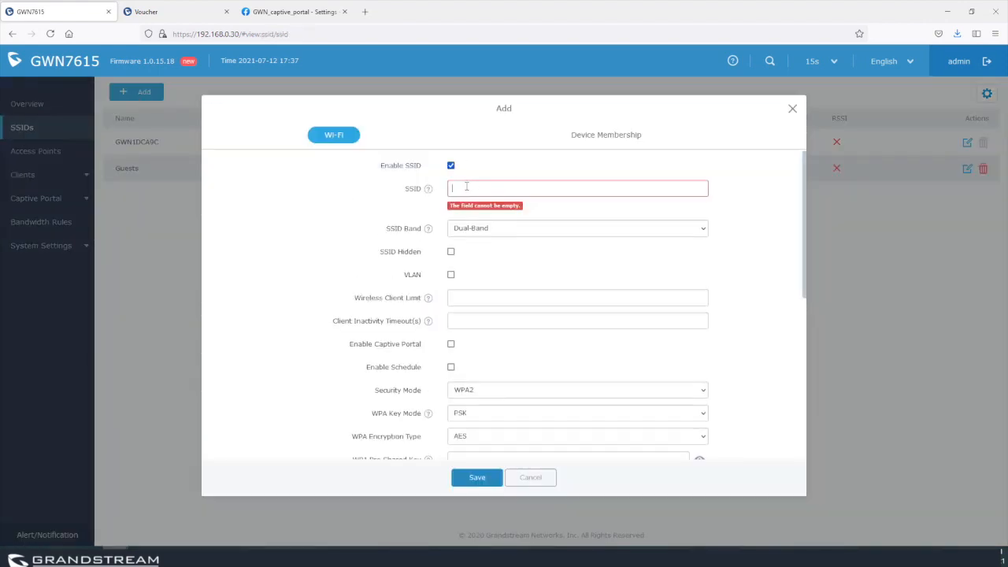
click(466, 187)
text(Vouchers)
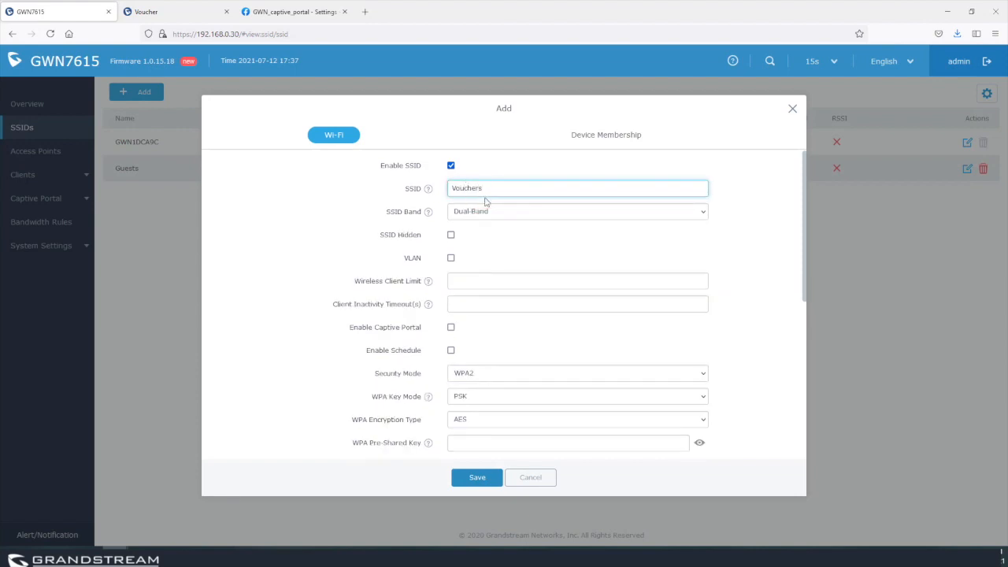
Enable the captive portal with the Voucherss policy and set Security Mode to Open.
click(451, 327)
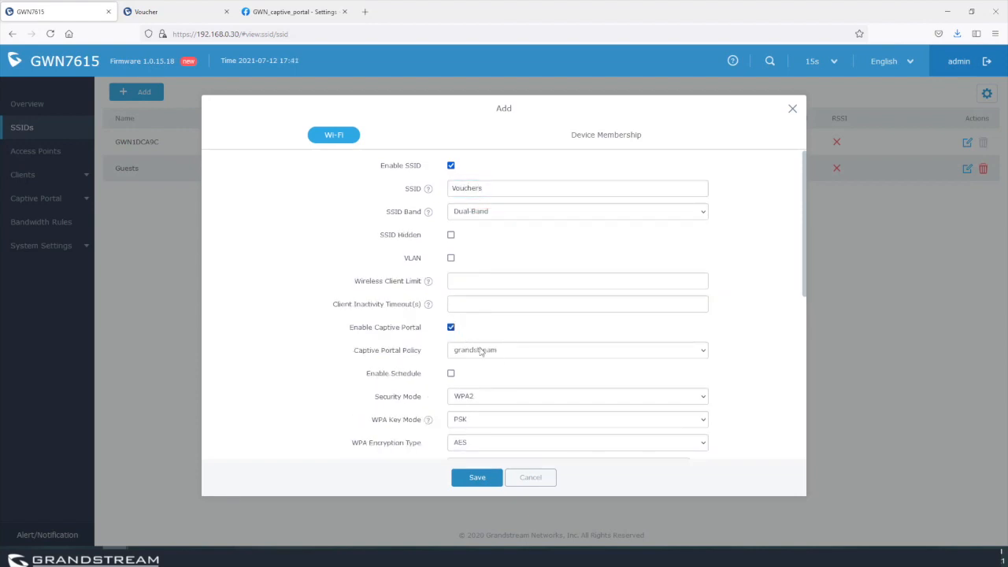
click(499, 352)
click(481, 392)
scroll(764, 373, down, 2)
scroll(701, 374, down, 1)
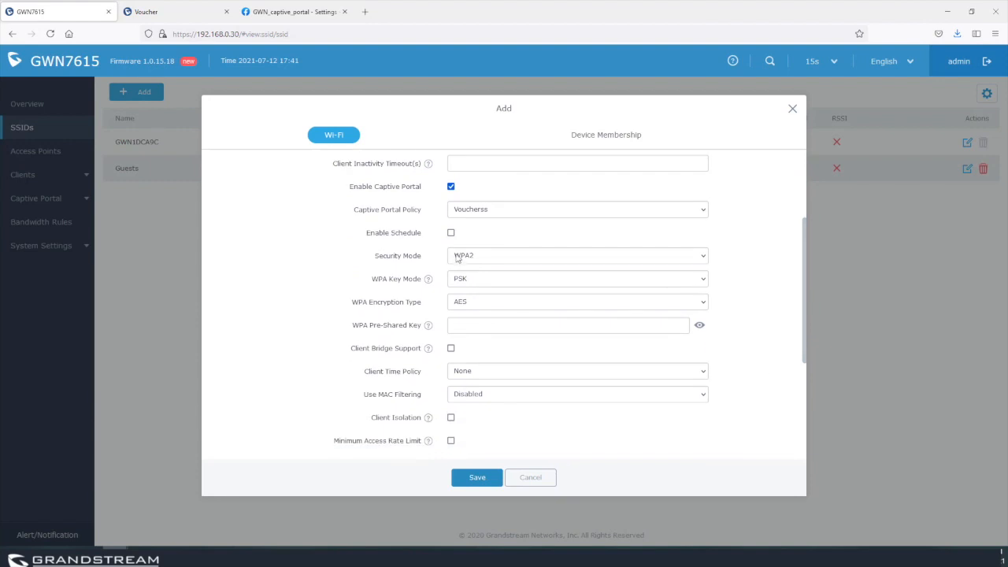
click(478, 255)
click(464, 322)
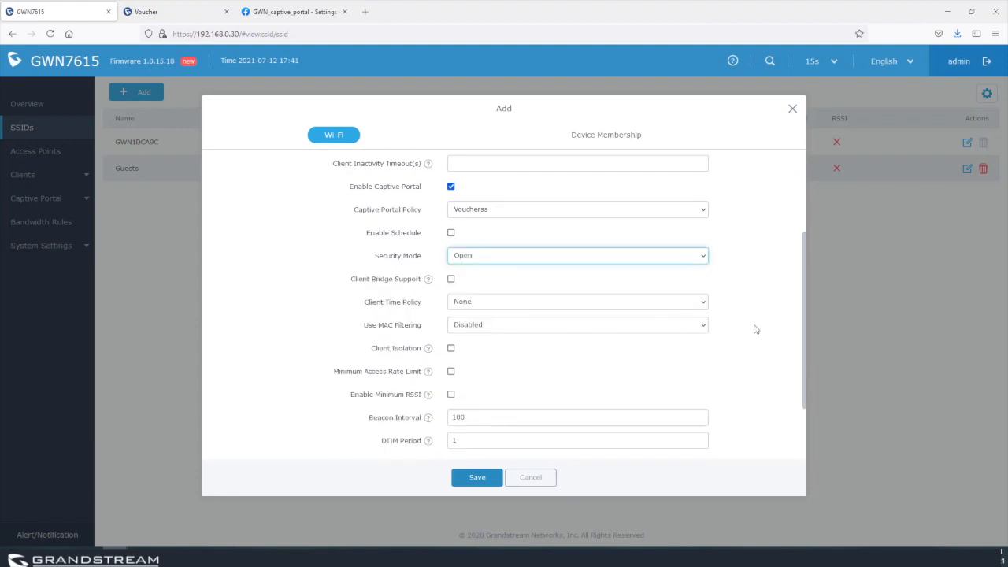
Add the available access point as a member, then save and apply the SSID.
scroll(756, 346, down, 3)
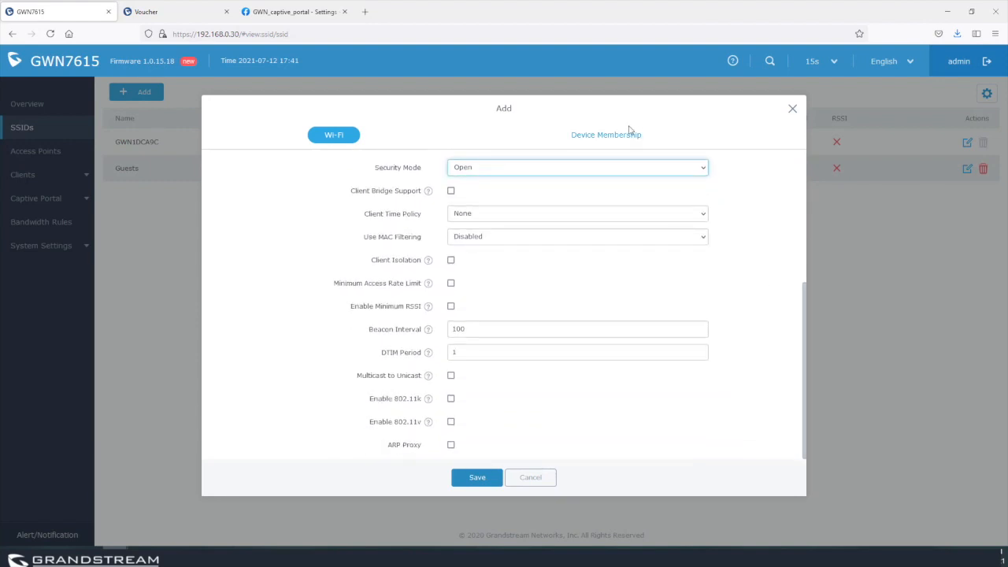
click(606, 135)
click(270, 181)
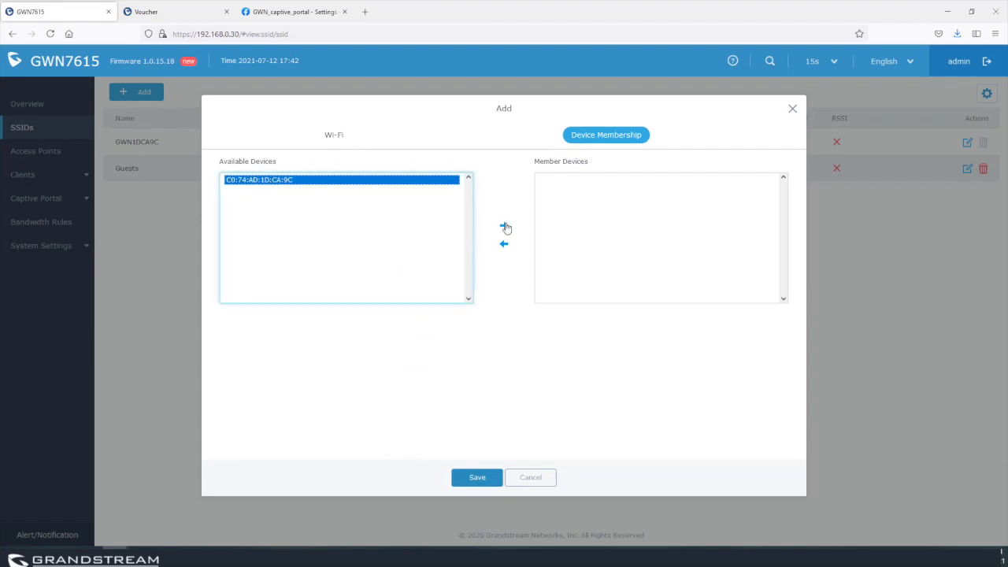
click(505, 227)
click(486, 477)
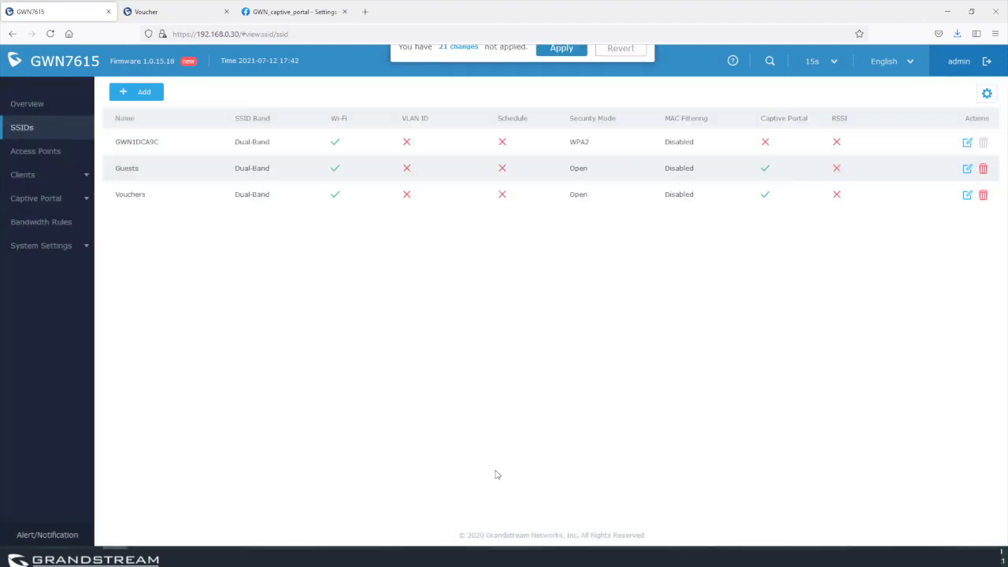
click(559, 62)
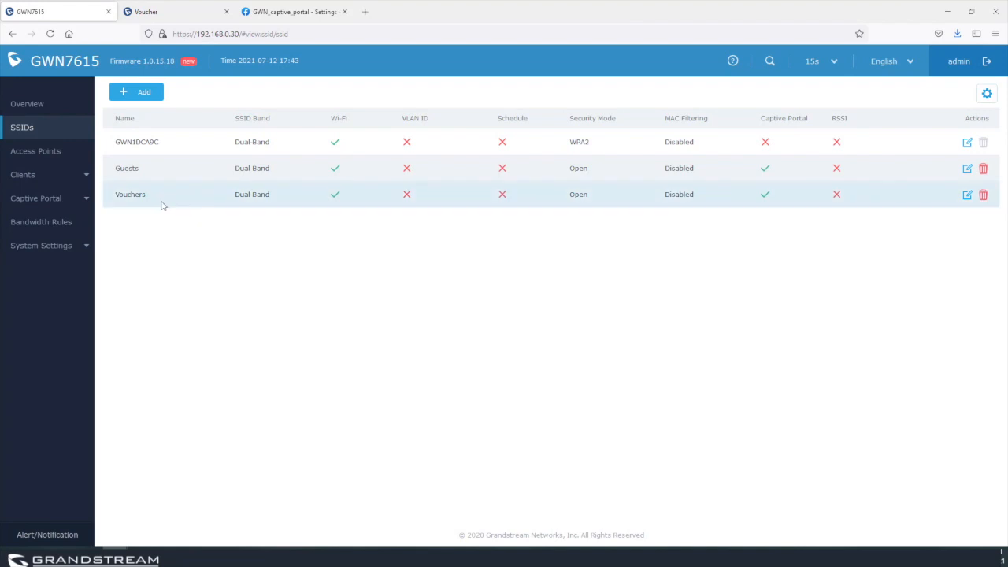
Copy the voucher code shown on the printable voucher page.
click(167, 14)
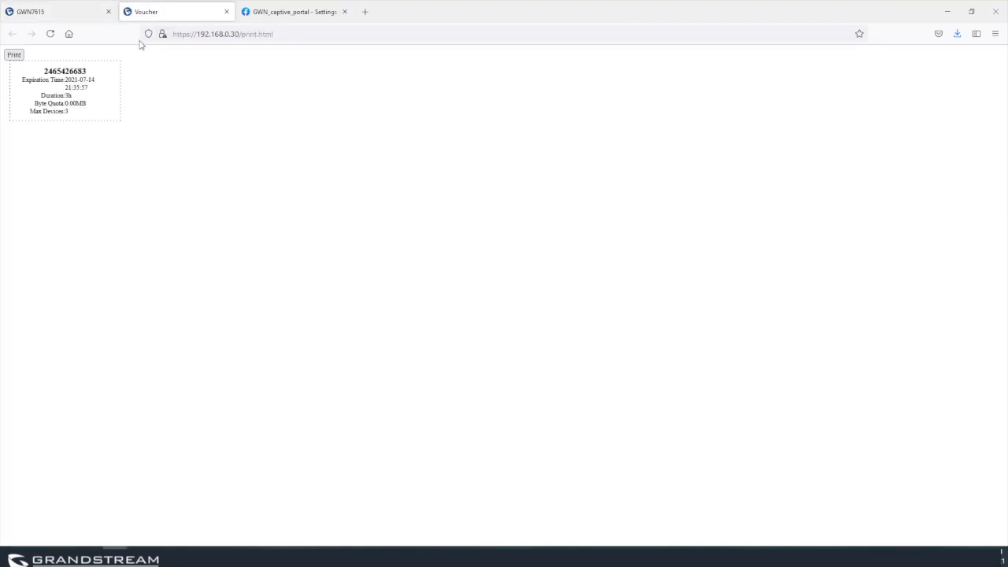
double_click(62, 70)
right_click(63, 69)
click(85, 81)
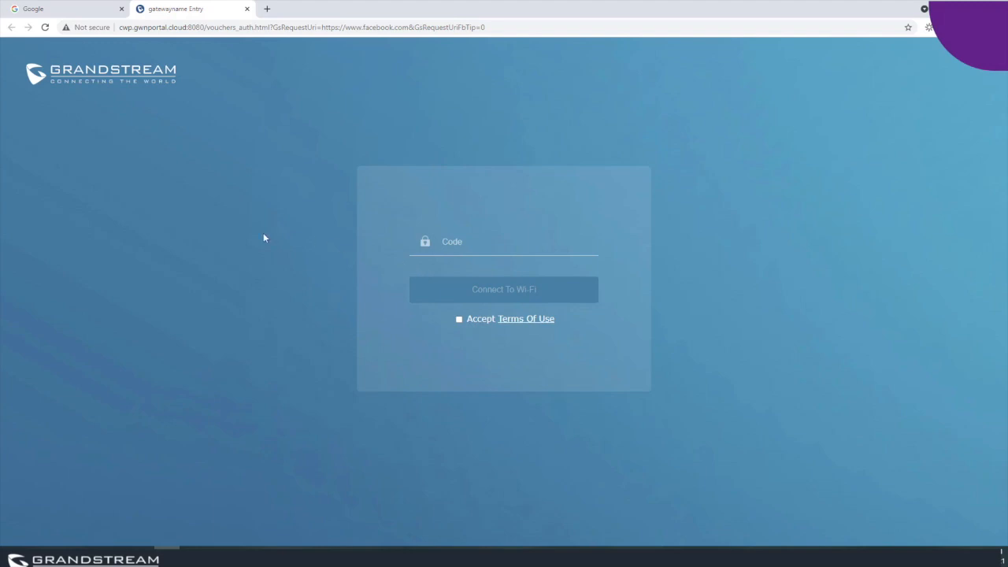
Paste the copied voucher code into the portal login's Code field.
click(447, 239)
right_click(447, 240)
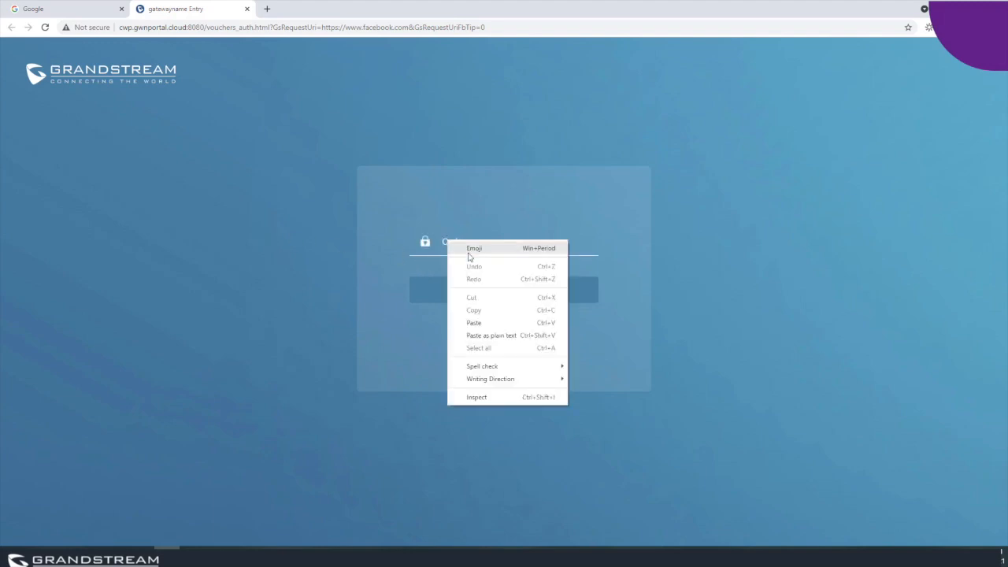
click(483, 322)
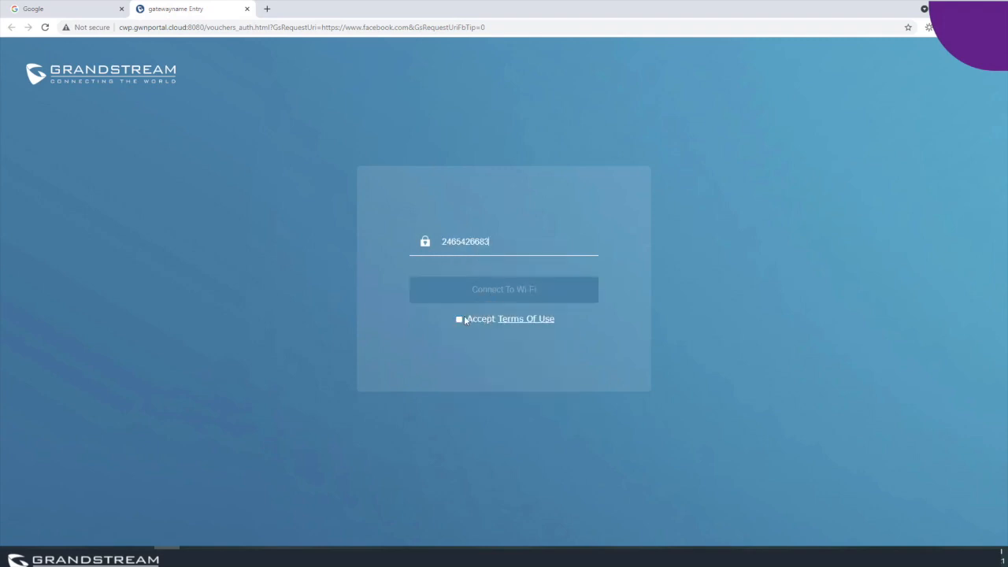
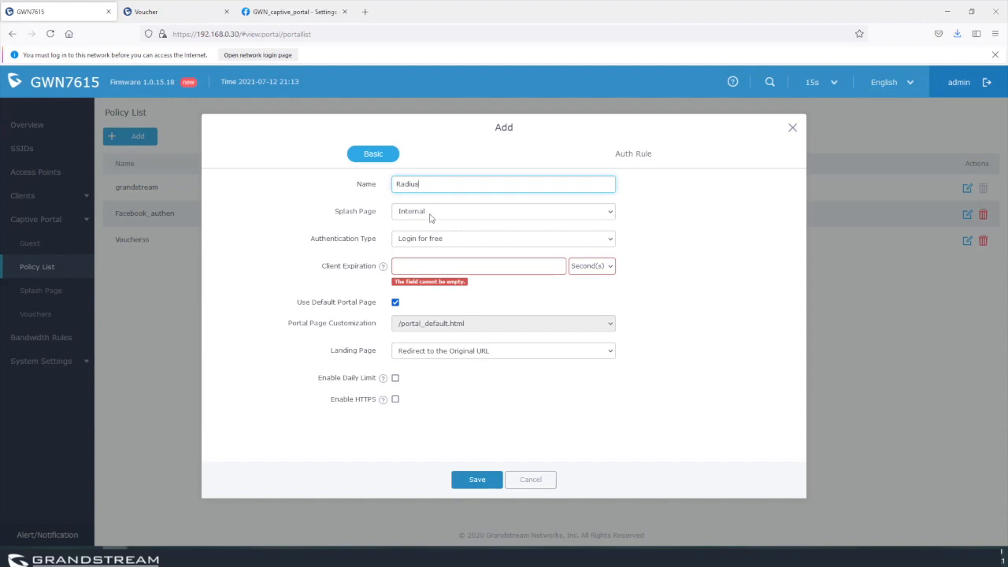
Keep the Radius policy's splash page as Internal and bring up the authentication type list.
click(430, 218)
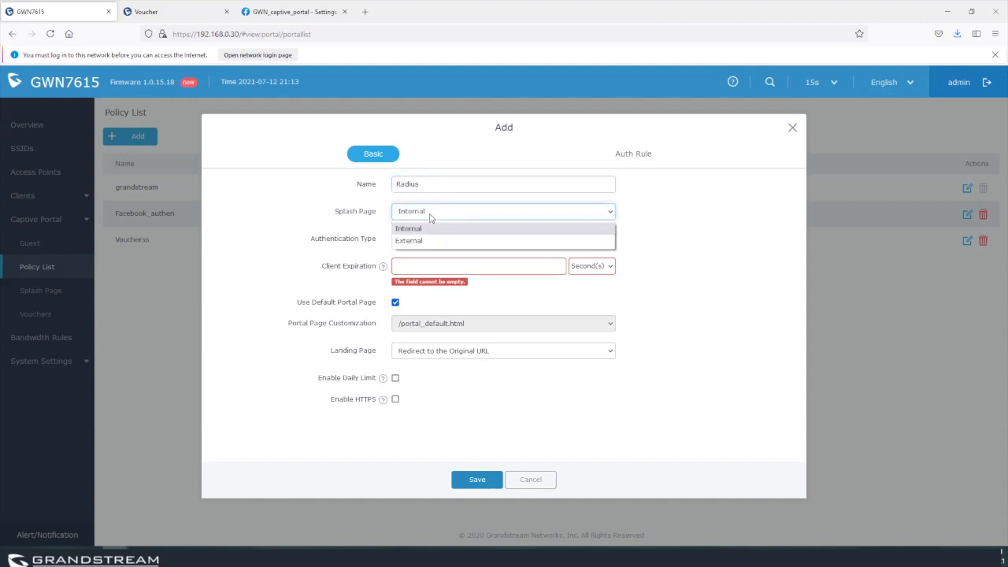
click(712, 226)
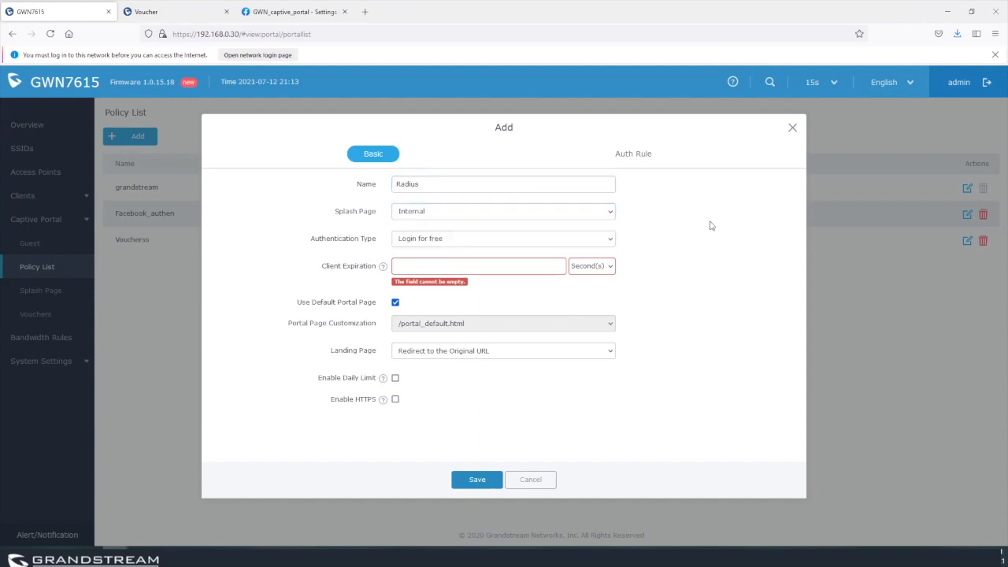
click(438, 239)
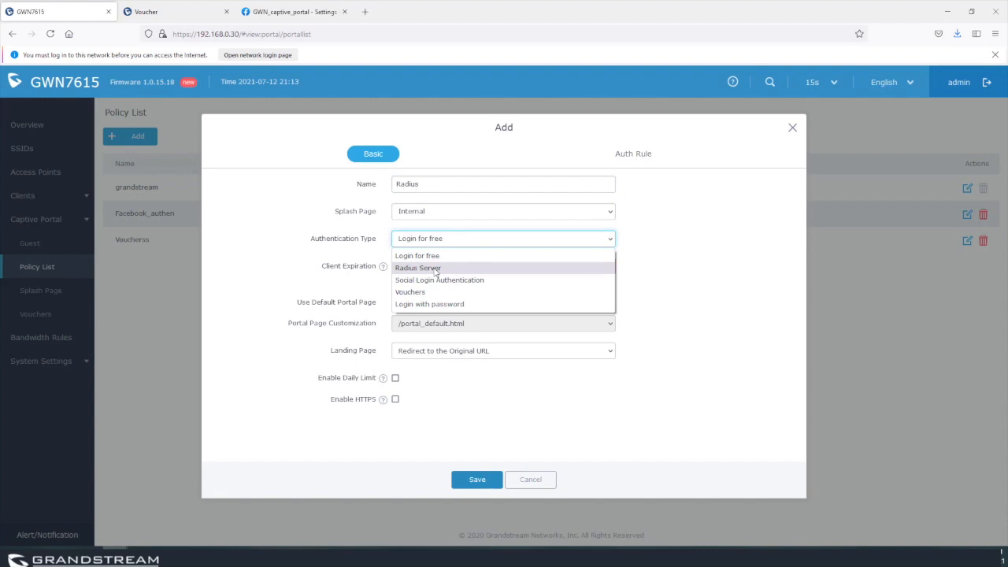
Use Radius Server authentication with 2-hour client expiration, server 192.168.0.5, port 1812.
click(436, 270)
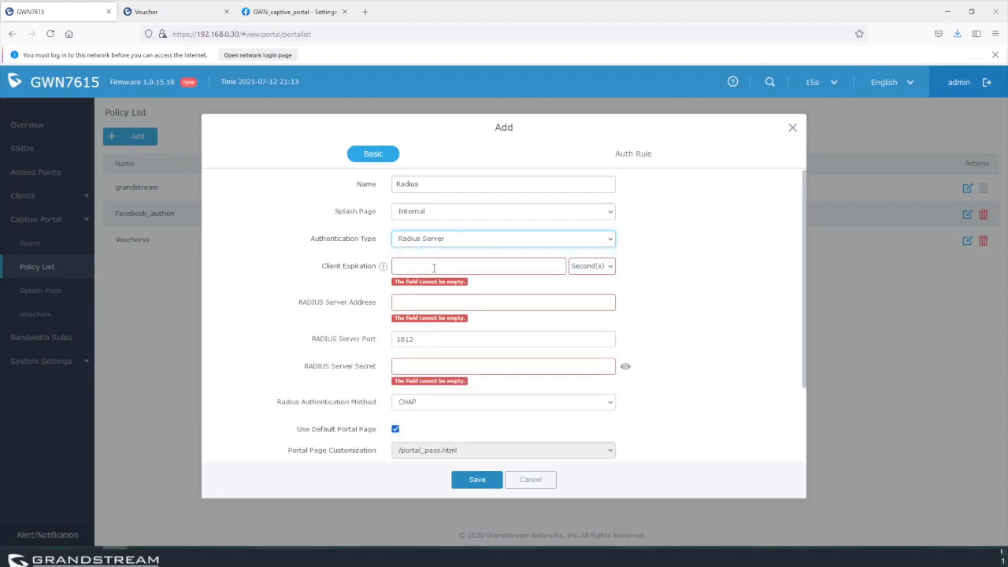
click(433, 269)
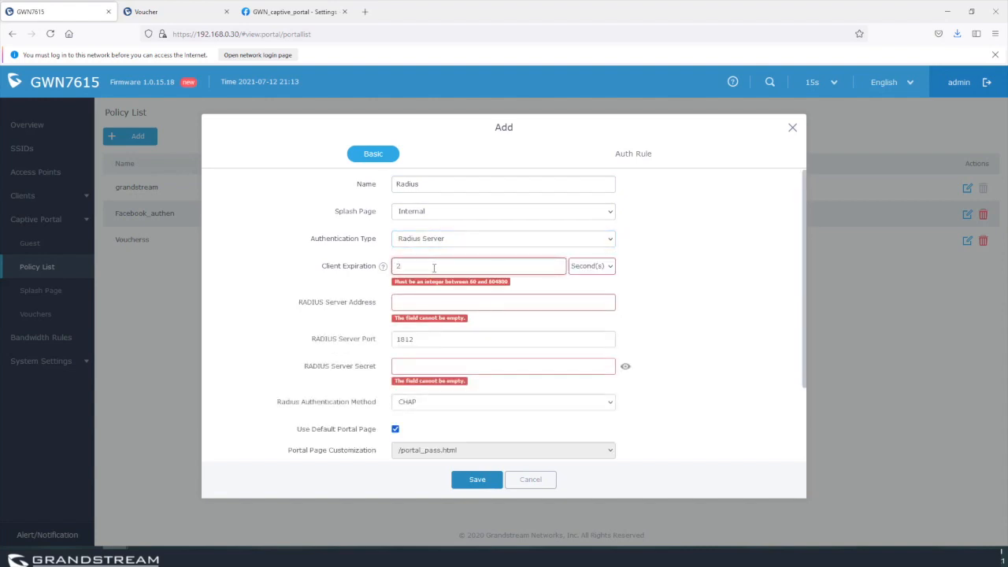
click(597, 270)
click(594, 296)
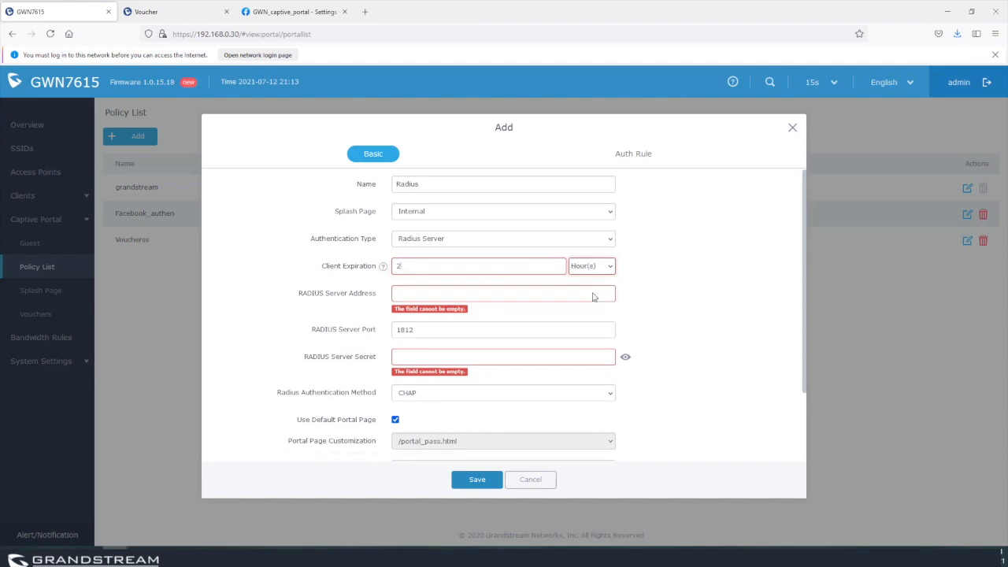
click(434, 291)
text(192.)
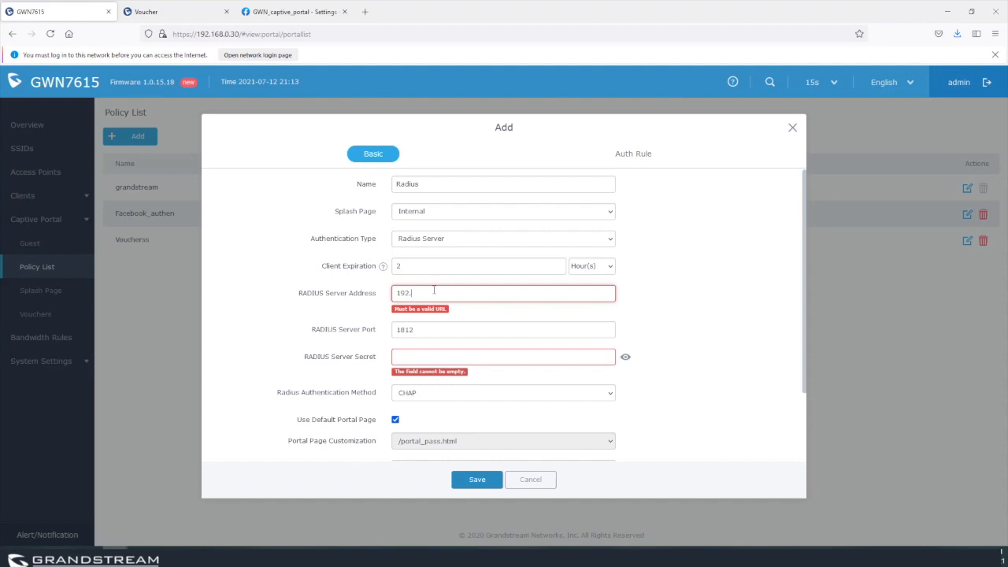
text(168.0.5)
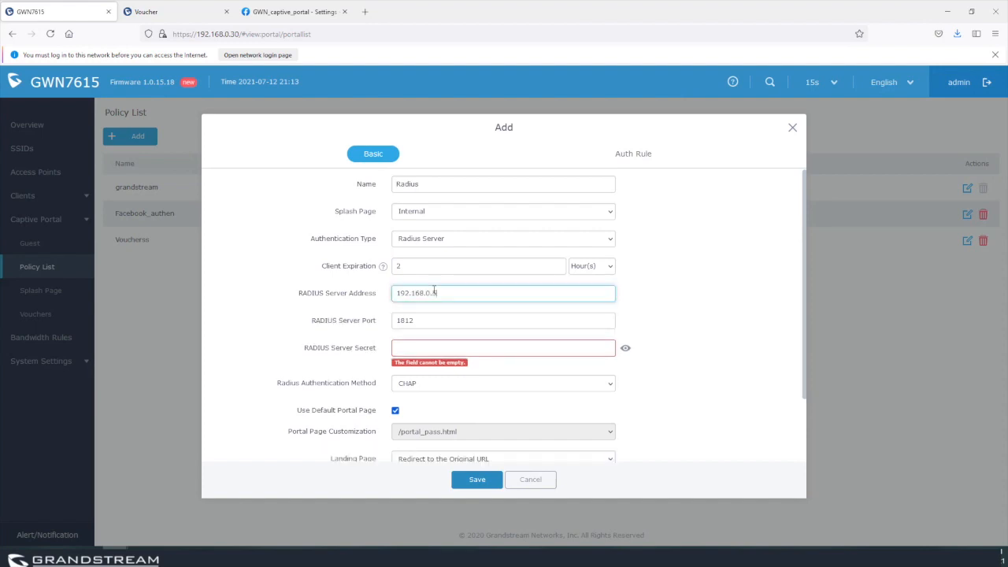
click(434, 320)
key(ctrl+a)
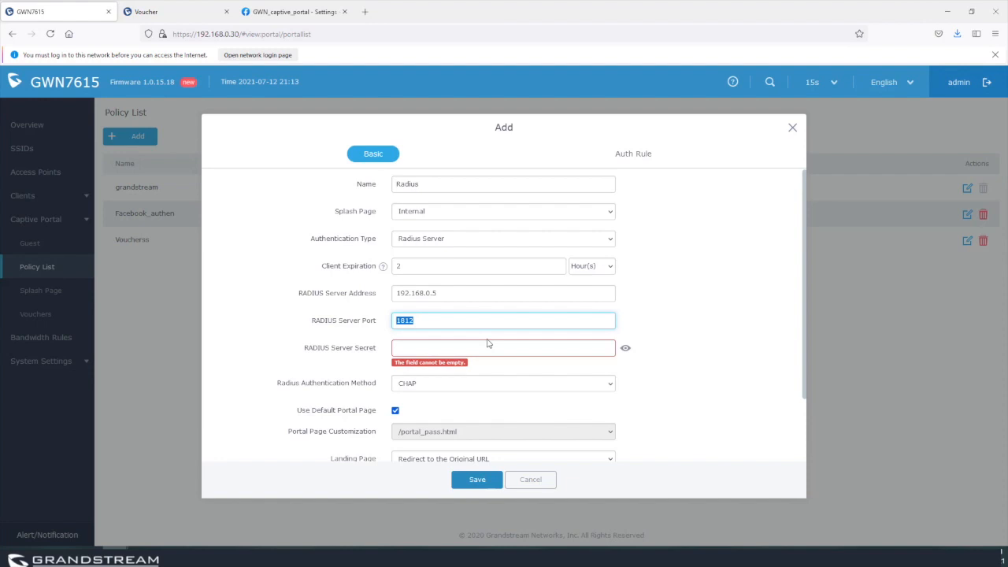
Enter the RADIUS secret, keep CHAP, and keep the landing page as the original URL.
click(441, 347)
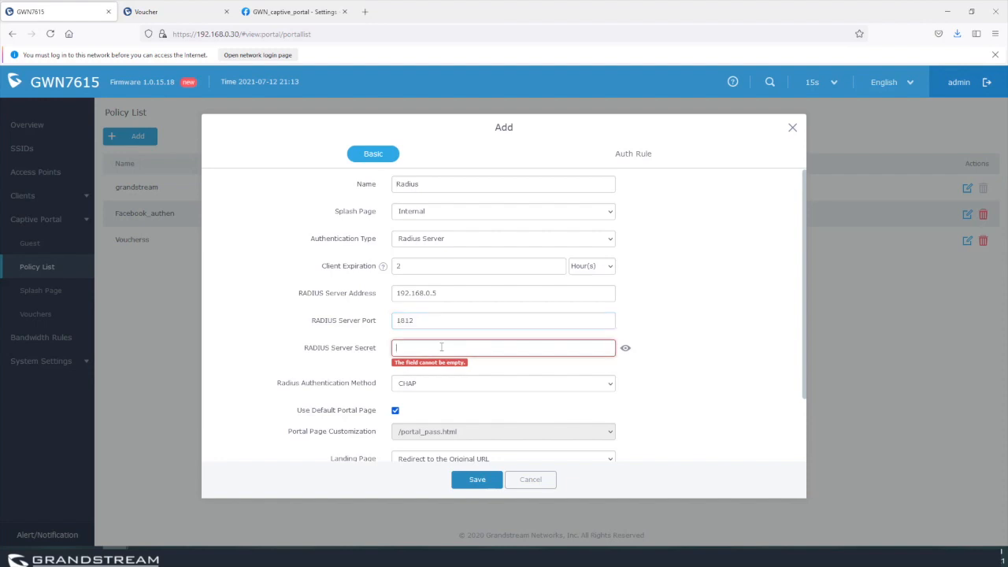
text(te••••••••••)
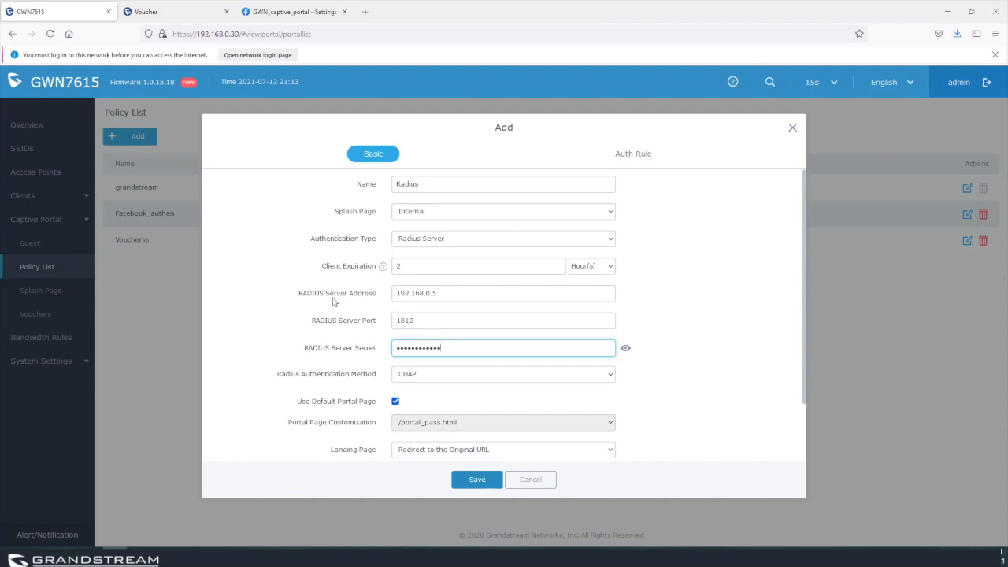
click(414, 378)
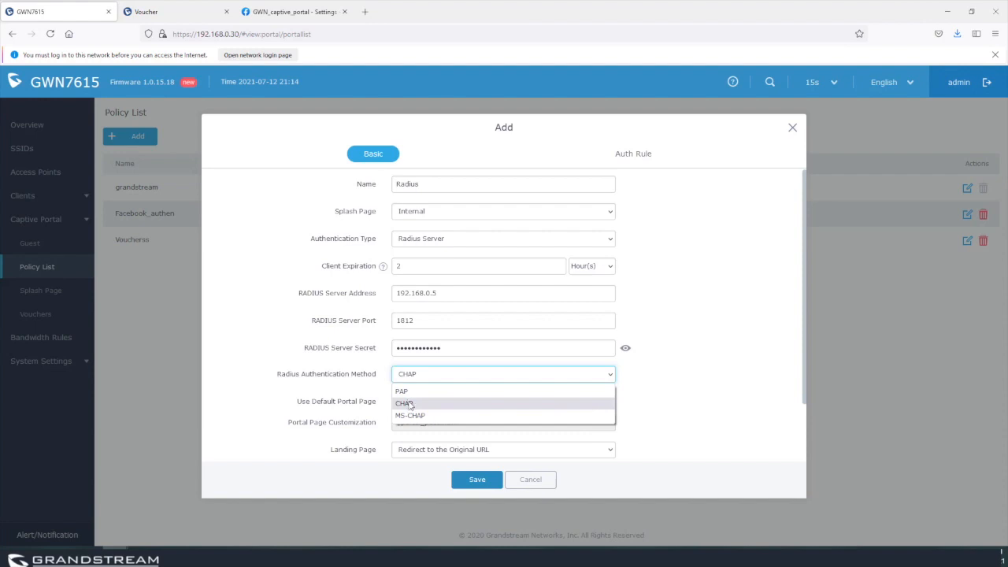
click(405, 403)
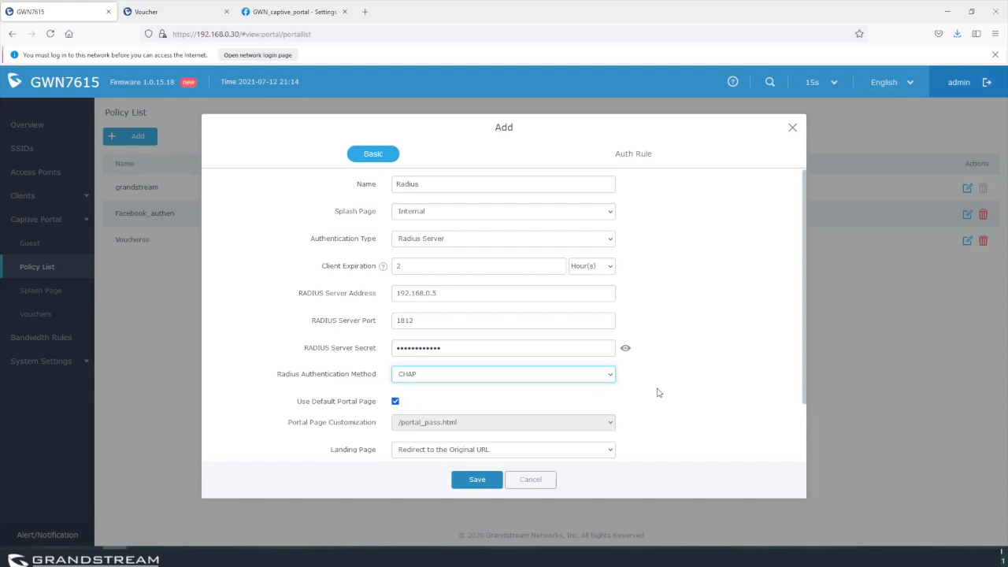
scroll(659, 392, down, 2)
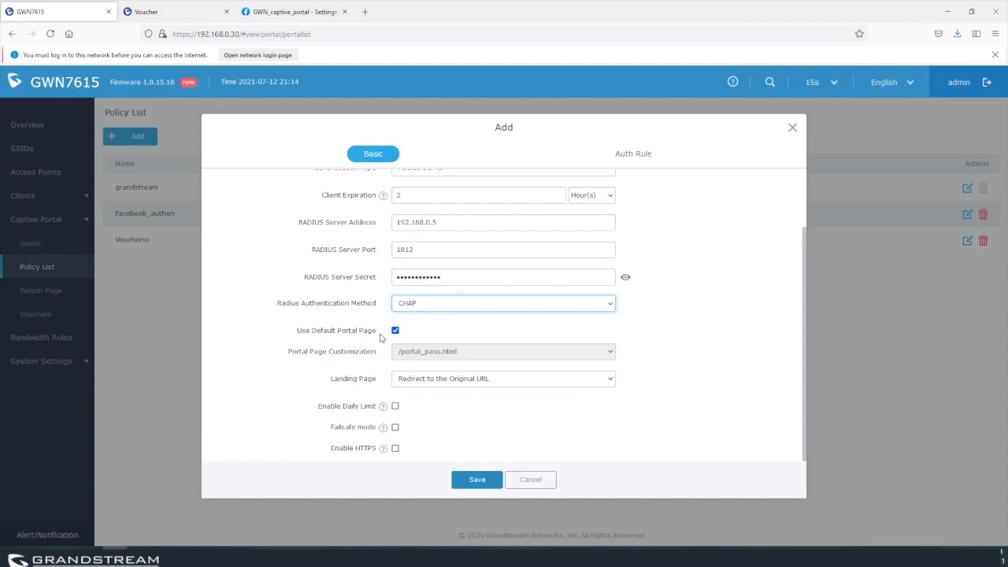
click(471, 381)
click(465, 410)
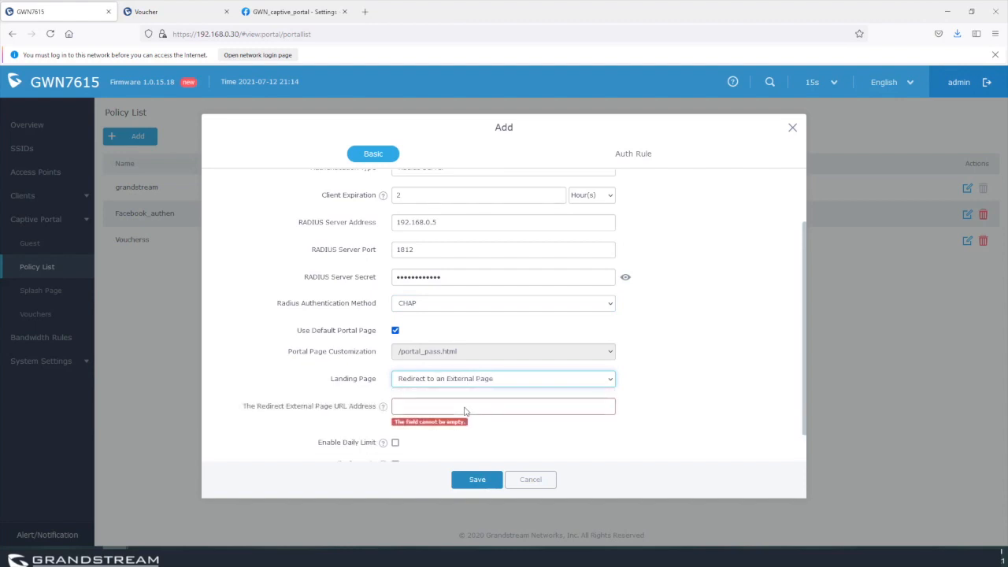
click(459, 381)
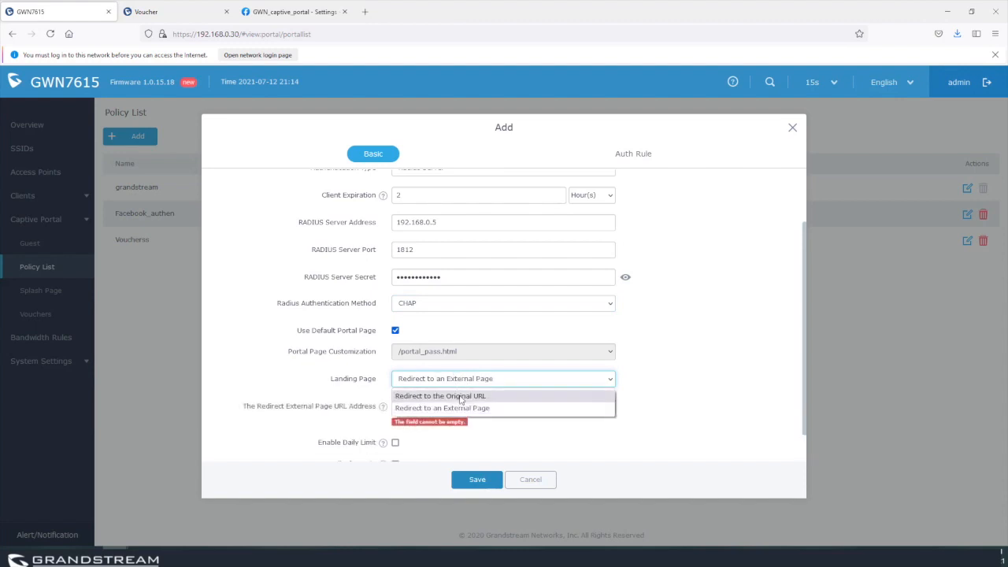
click(480, 396)
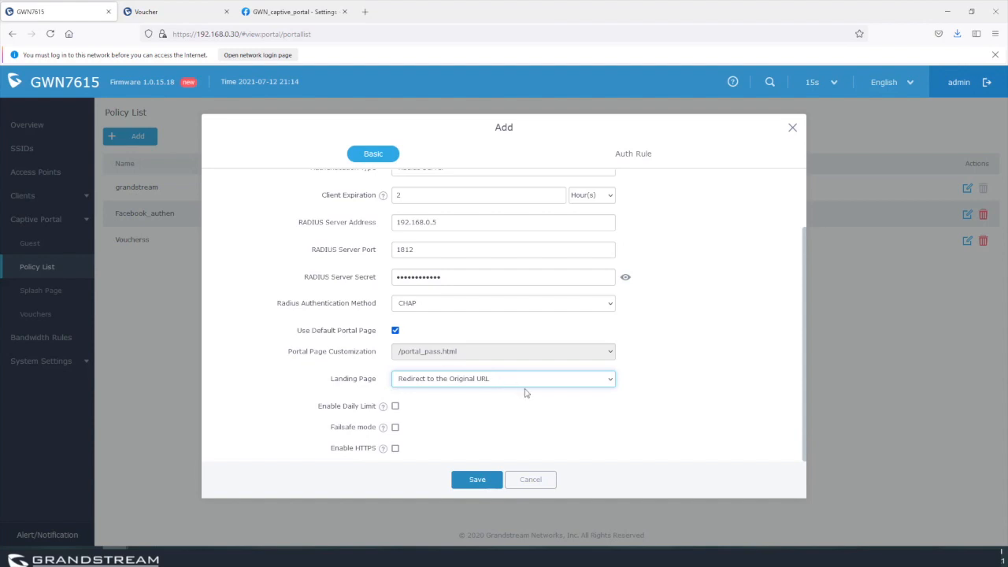
Save and apply the new Radius policy, then go to the SSIDs page.
click(636, 155)
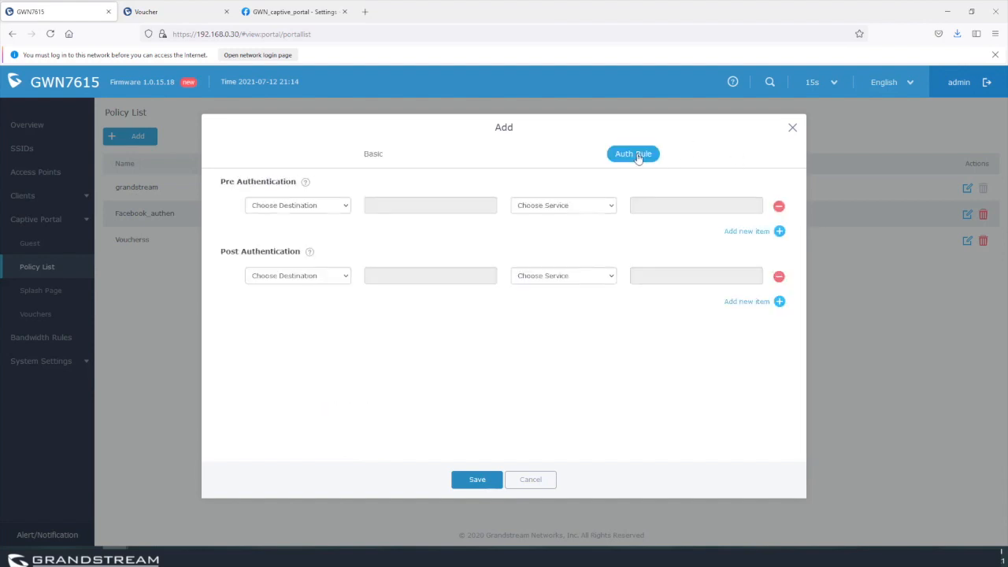
click(375, 155)
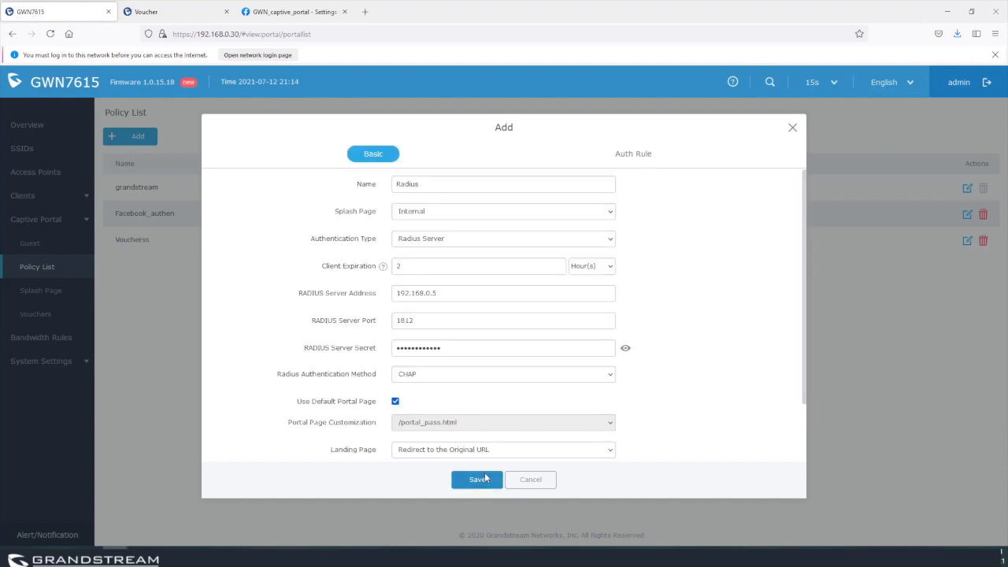
click(485, 477)
click(562, 83)
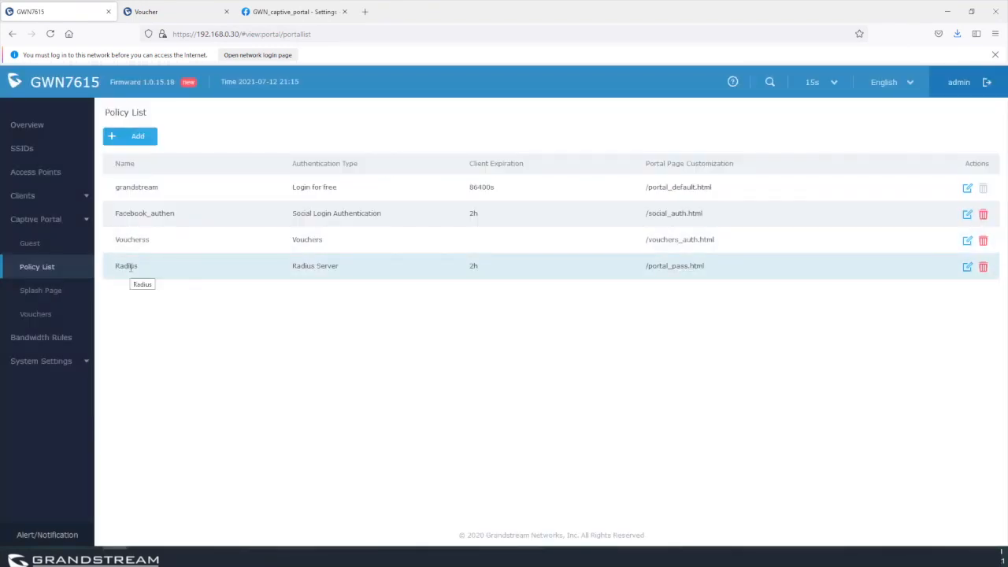
click(20, 151)
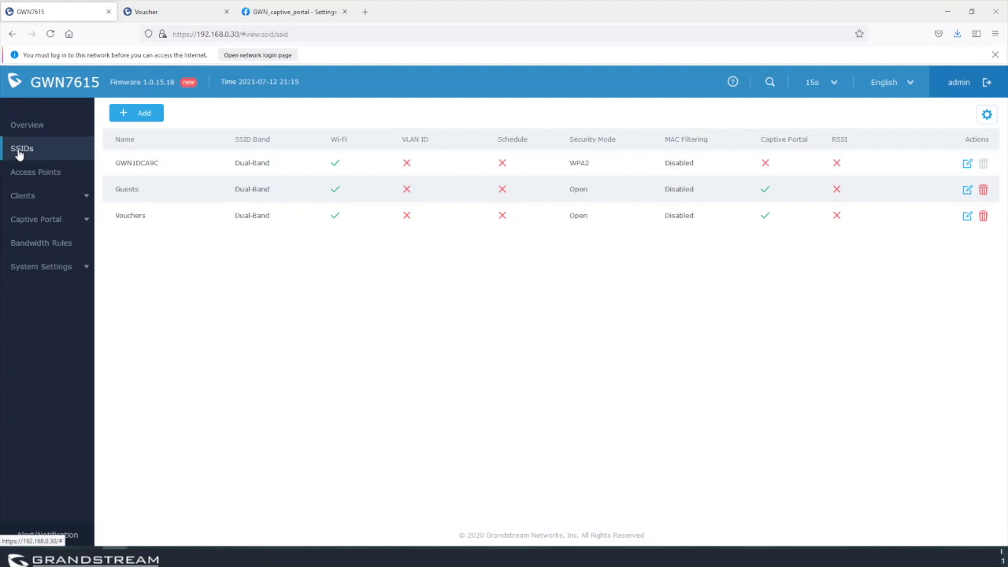
Add a new SSID named Radius with captive portal enabled using the Radius policy.
click(140, 114)
click(451, 185)
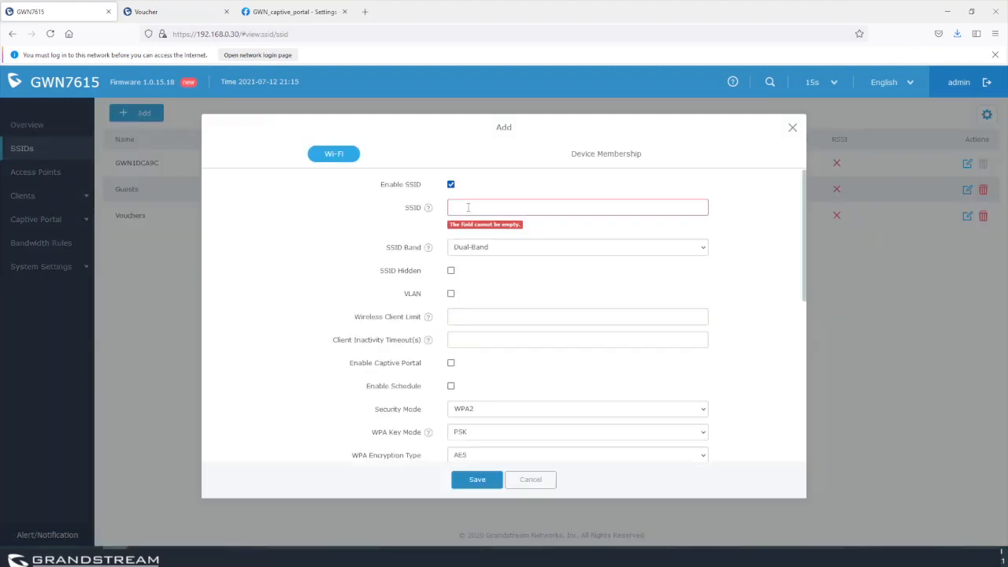
click(467, 207)
text(R)
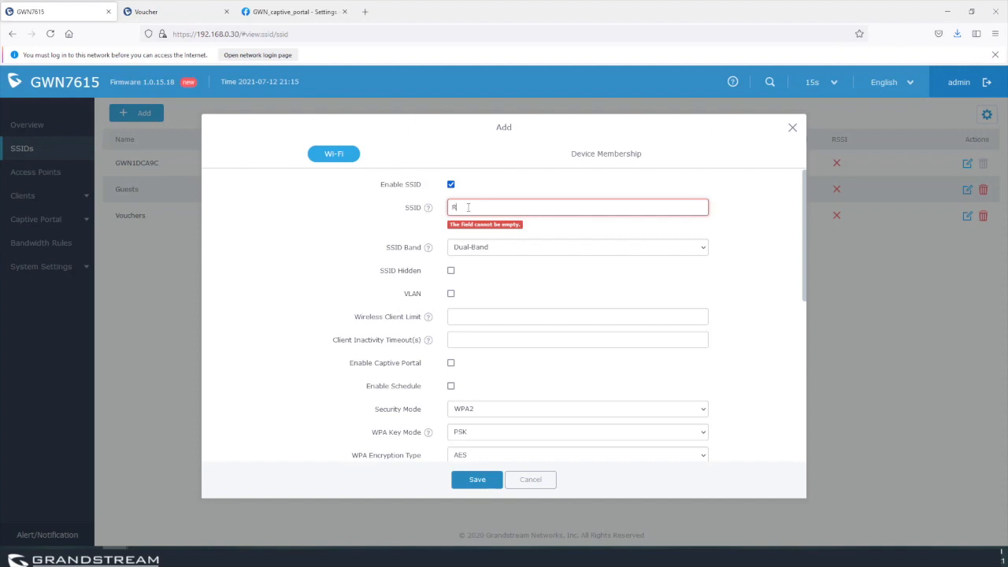
text(adius)
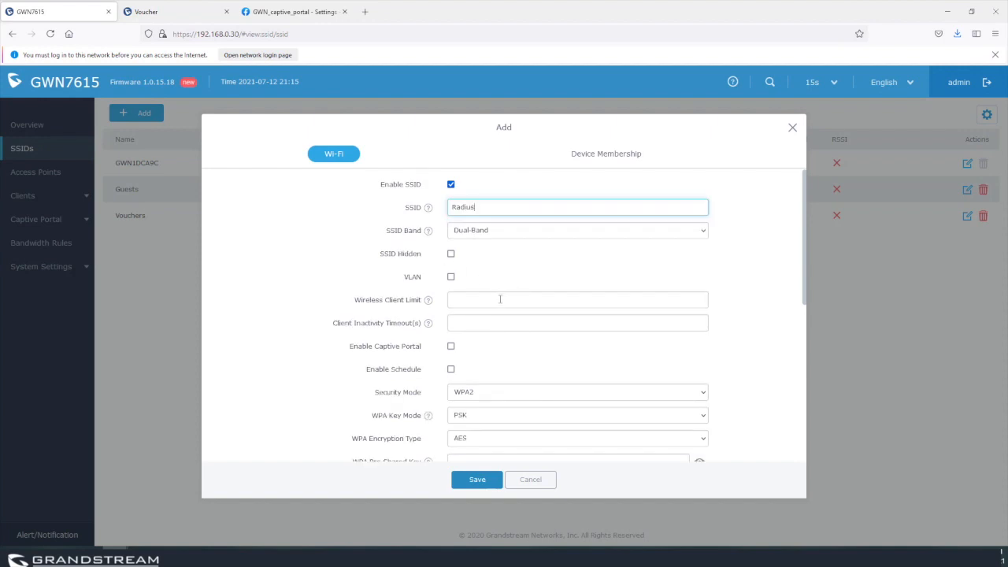
scroll(500, 300, down, 1)
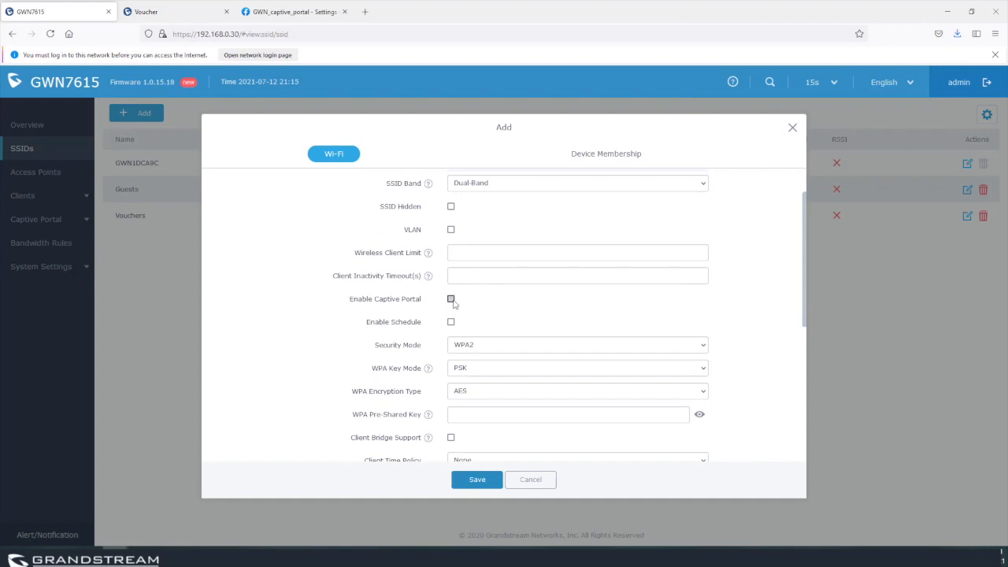
click(450, 299)
click(483, 324)
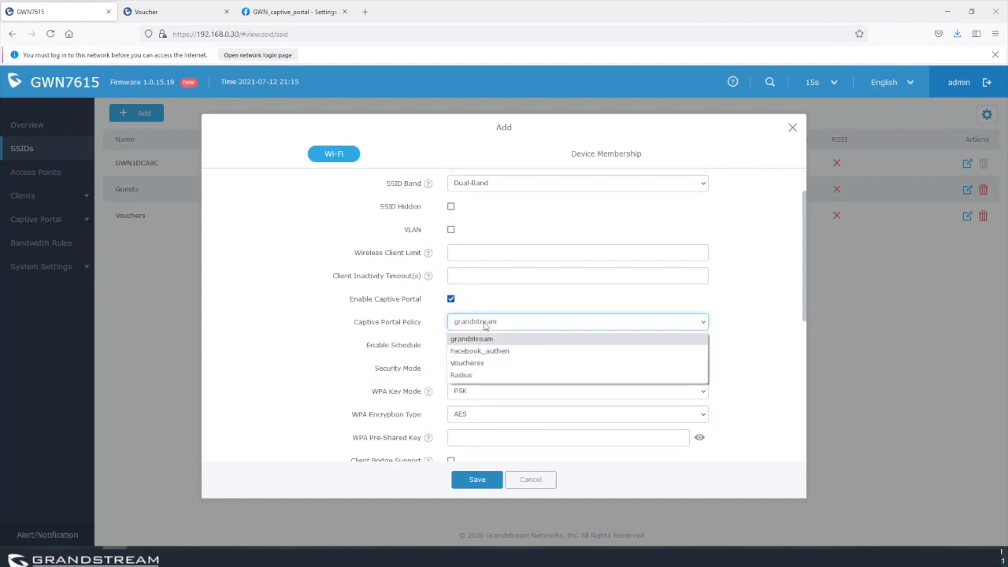
click(486, 375)
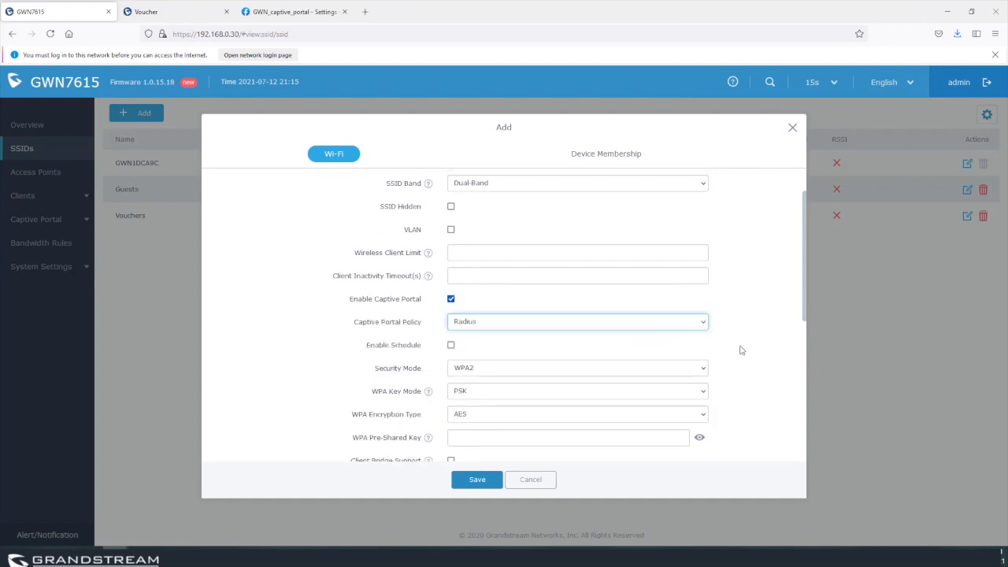
Try WPA/WPA2 with 802.1x key mode, then set the SSID's security back to Open.
scroll(740, 350, down, 1)
scroll(470, 295, up, 1)
click(476, 354)
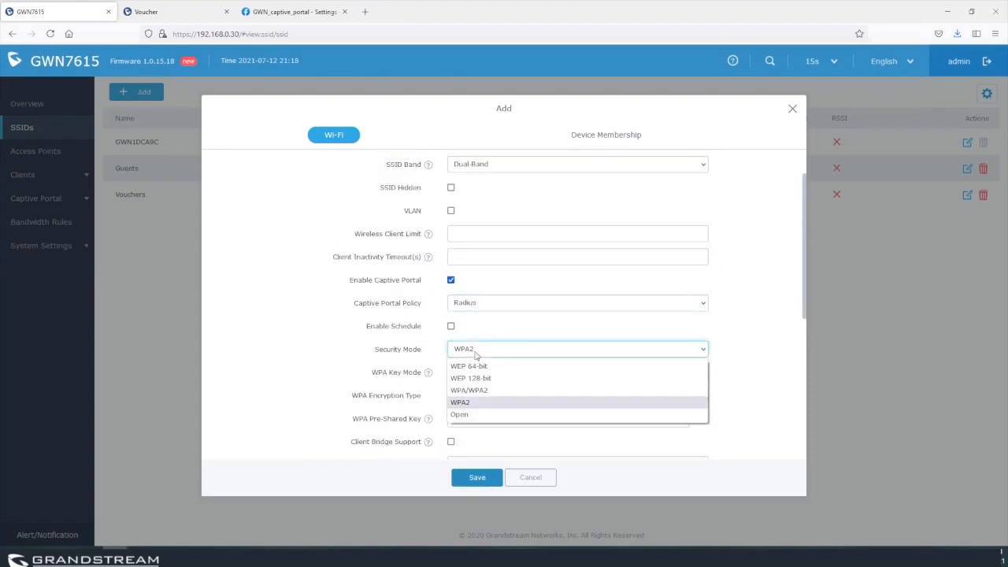
click(474, 414)
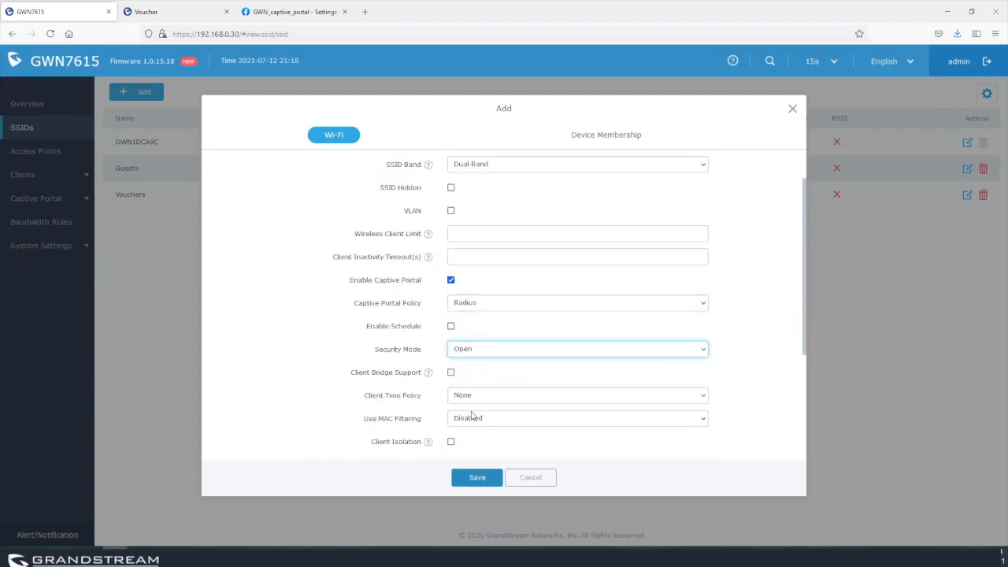
click(474, 354)
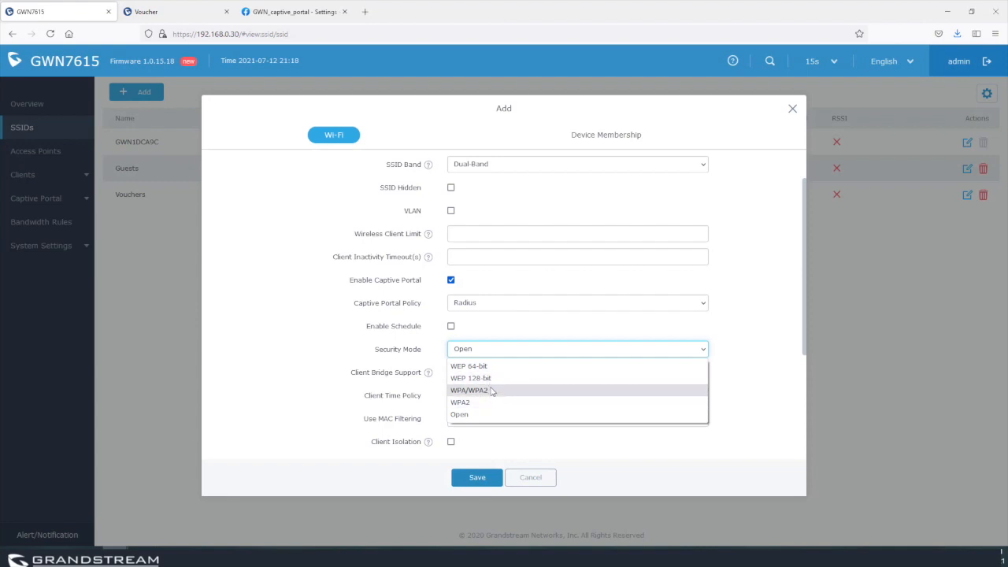
click(490, 391)
click(475, 376)
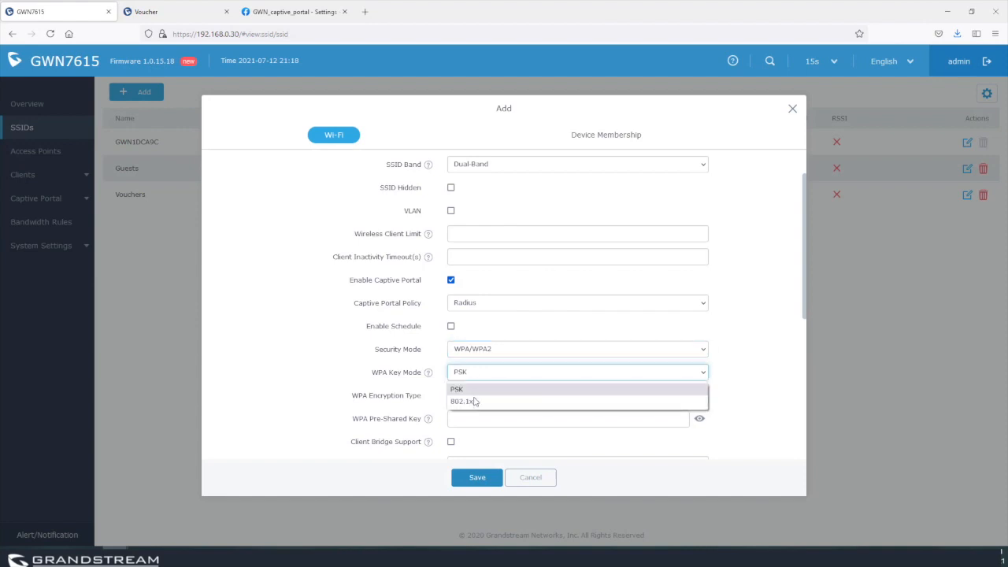
click(464, 402)
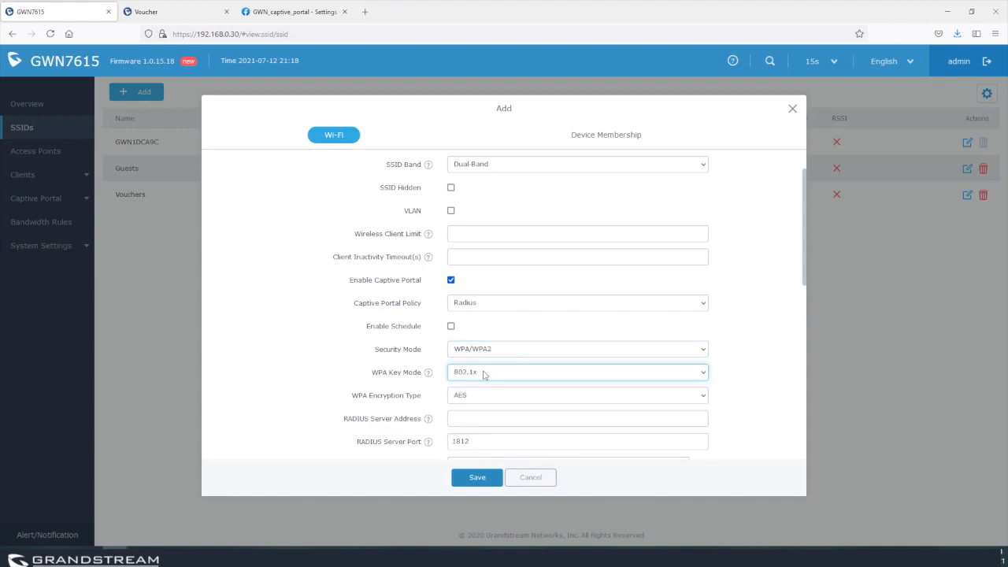
click(485, 355)
click(476, 416)
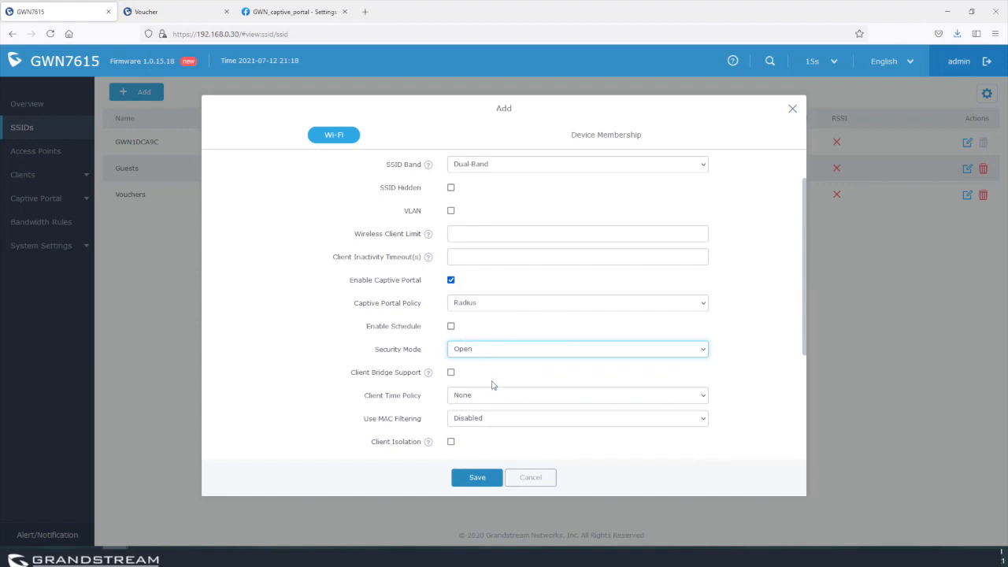
scroll(493, 385, down, 2)
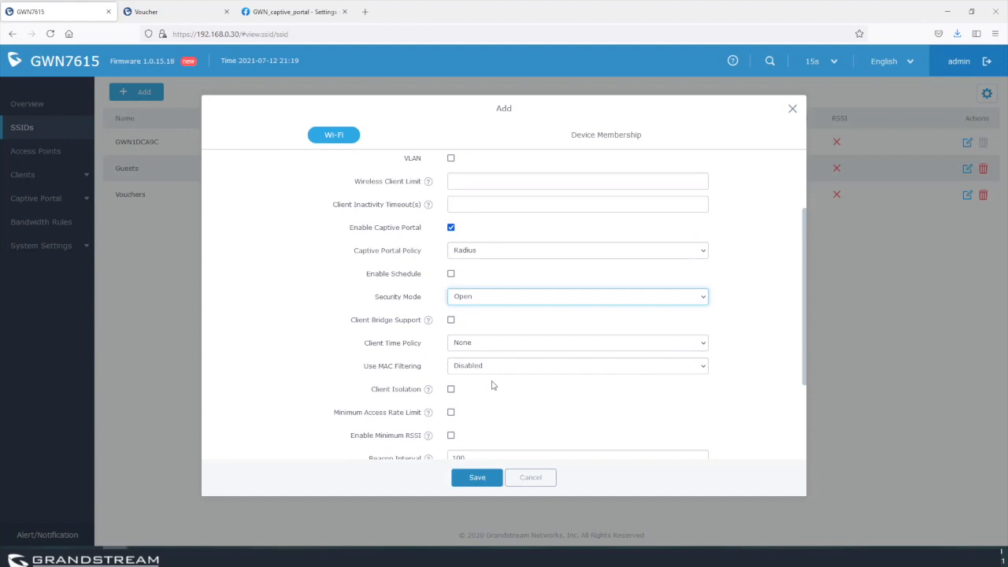
scroll(492, 385, down, 5)
scroll(493, 382, up, 3)
Add access point C0:74:AD:1D:CA:9C as a member device and save the Radius SSID.
click(610, 138)
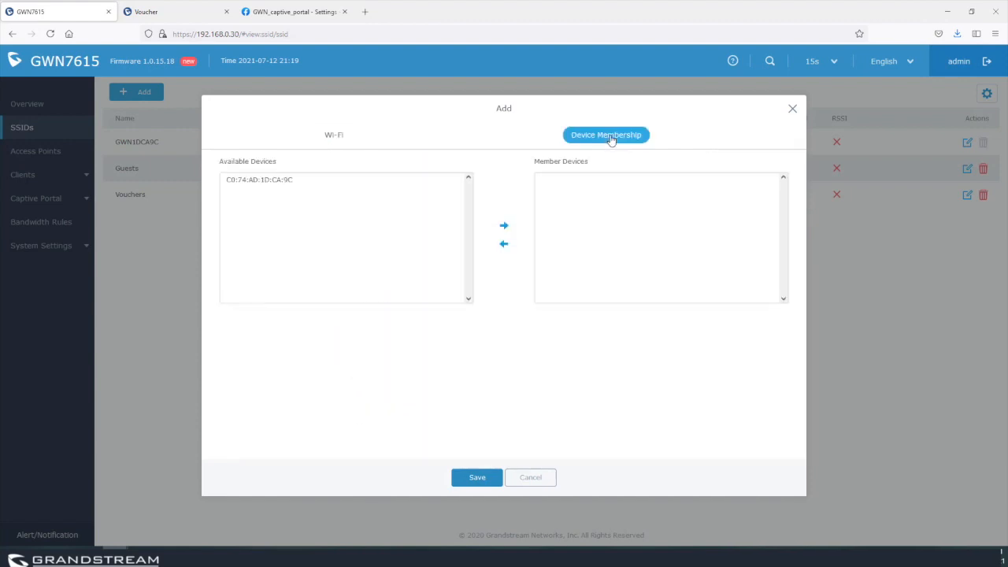
click(278, 182)
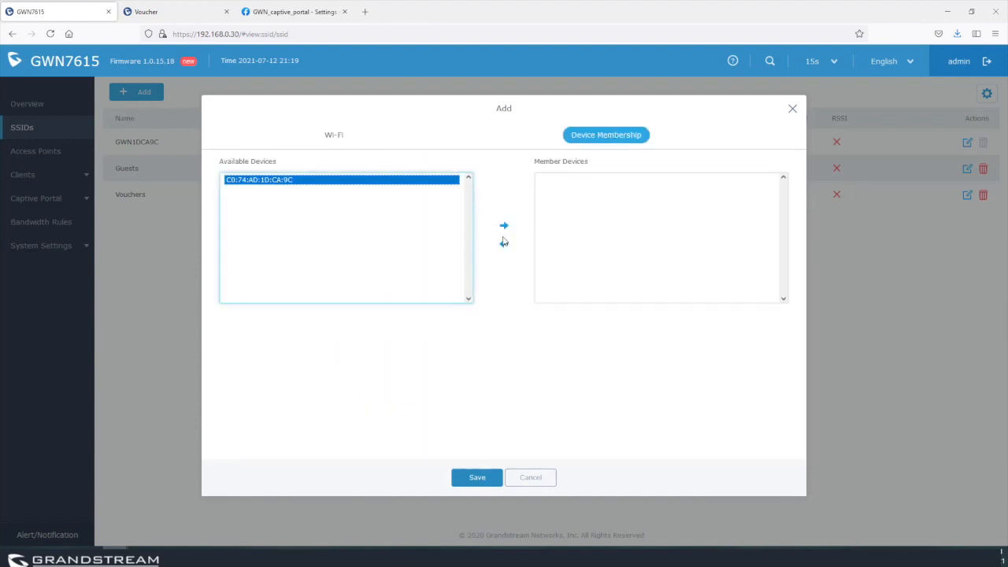
click(504, 226)
click(478, 478)
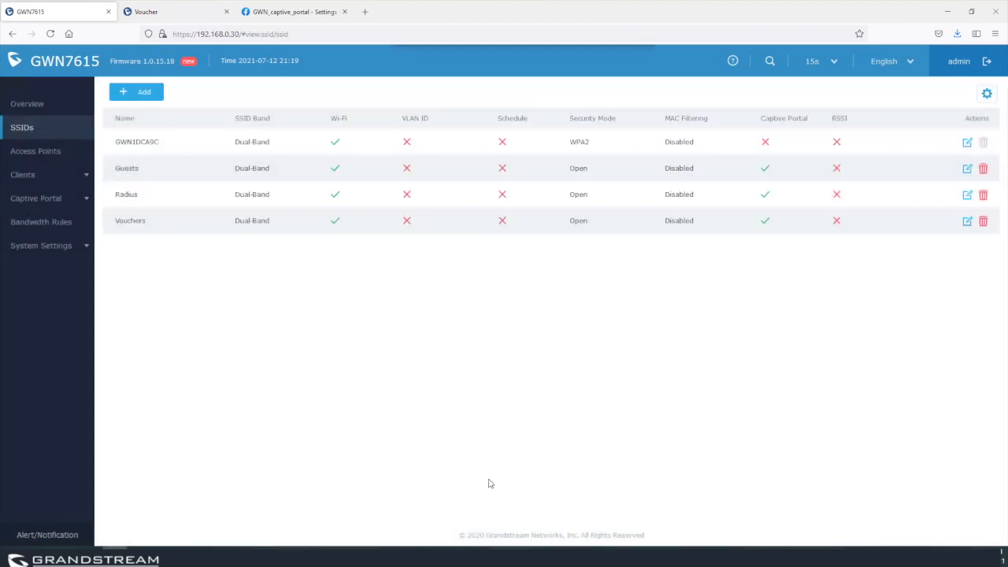
Apply the pending Radius policy and SSID changes from the top notification bar.
click(563, 63)
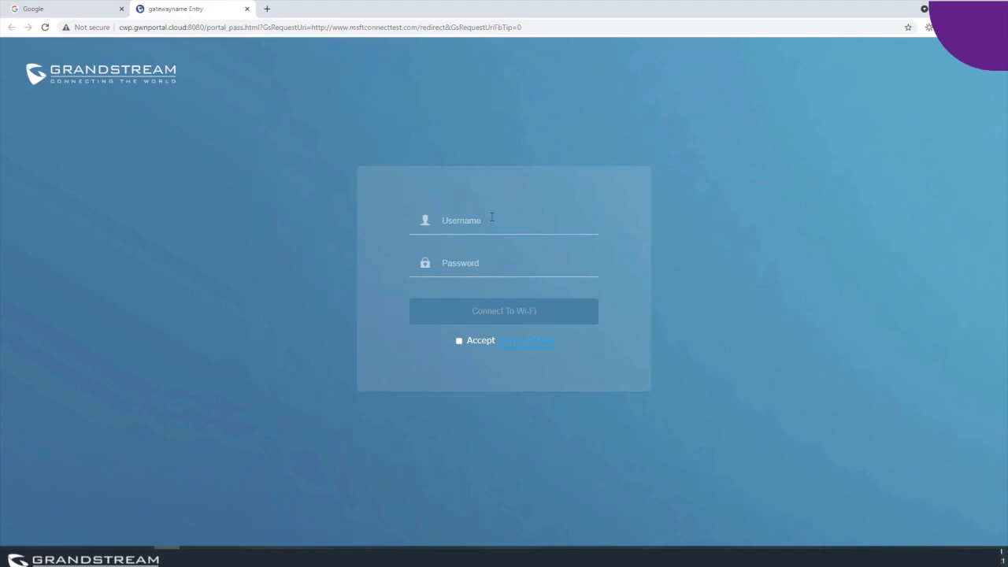
Sign in on the portal with the guest username and password, accepting the terms.
click(492, 218)
text(abdel)
key(Tab)
text(************)
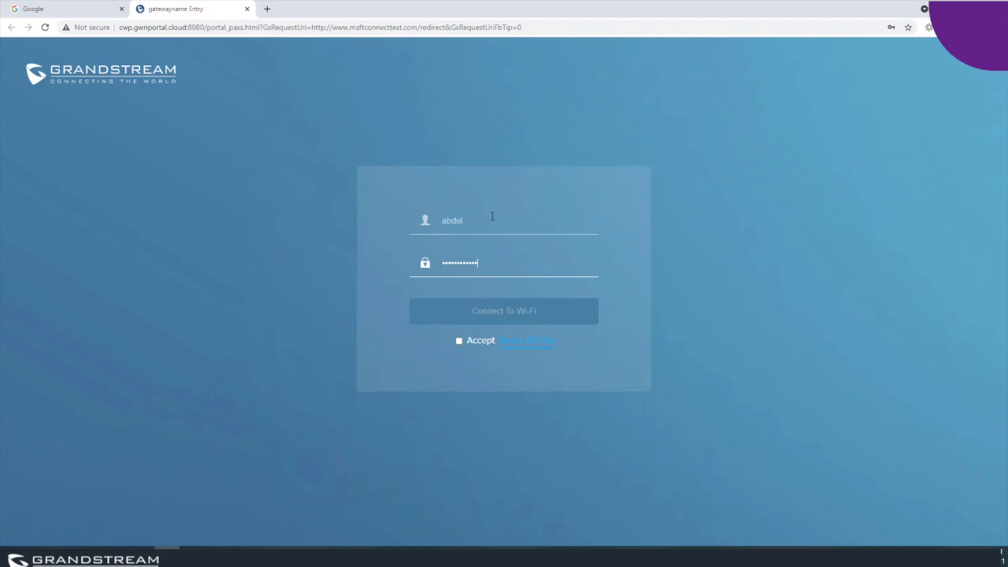
click(459, 340)
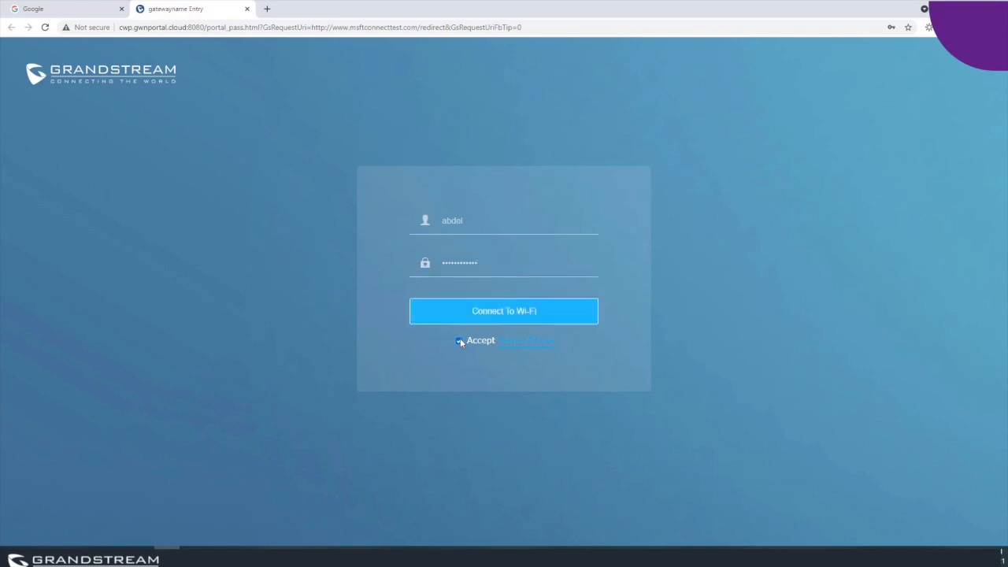
click(501, 319)
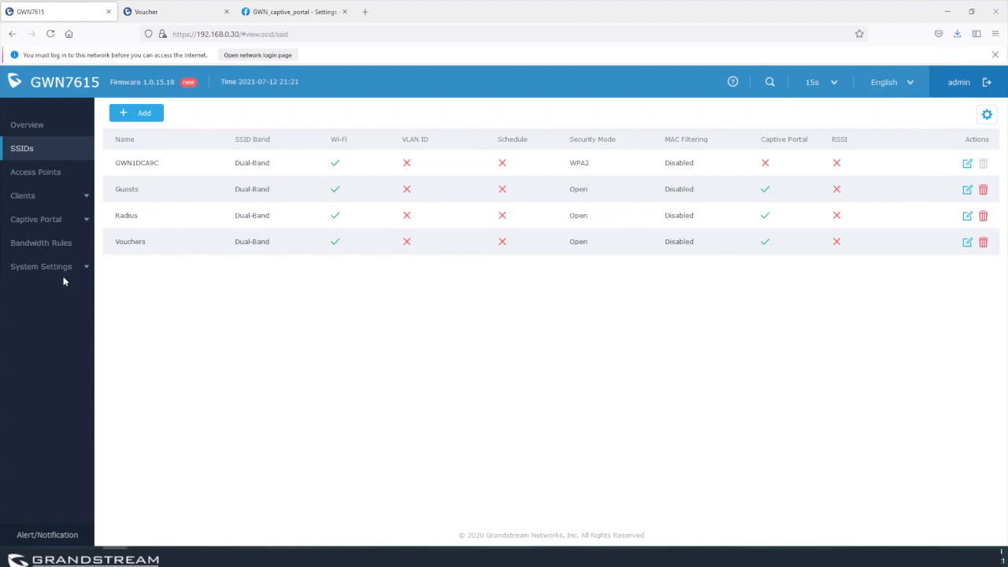
Start a new captive portal policy named Password from the Policy List.
click(49, 221)
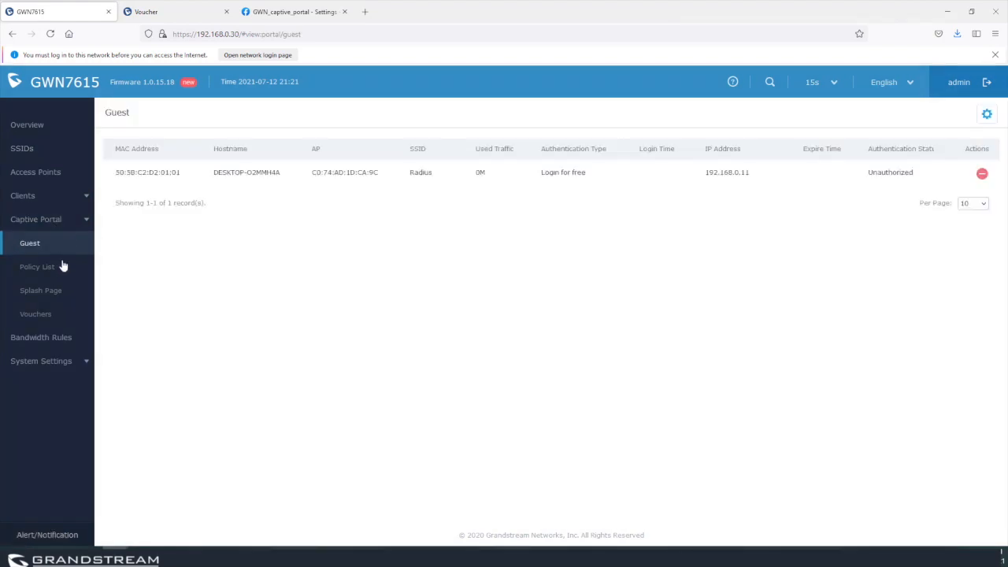
click(48, 265)
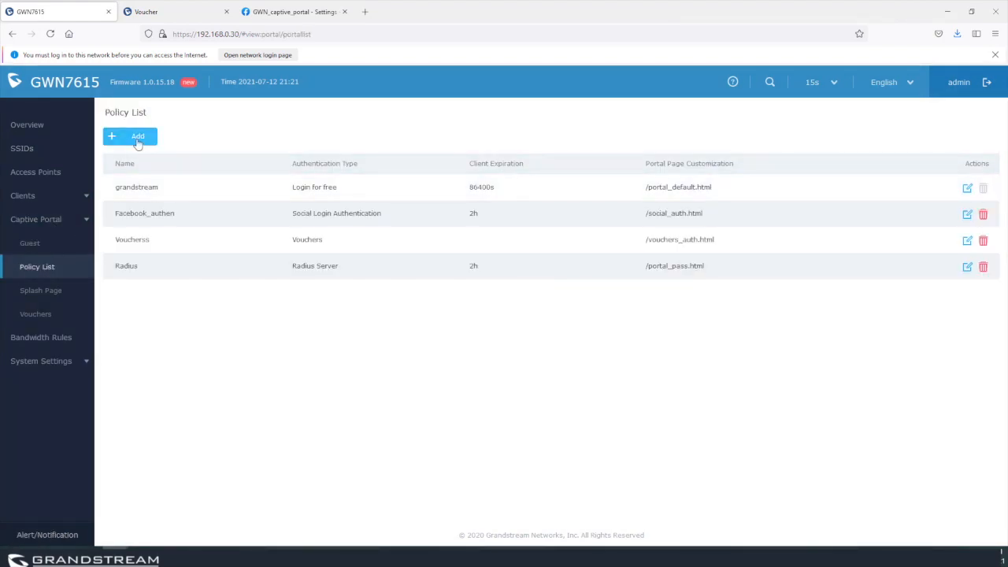
click(138, 138)
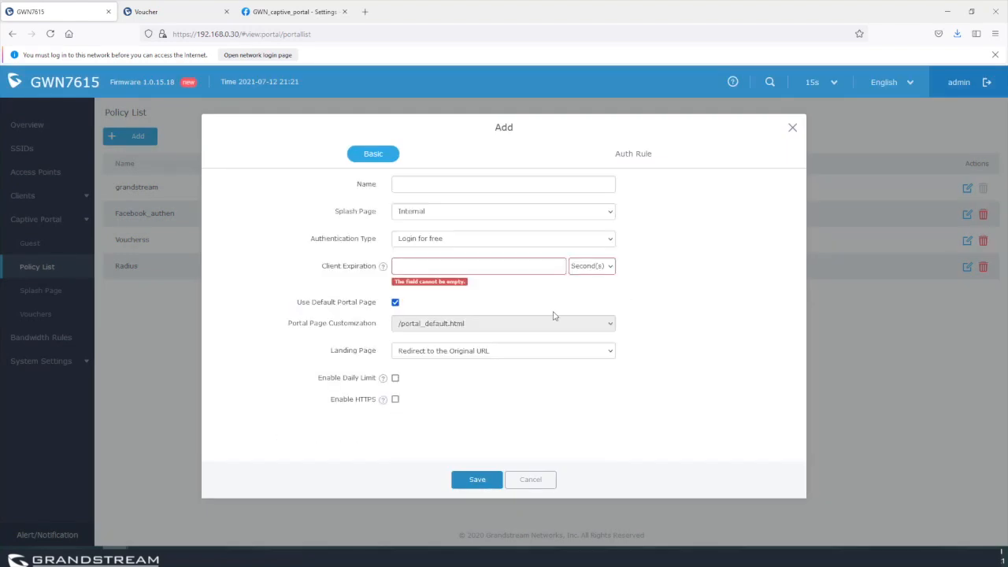
click(443, 183)
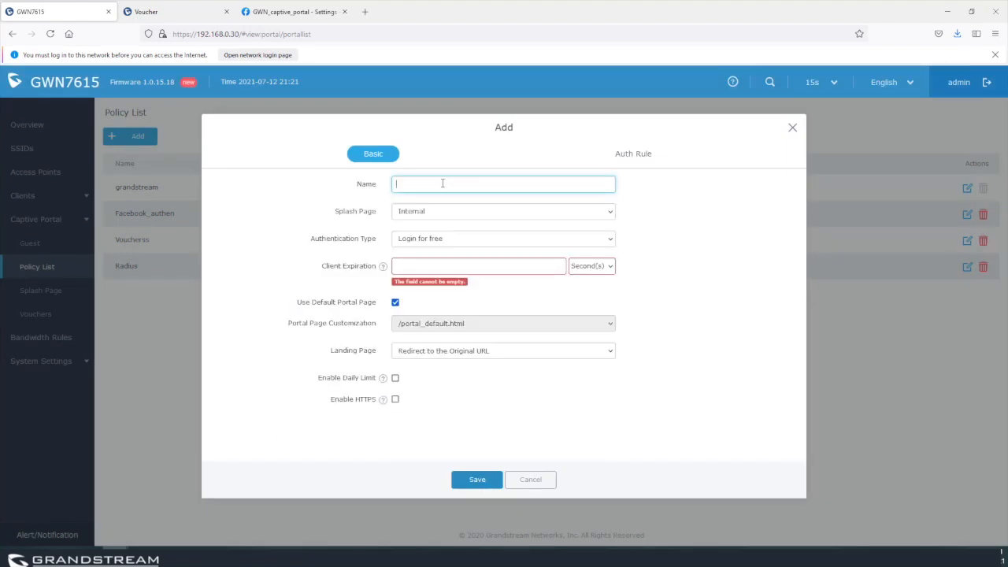
text(Password)
Set Login with password authentication, 2-hour client expiration, enter the portal password, and save.
click(431, 242)
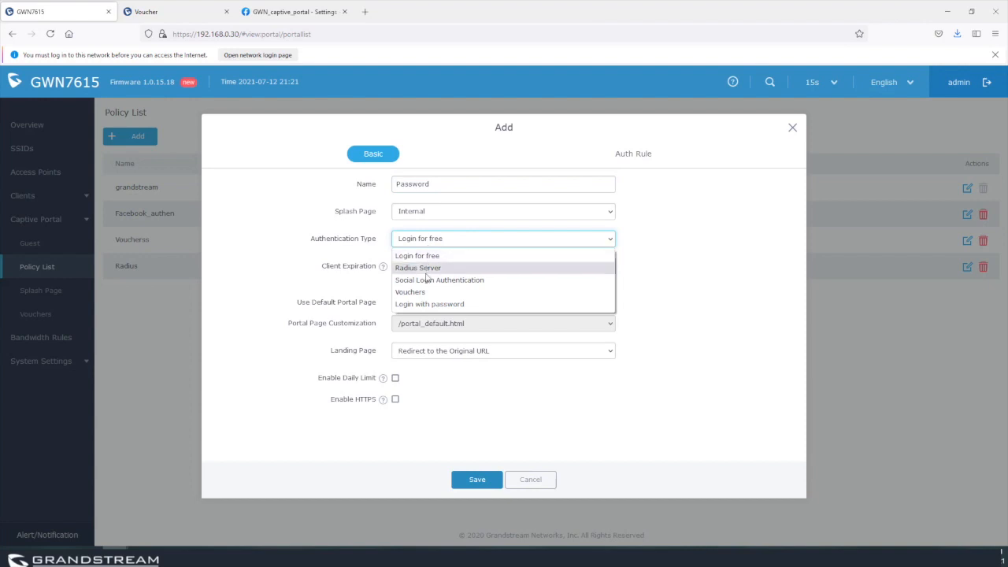
click(430, 304)
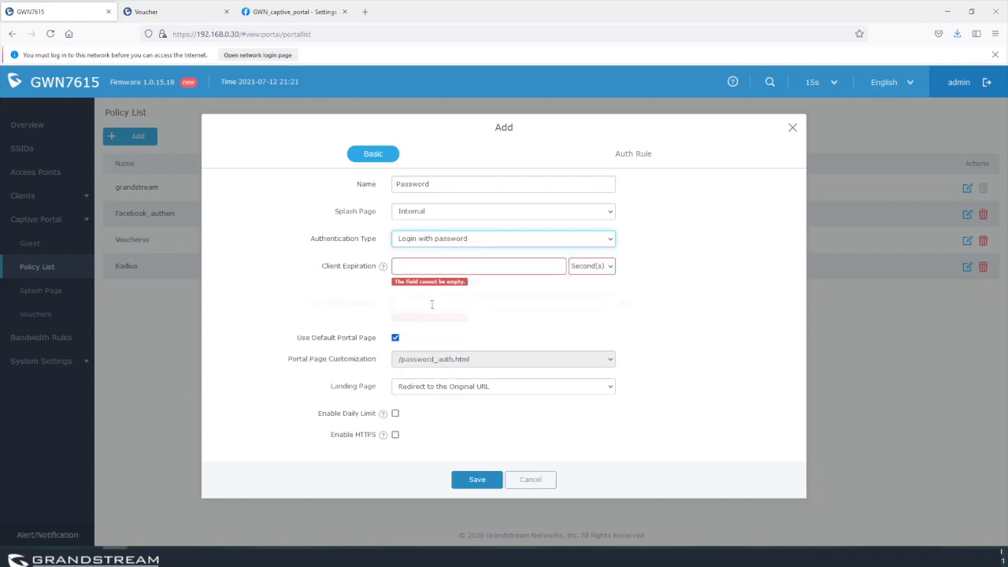
click(426, 266)
text(2)
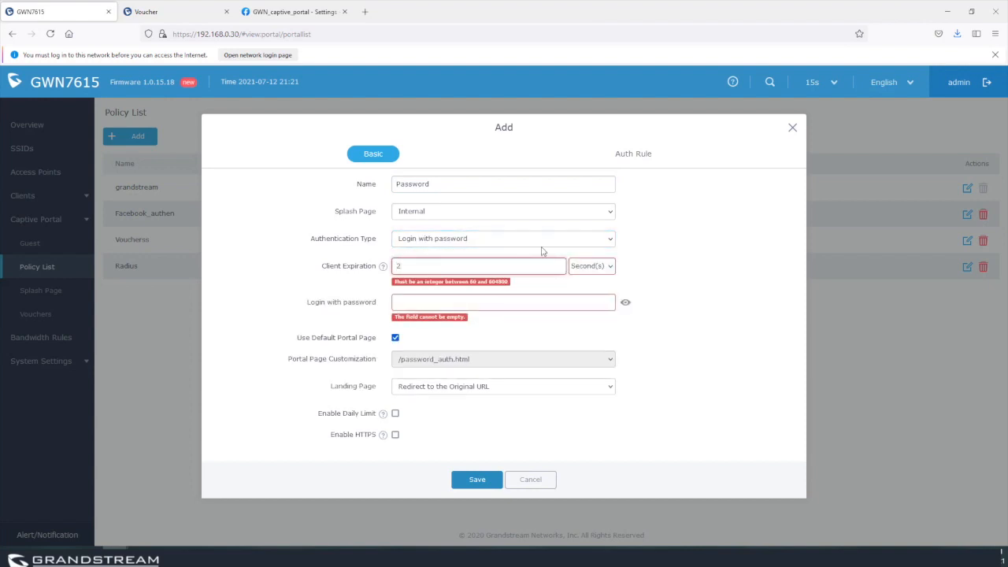
click(584, 266)
click(584, 295)
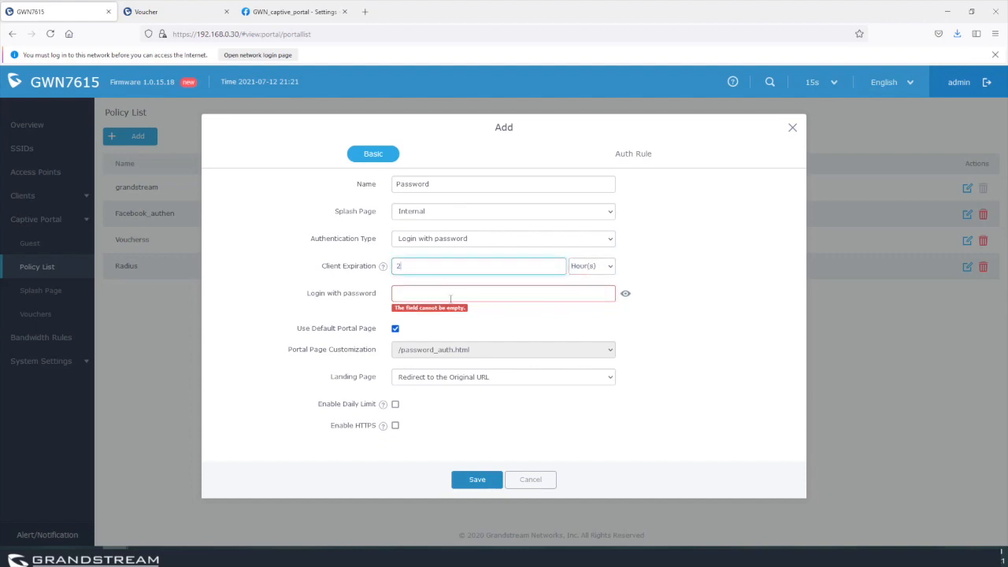
click(439, 294)
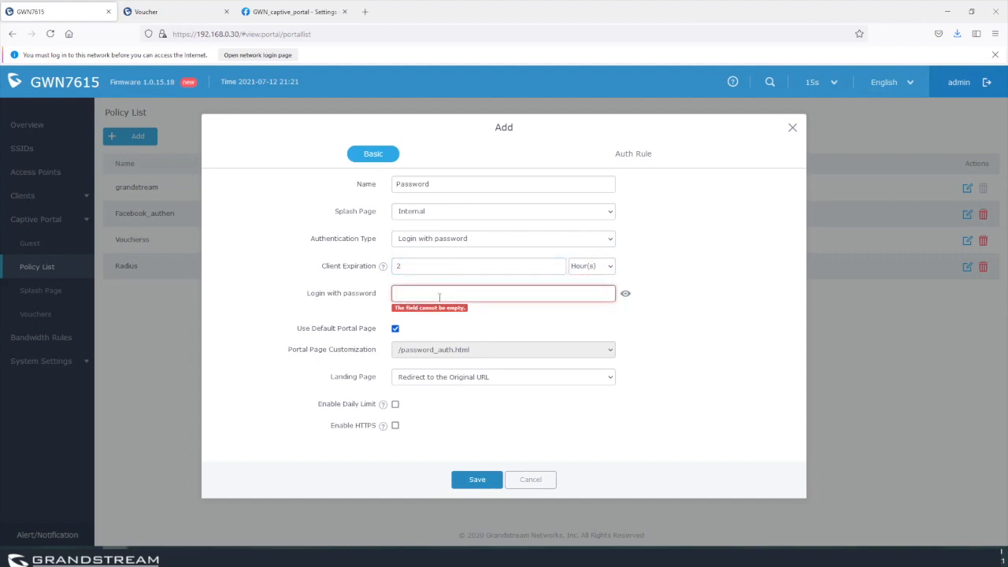
text(1234)
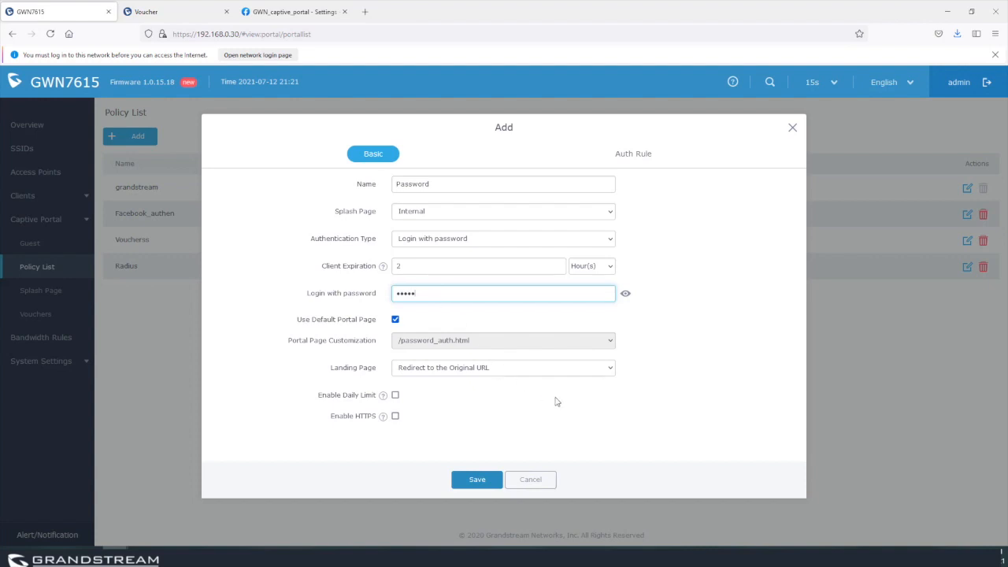
click(477, 481)
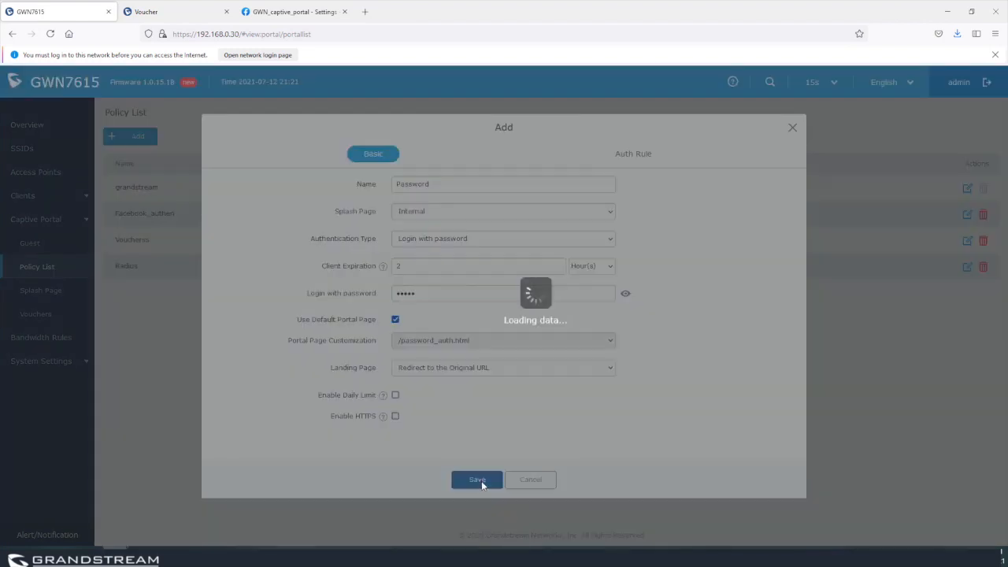
Add an enabled SSID named password_based_wifi with captive portal using the Password policy.
click(21, 150)
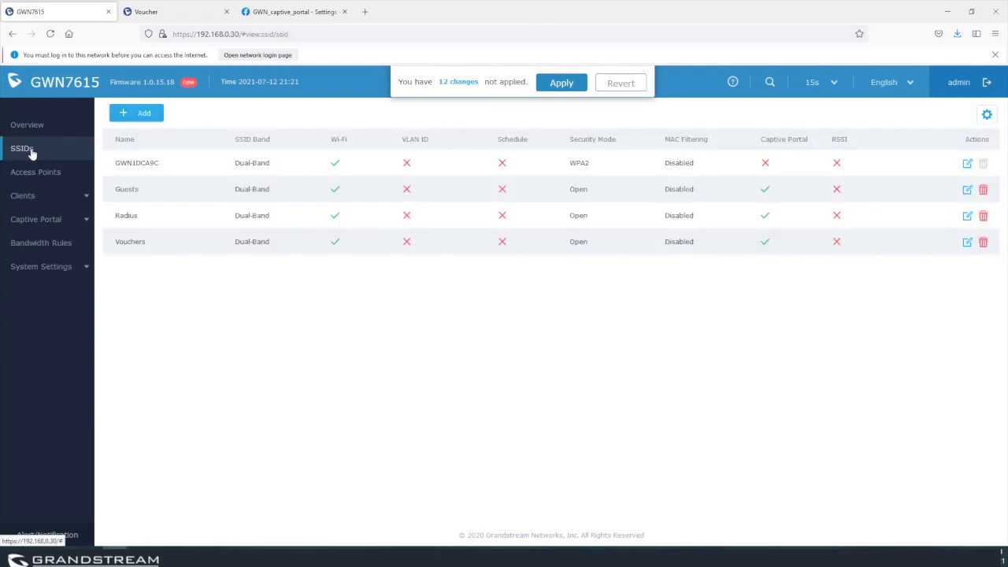
click(144, 112)
click(451, 185)
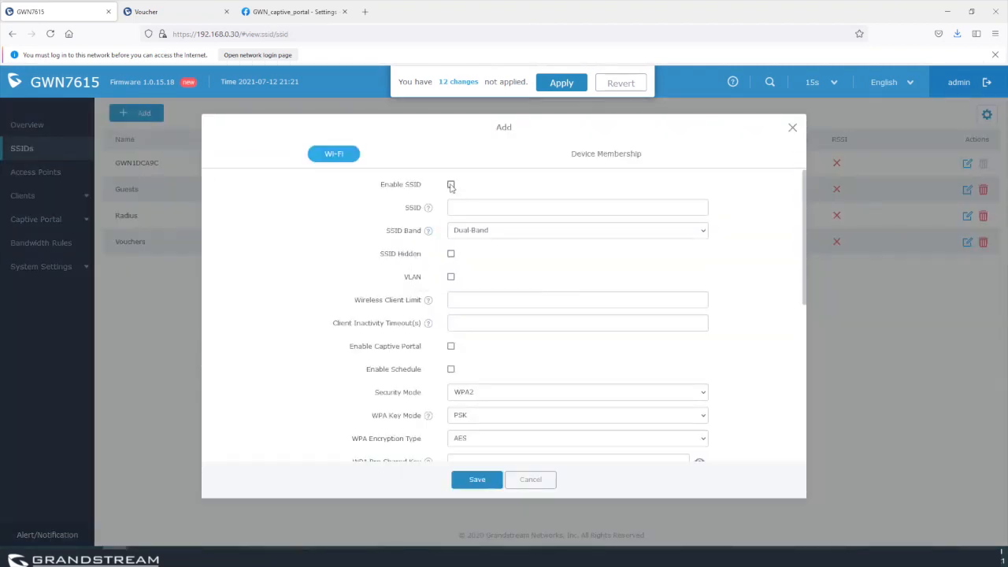
click(459, 207)
text(password)
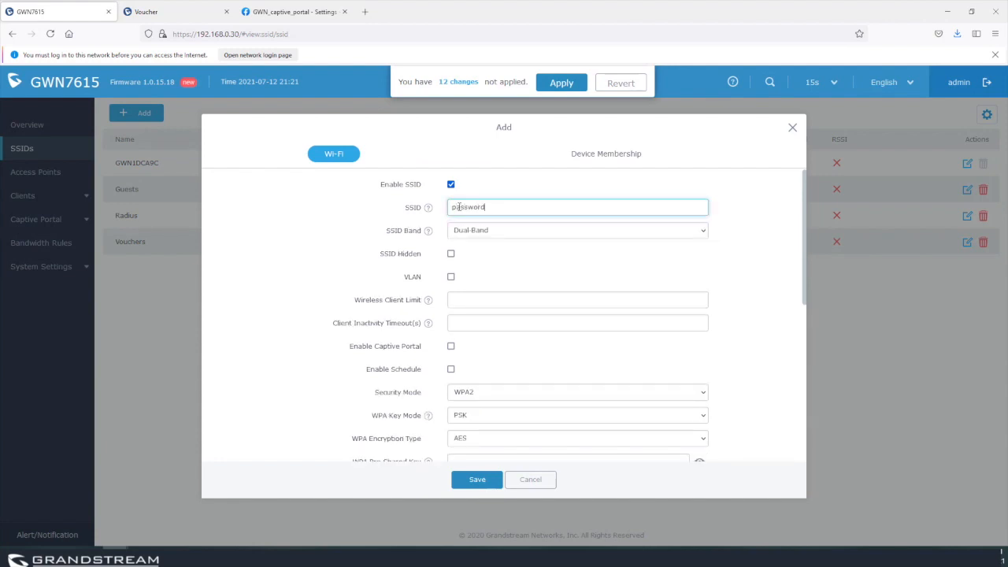
text(_bas)
text(ed_wif)
text(fi)
click(451, 348)
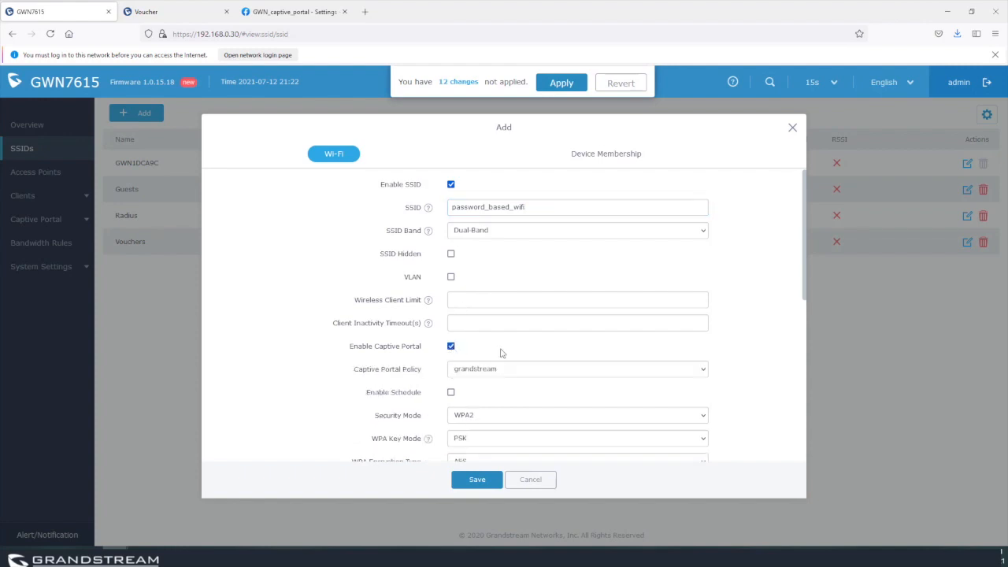
click(504, 371)
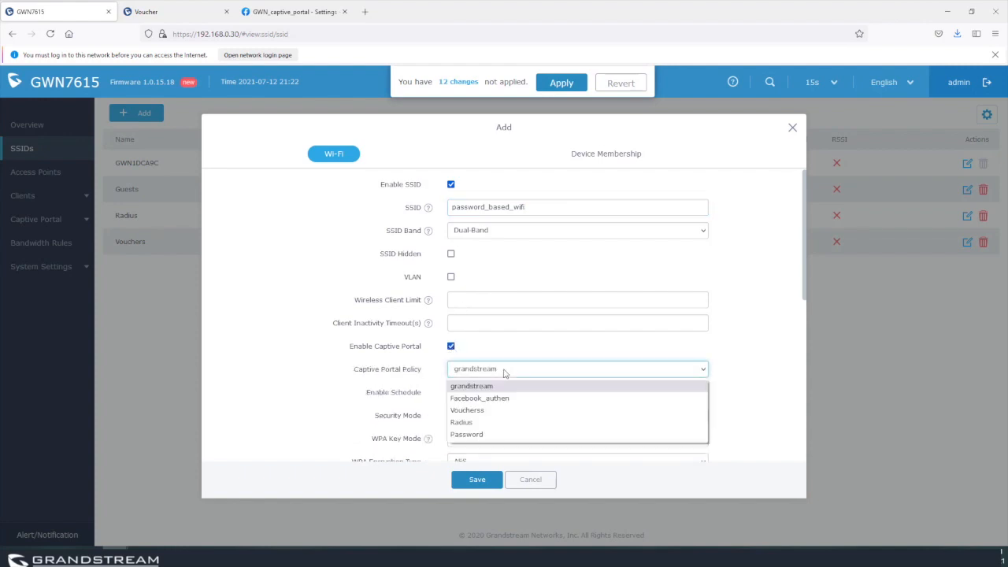
click(481, 435)
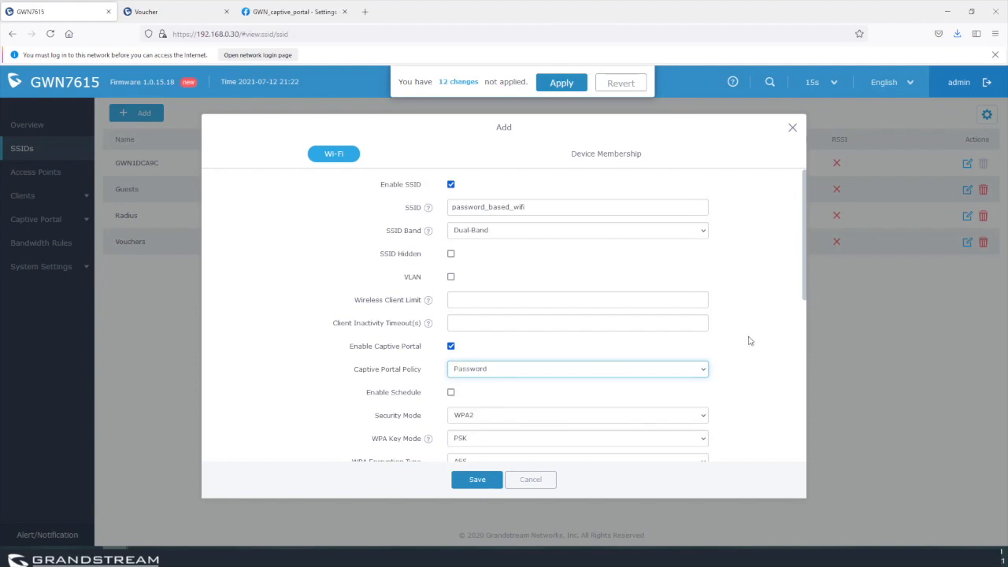
Make the SSID Open and add access point C0:74:AD:1D:CA:9C as a member.
scroll(750, 341, down, 3)
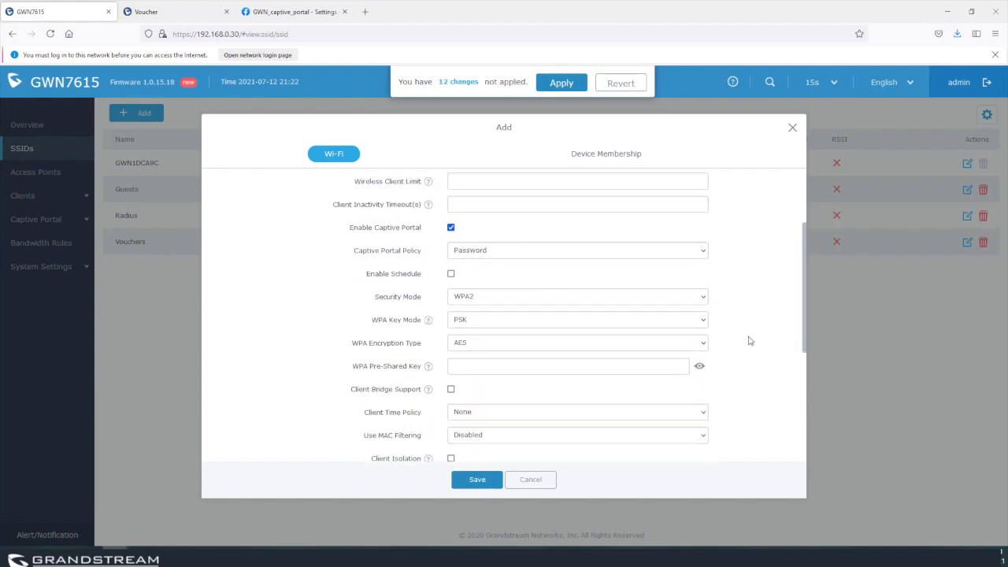
click(618, 155)
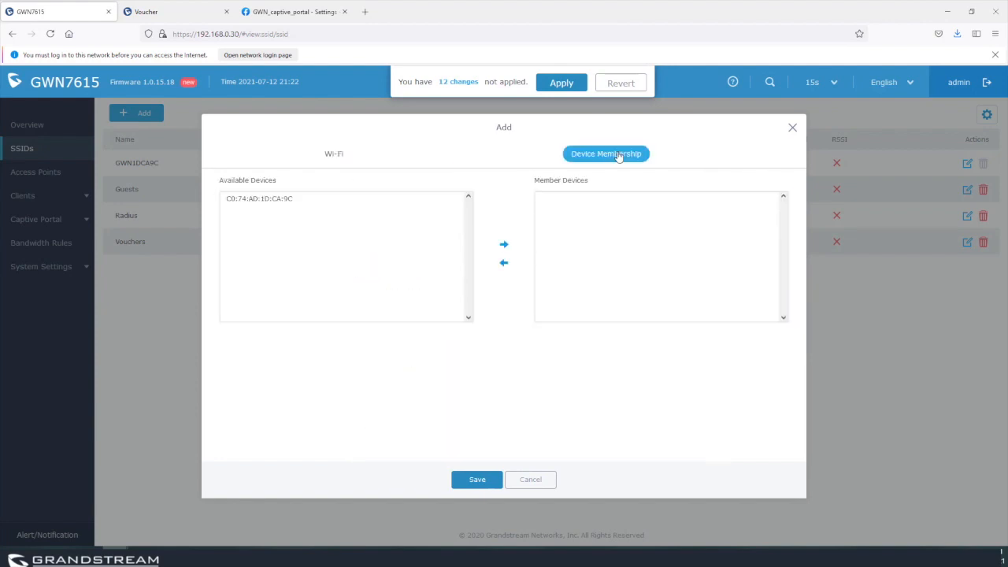
click(332, 155)
scroll(481, 381, down, 1)
click(486, 356)
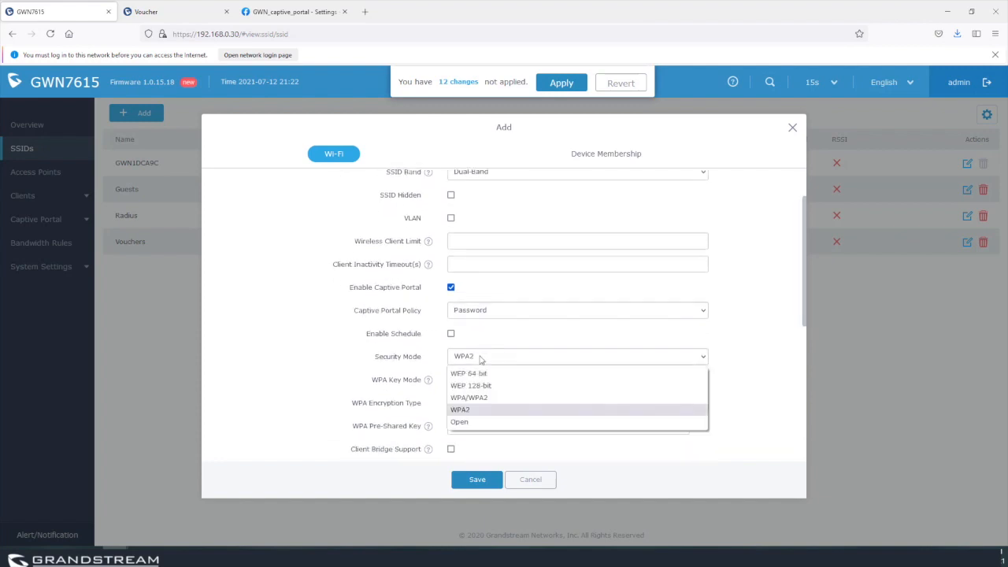
click(472, 409)
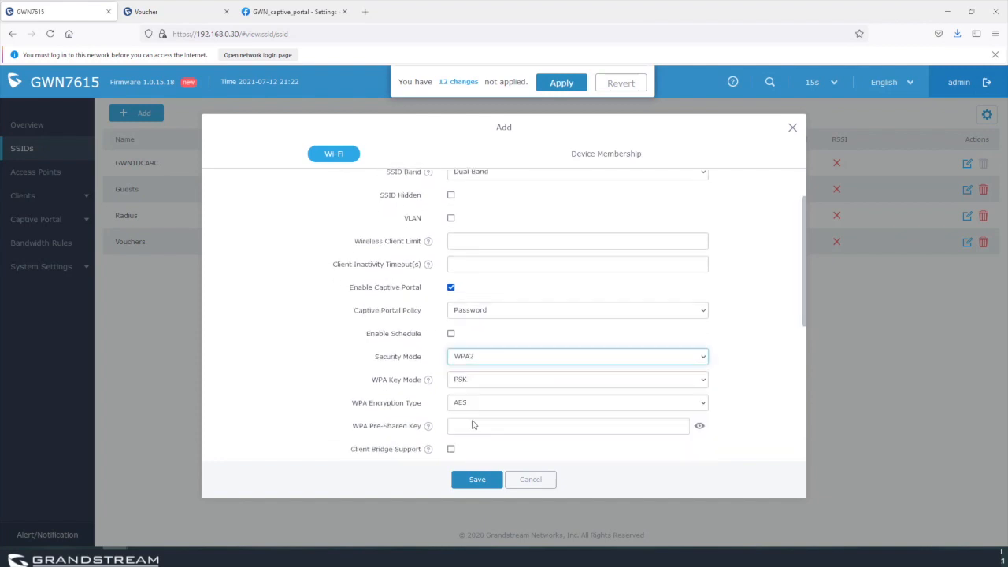
click(610, 155)
click(262, 199)
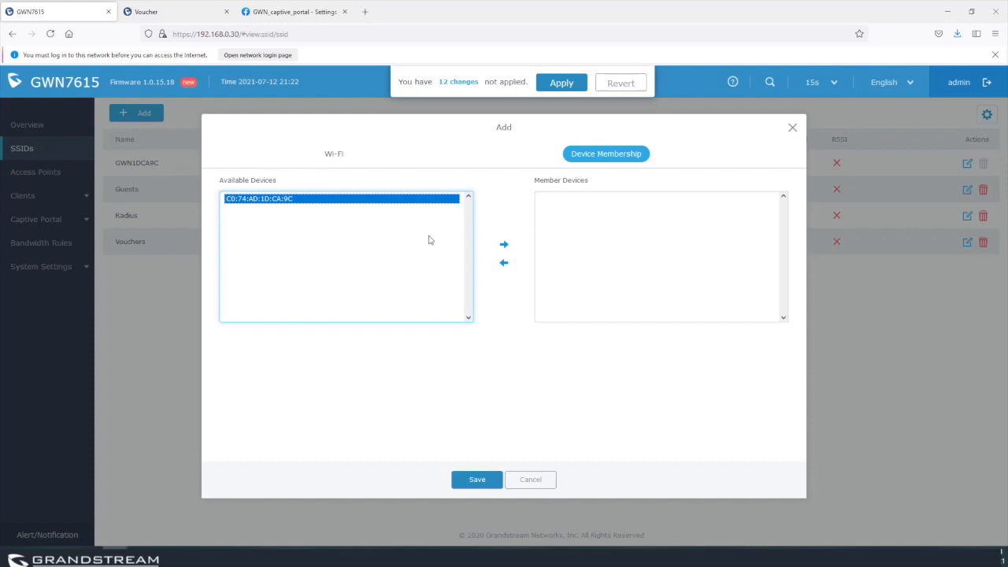
click(504, 244)
Try WPA/WPA2 with a pre-shared key, revert security to Open, keep the Password policy, and save.
click(333, 153)
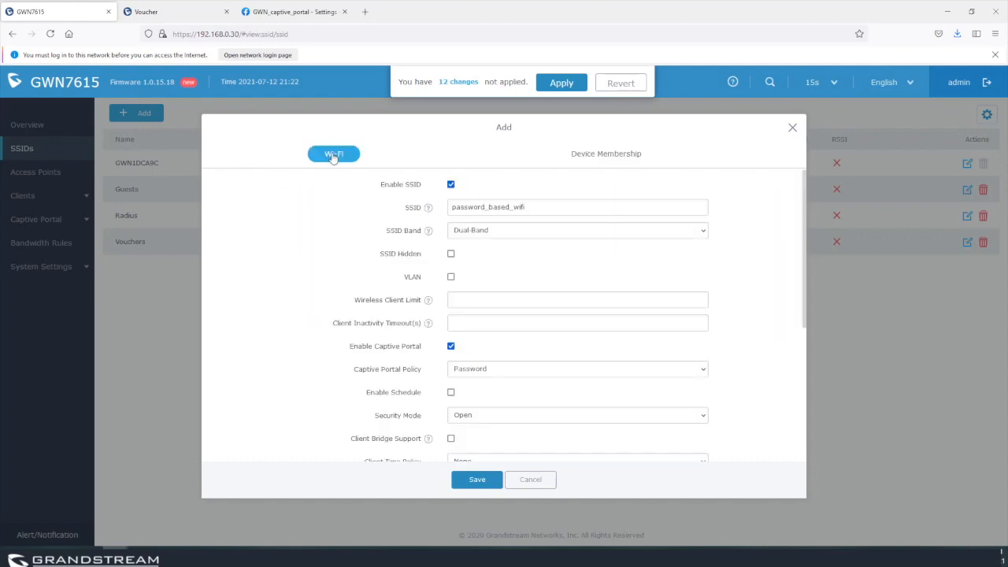
scroll(495, 368, down, 1)
click(494, 368)
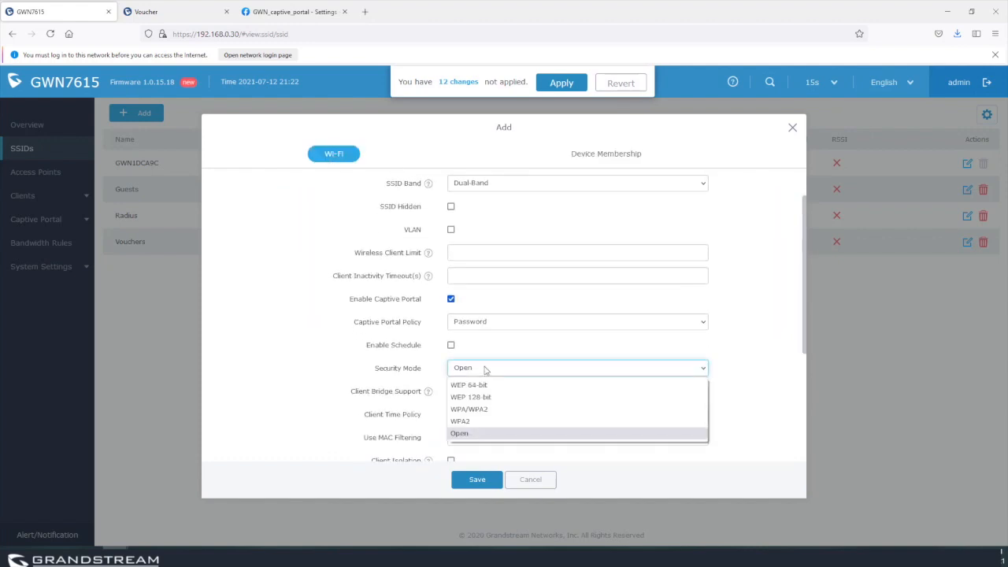
click(483, 410)
click(526, 437)
text(•••••••••)
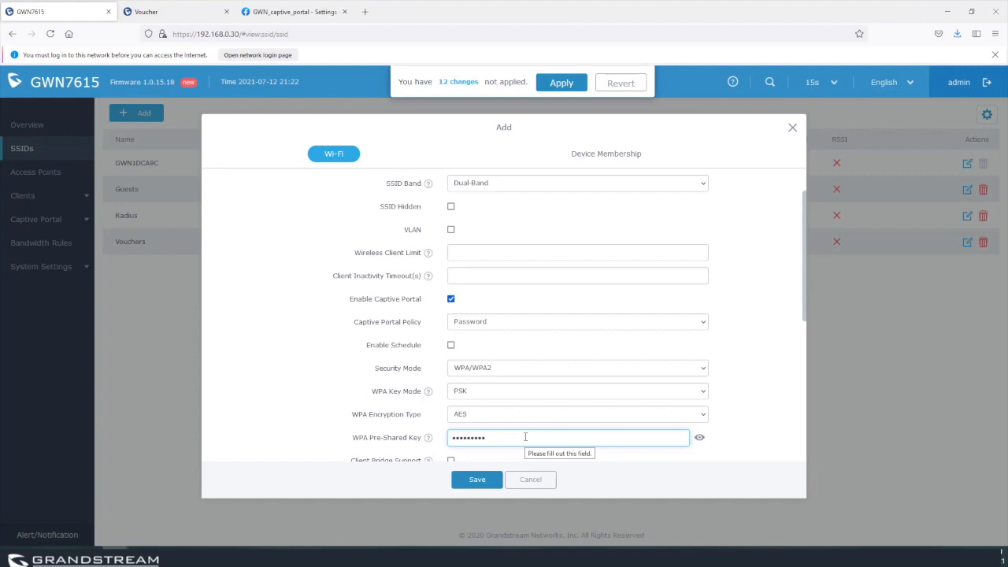
click(506, 323)
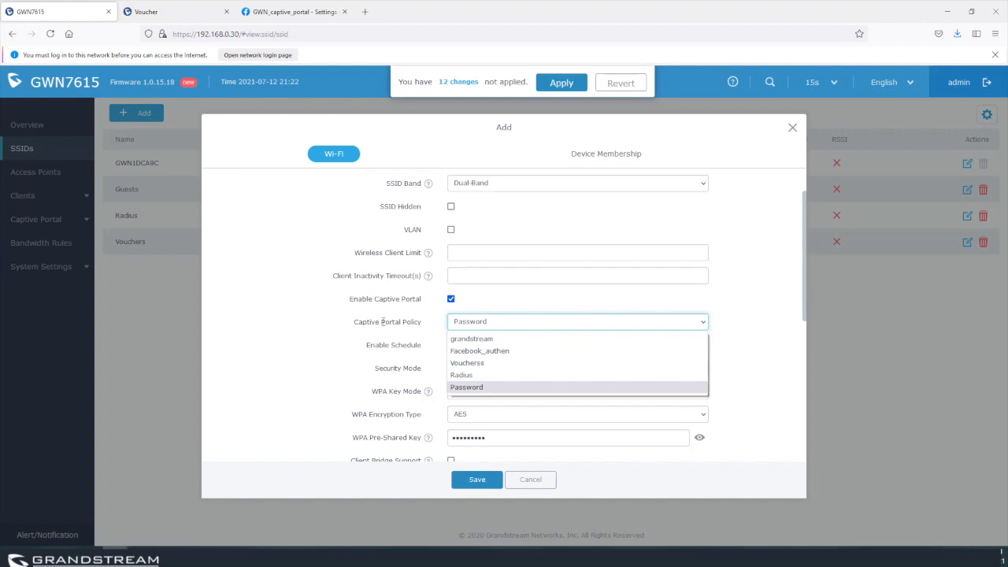
click(333, 382)
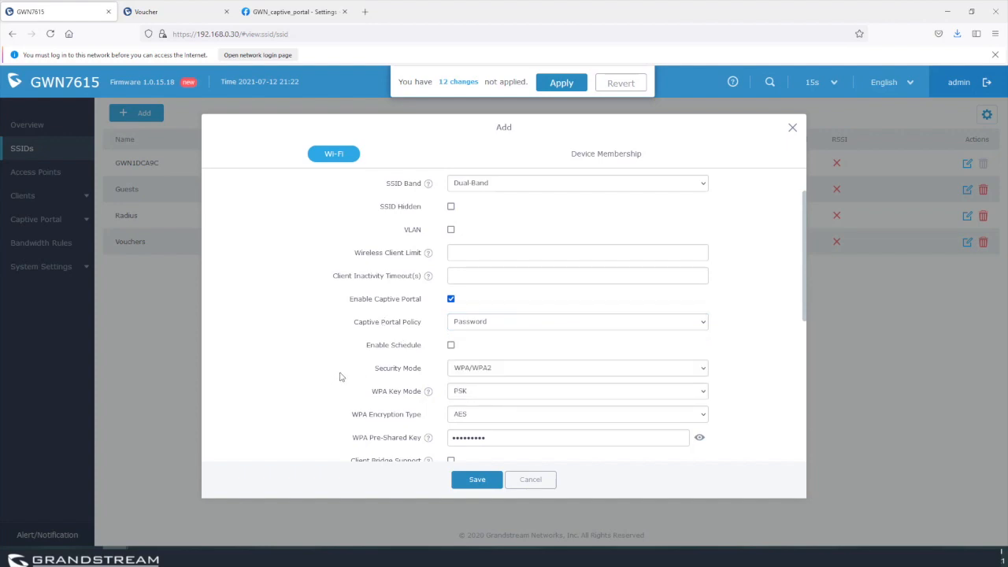
click(492, 440)
double_click(447, 442)
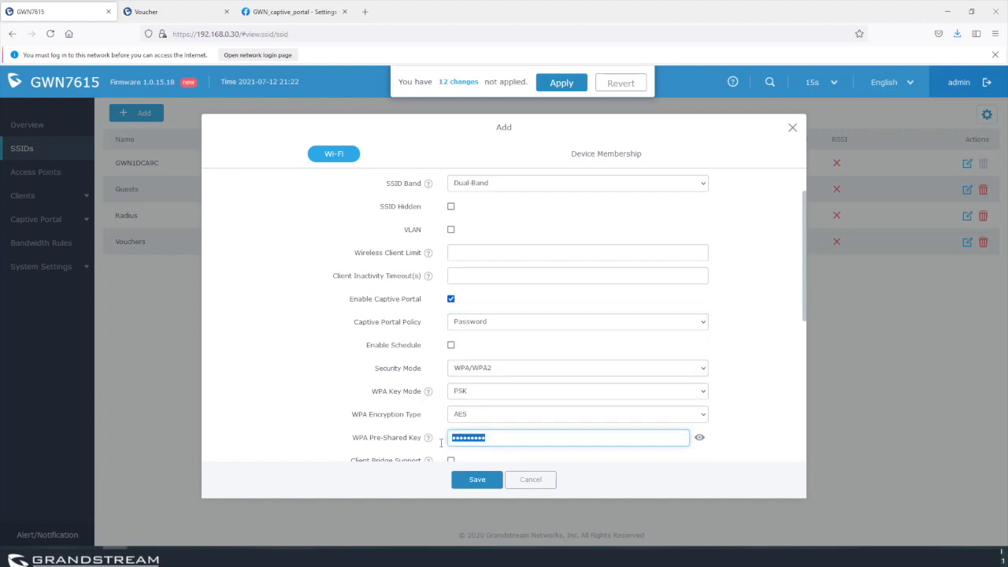
click(490, 370)
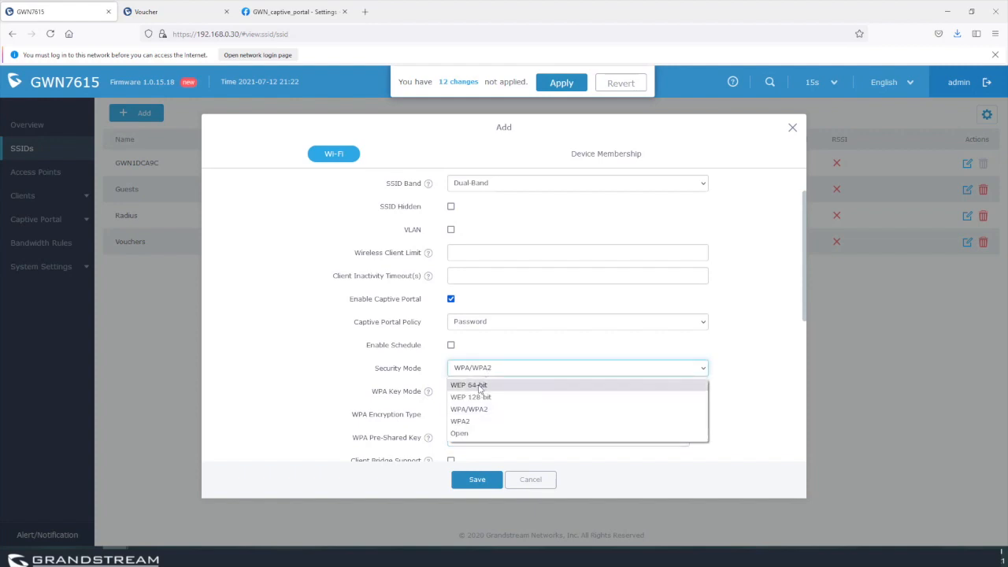
click(474, 433)
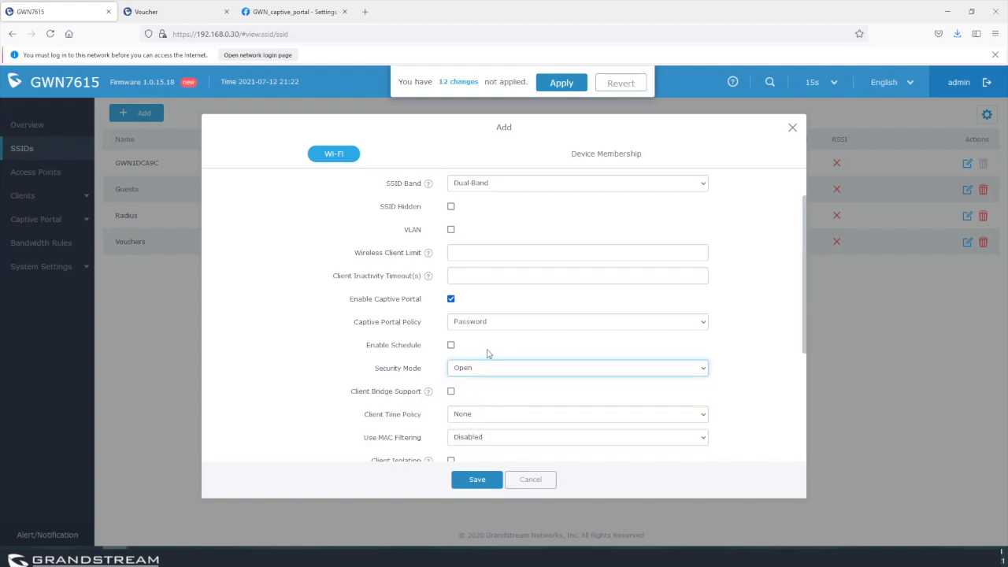
click(477, 480)
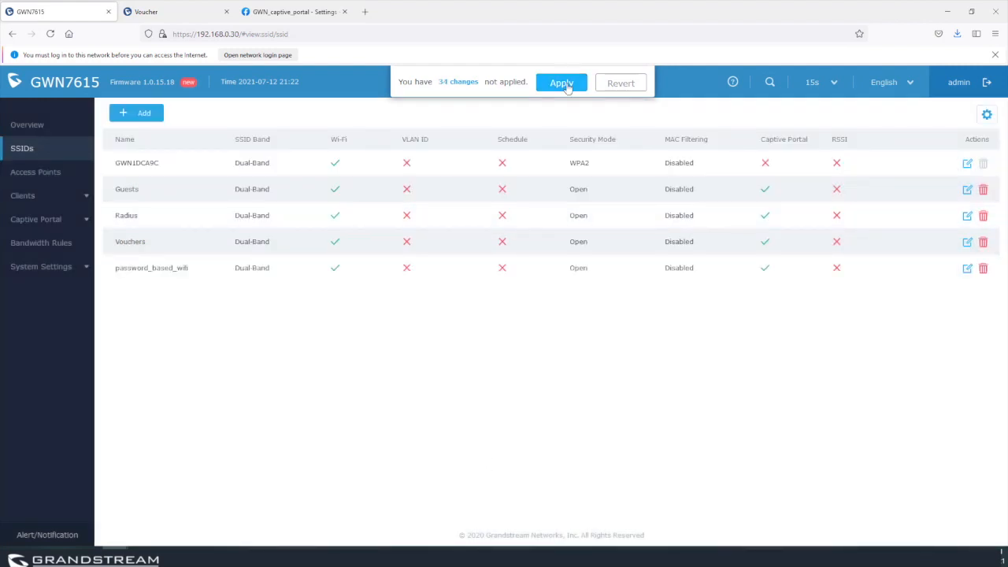
Apply pending changes and view the captive portal guest list, noting the Facebook Authentication guest.
click(563, 83)
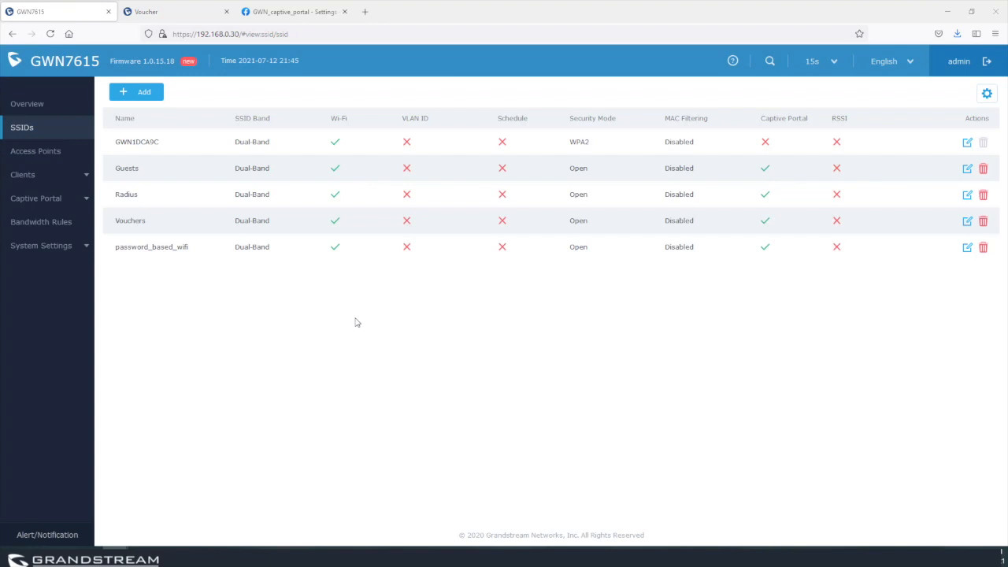
click(38, 199)
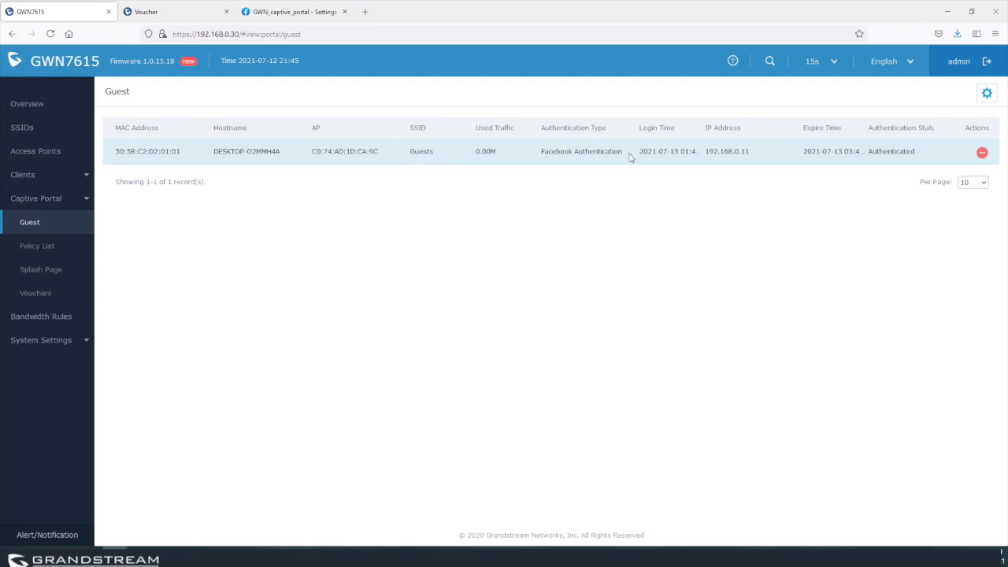
drag(632, 156, 534, 158)
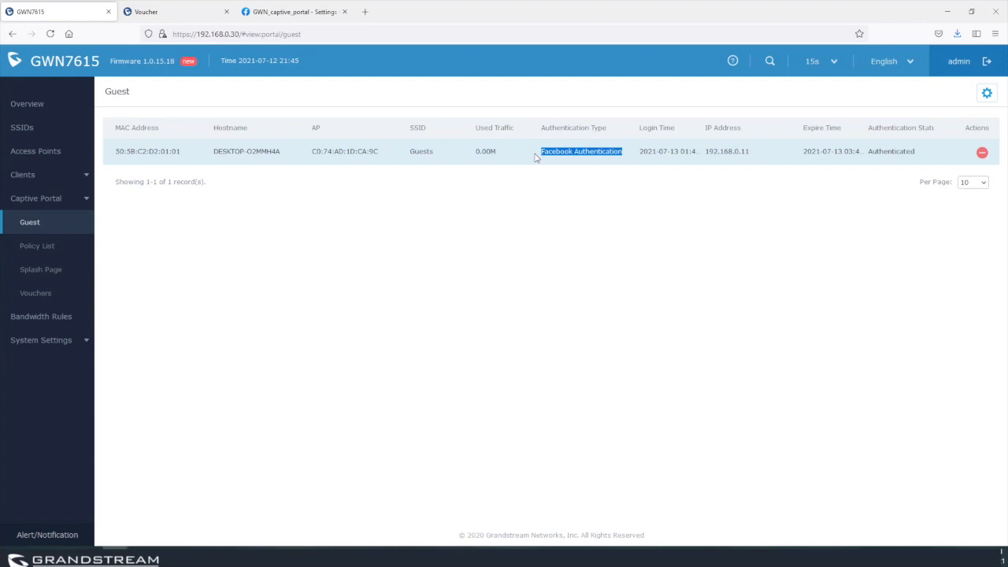
click(535, 158)
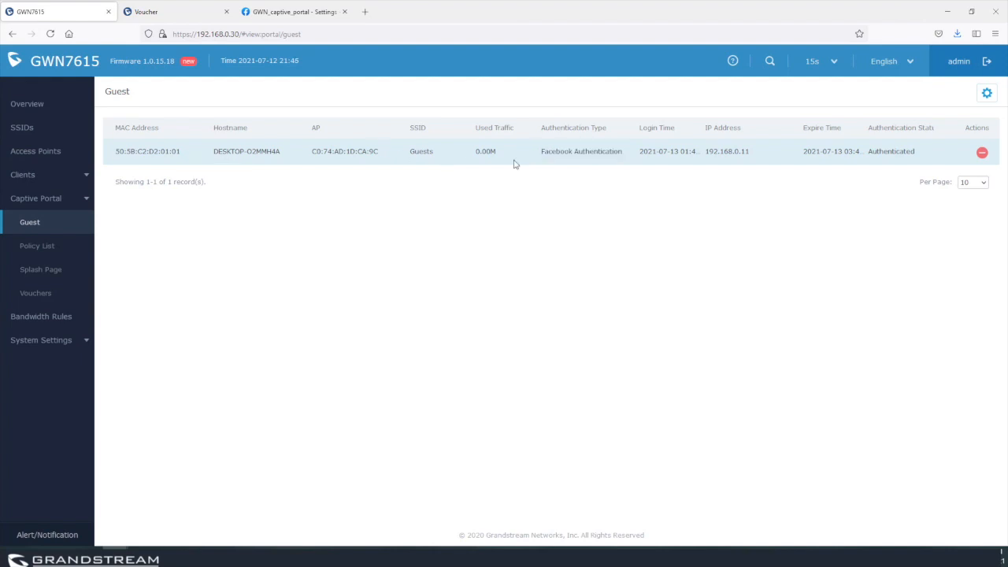
Check the guest's access point MAC, then start kicking the guest out but cancel.
drag(387, 155, 307, 158)
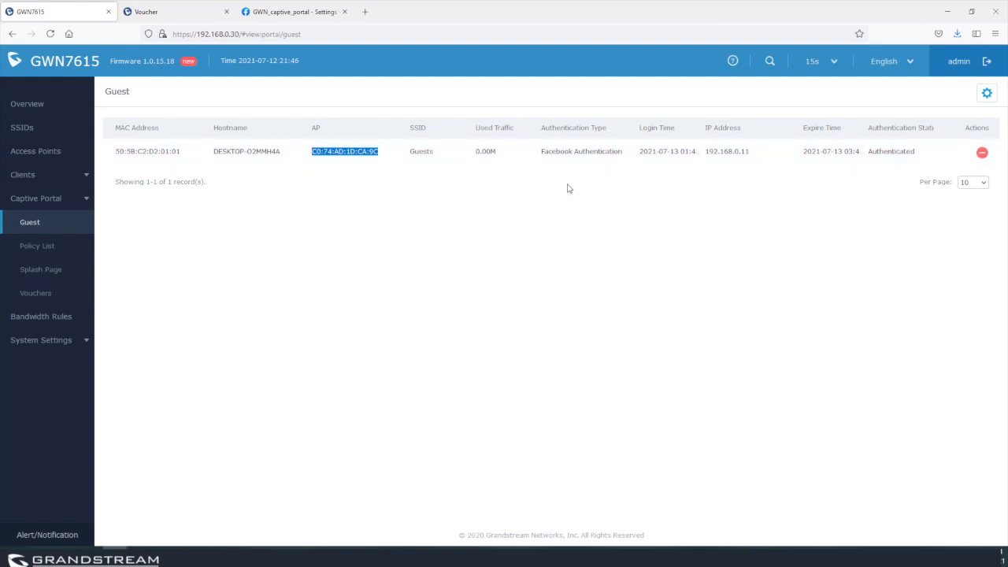
click(762, 183)
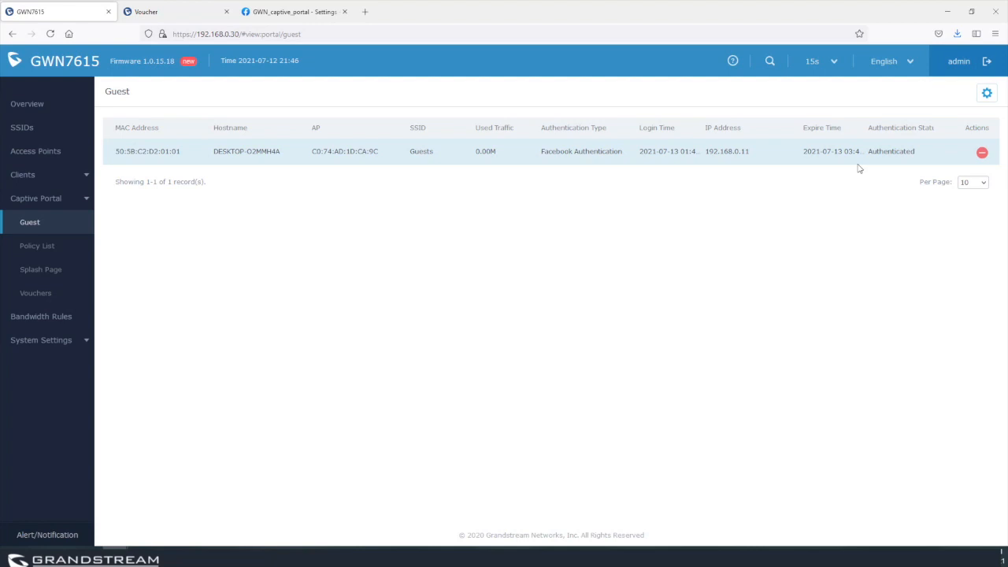
click(982, 153)
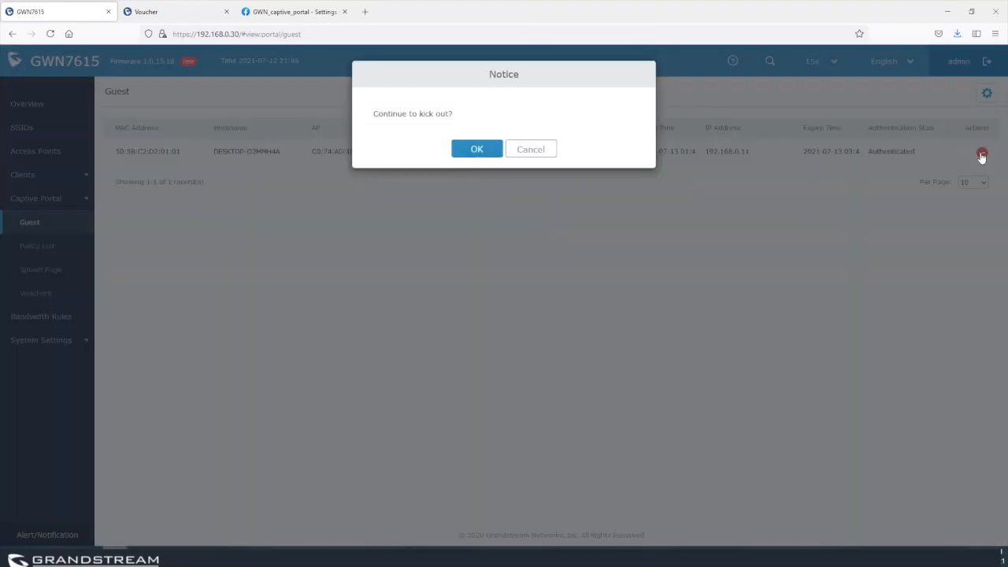
click(530, 150)
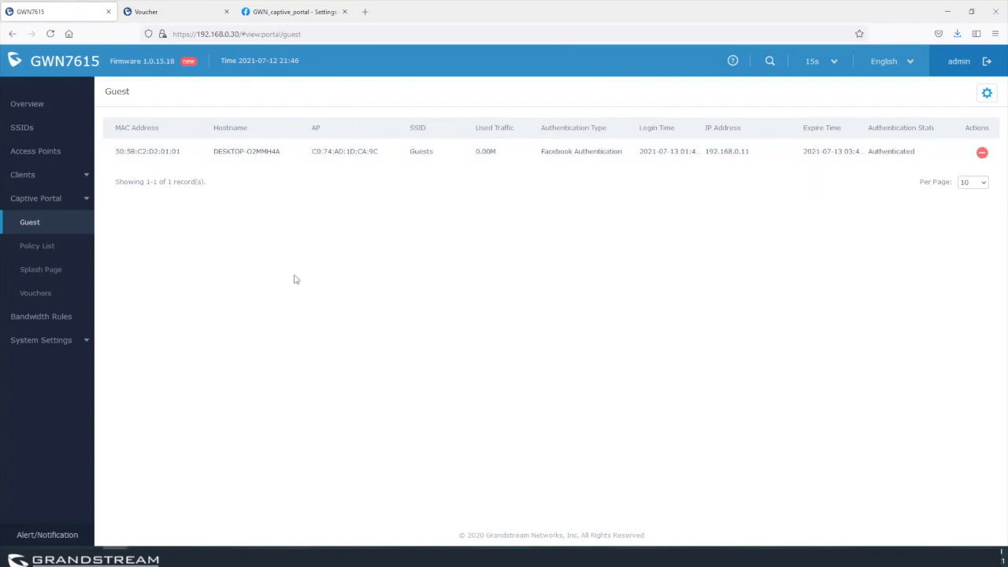
Browse the Splash Page file list, noting the vouchers_auth.html file.
click(44, 273)
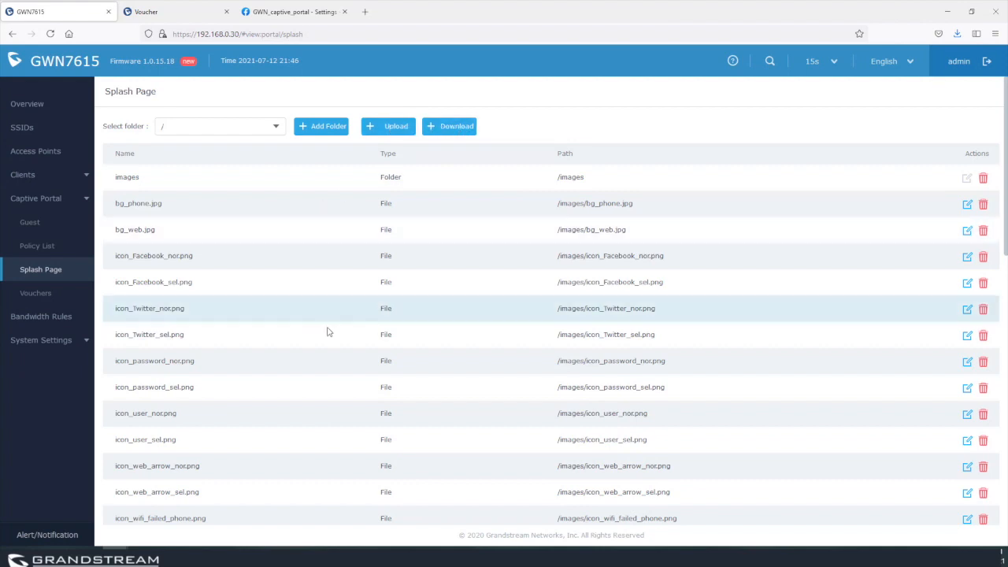
scroll(311, 415, down, 1)
scroll(311, 415, down, 6)
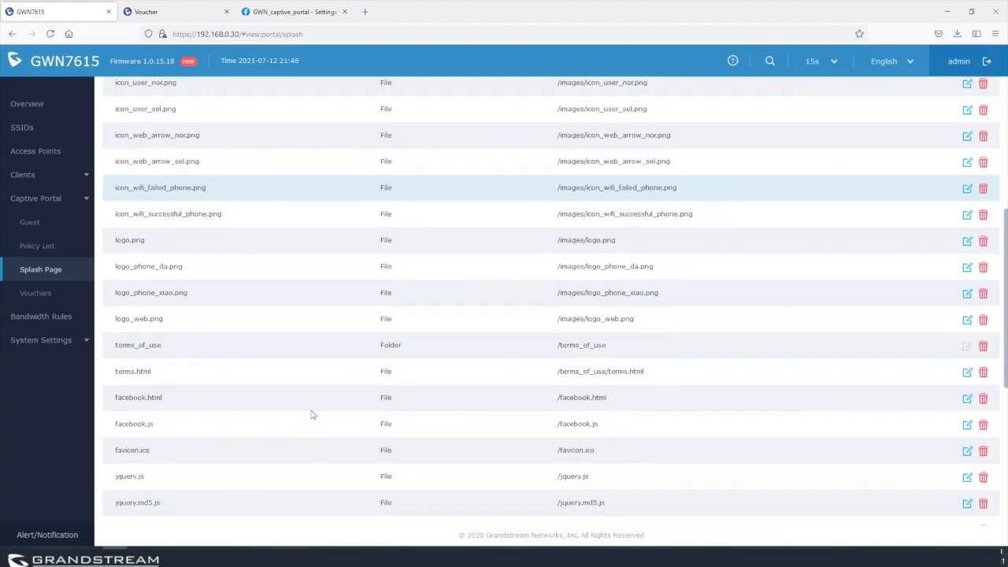
scroll(311, 415, down, 2)
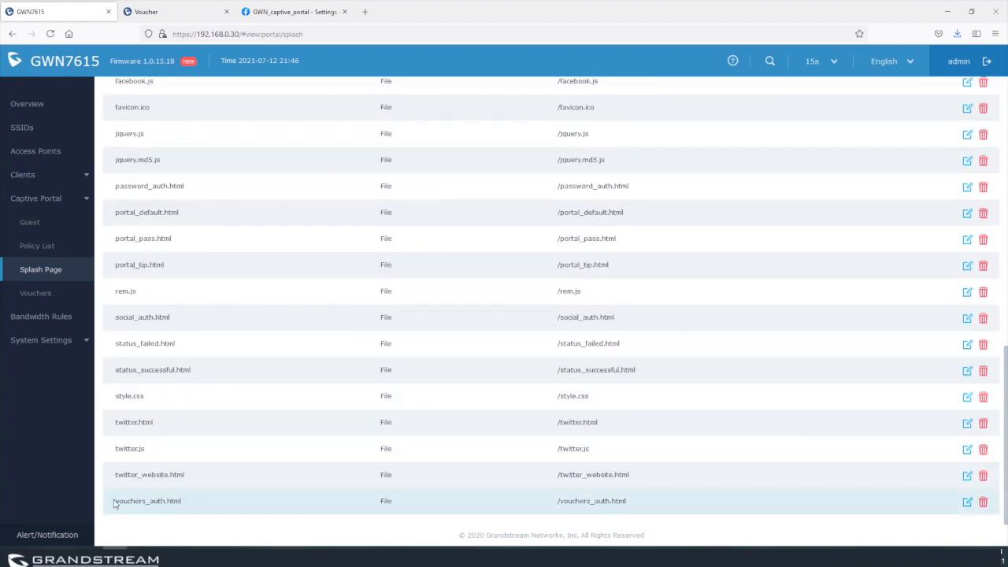
drag(116, 501, 200, 507)
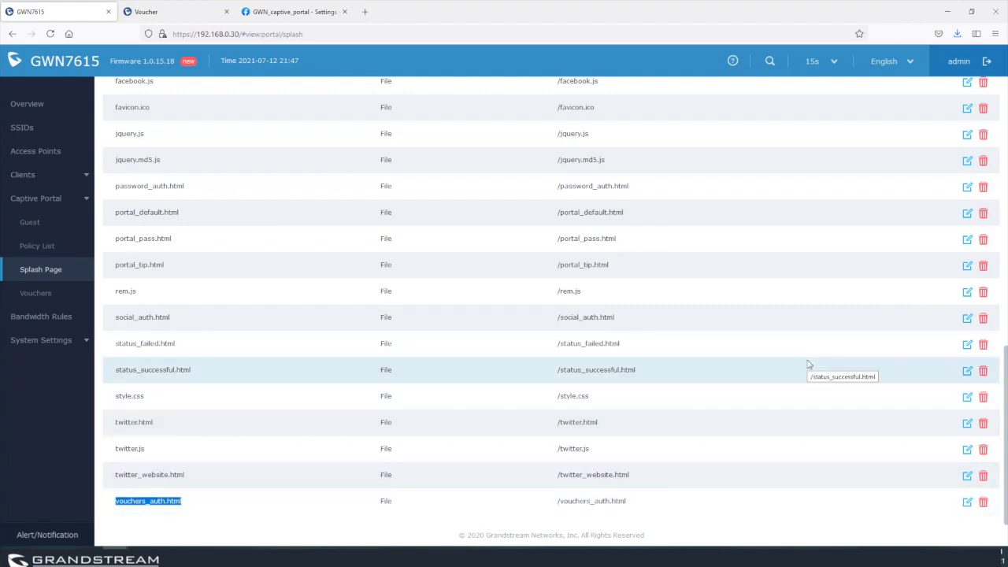
scroll(339, 352, up, 6)
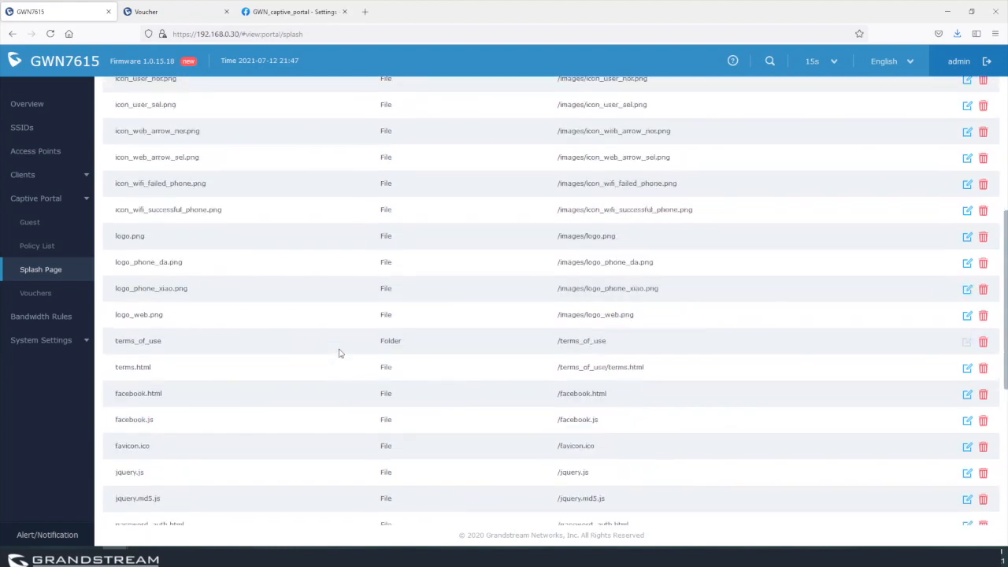
scroll(339, 353, up, 4)
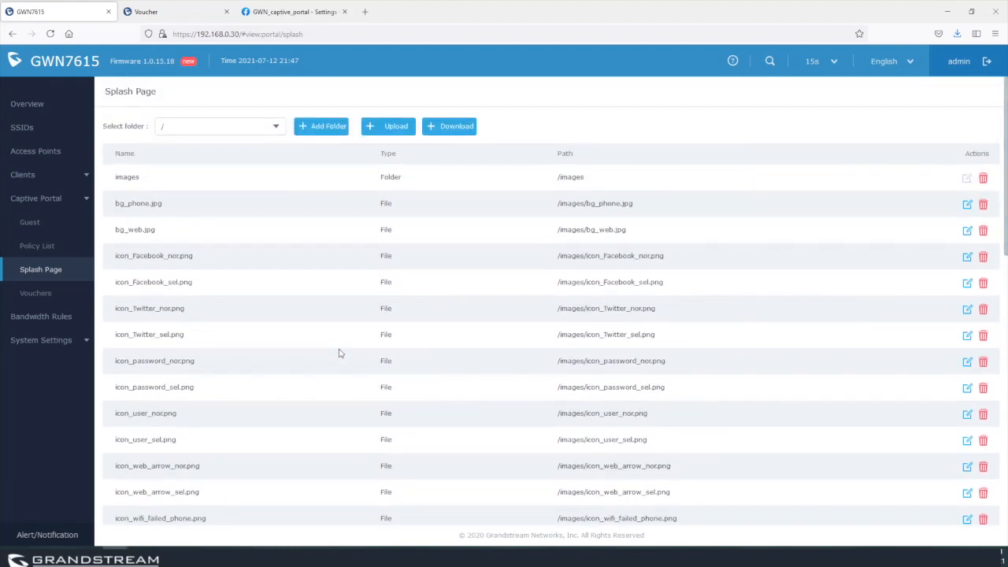
Filter the files by the /images folder, then by /terms_of_use.
click(276, 128)
click(195, 170)
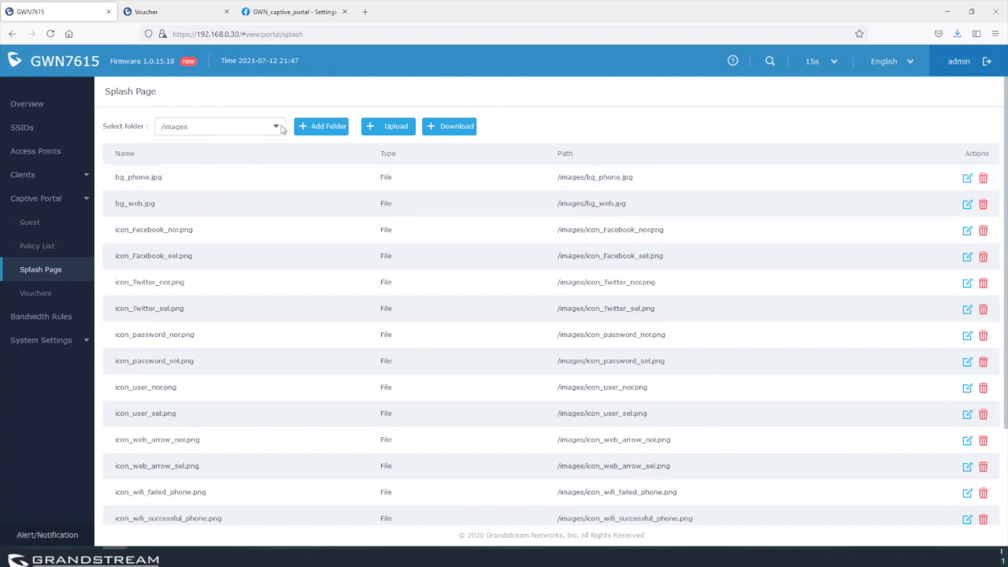
click(278, 128)
click(214, 187)
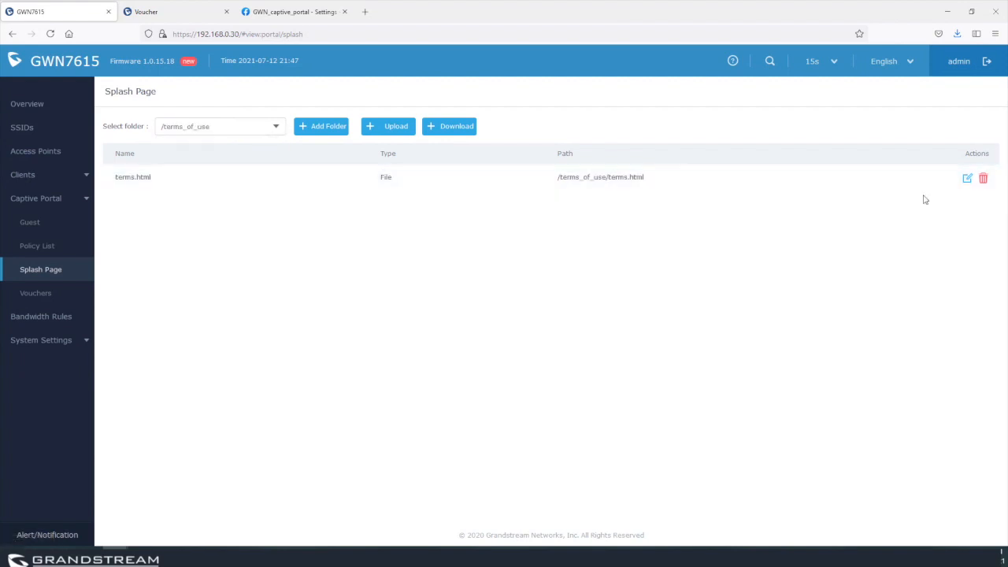